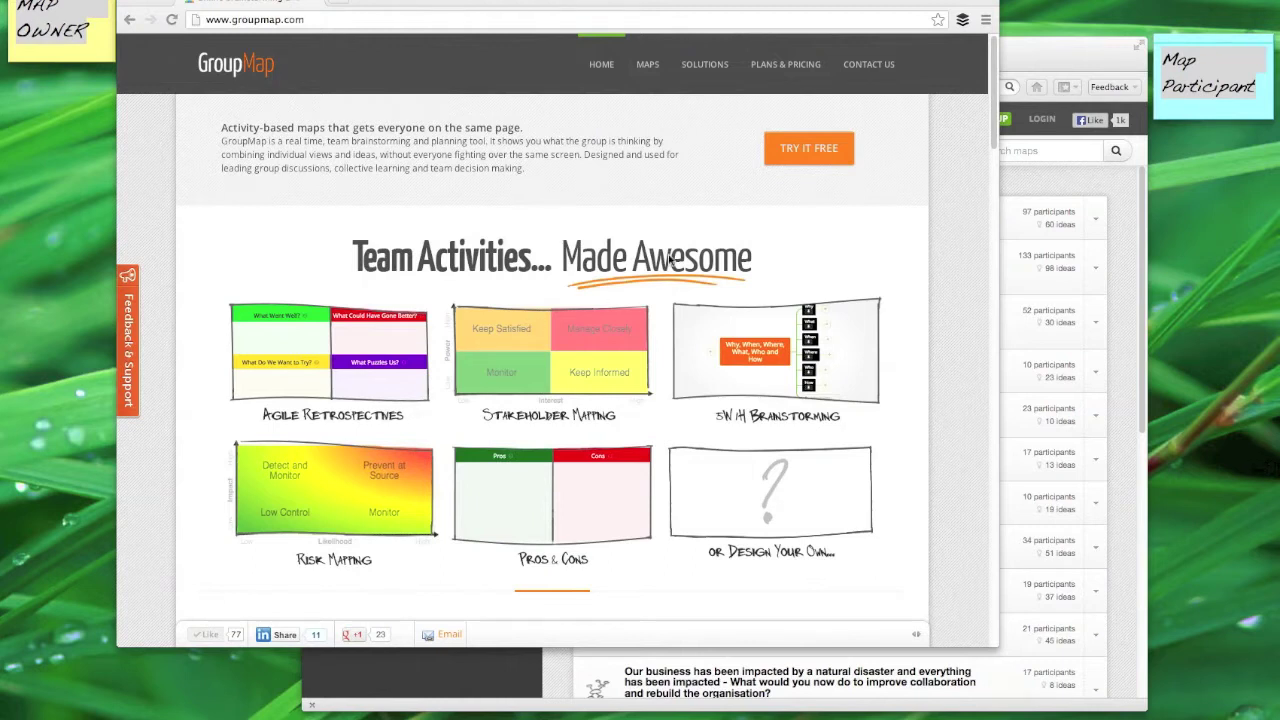
Step: Start a GroupMap free trial with the Try It Free button on the homepage
click(820, 155)
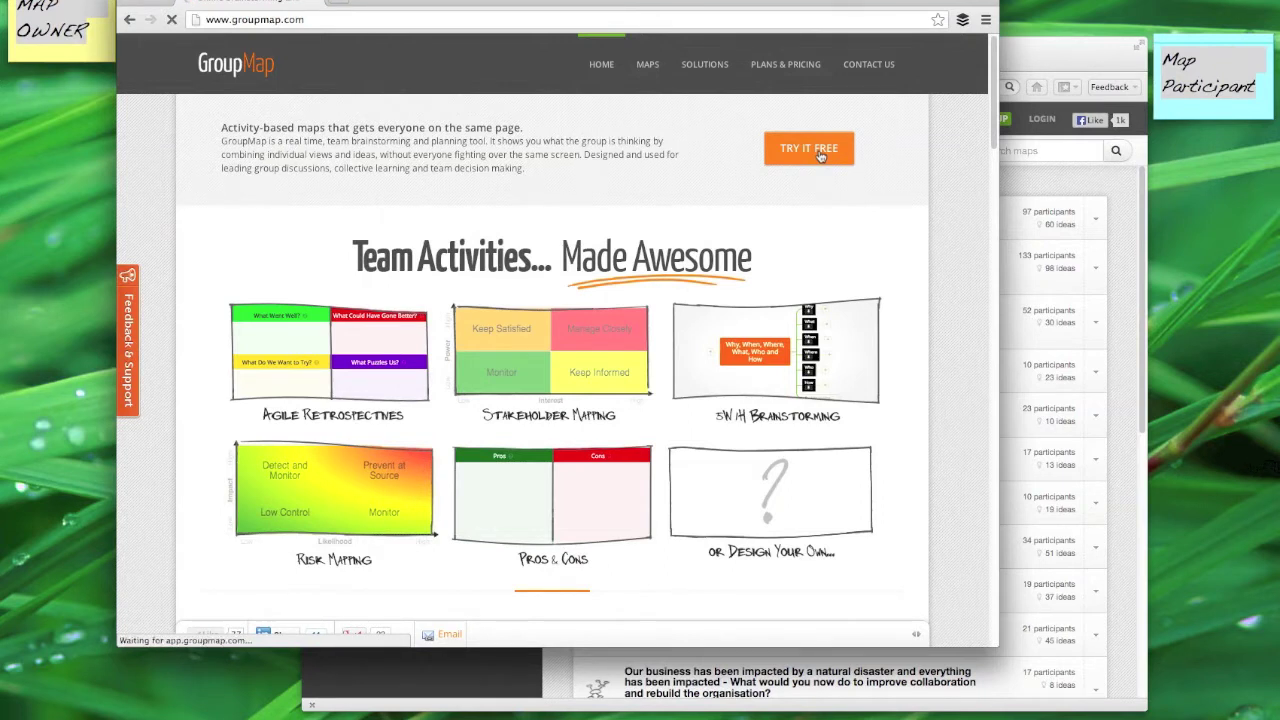
Step: Open the GroupMap app and sign in with a Facebook account
click(820, 155)
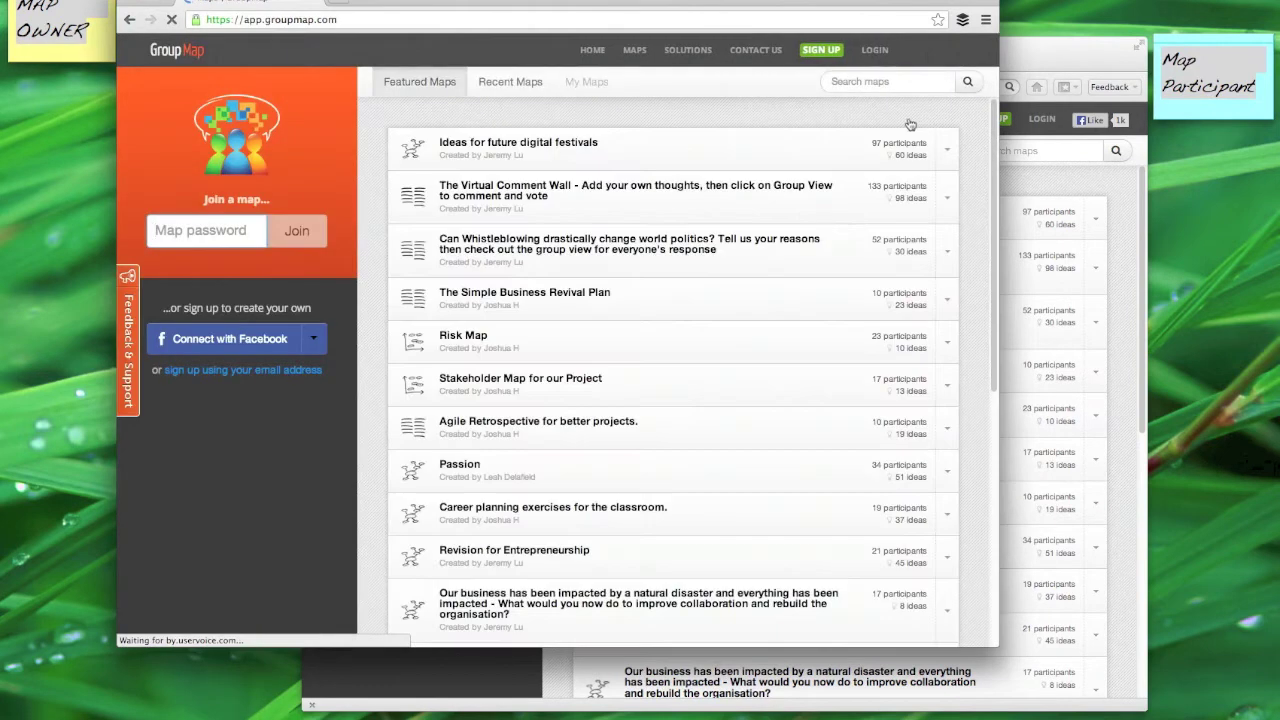
click(310, 342)
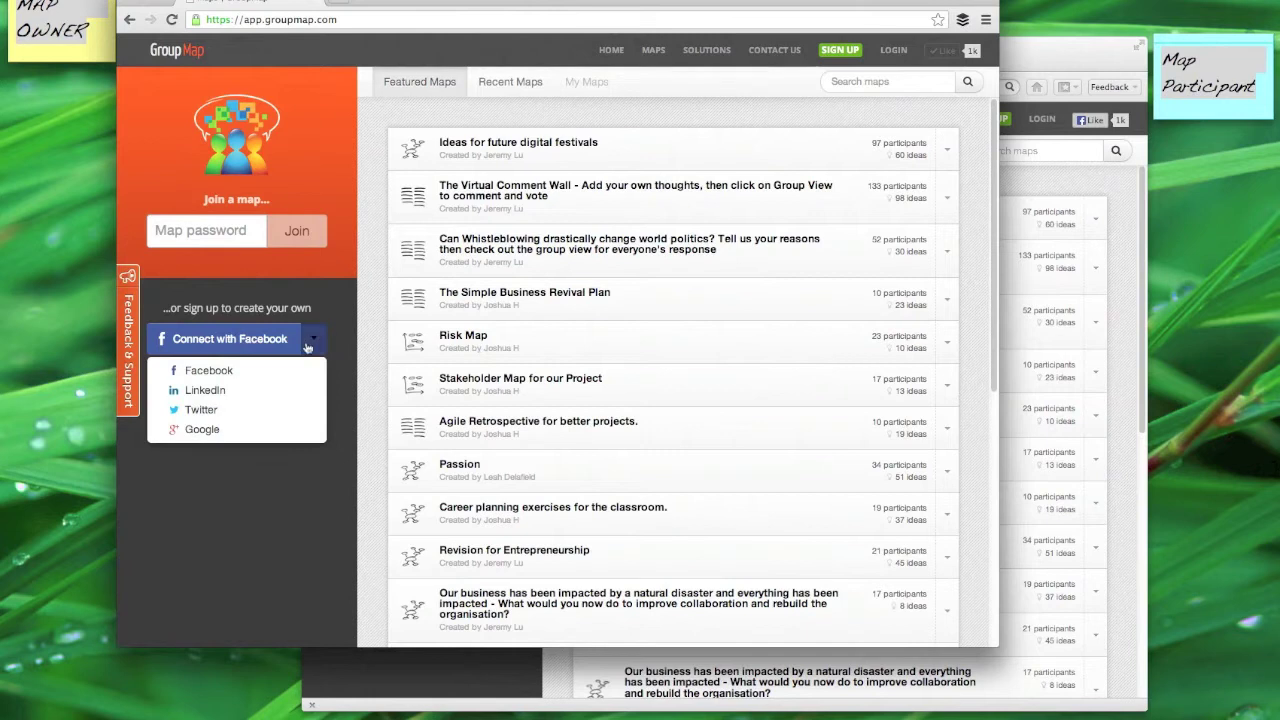
click(226, 372)
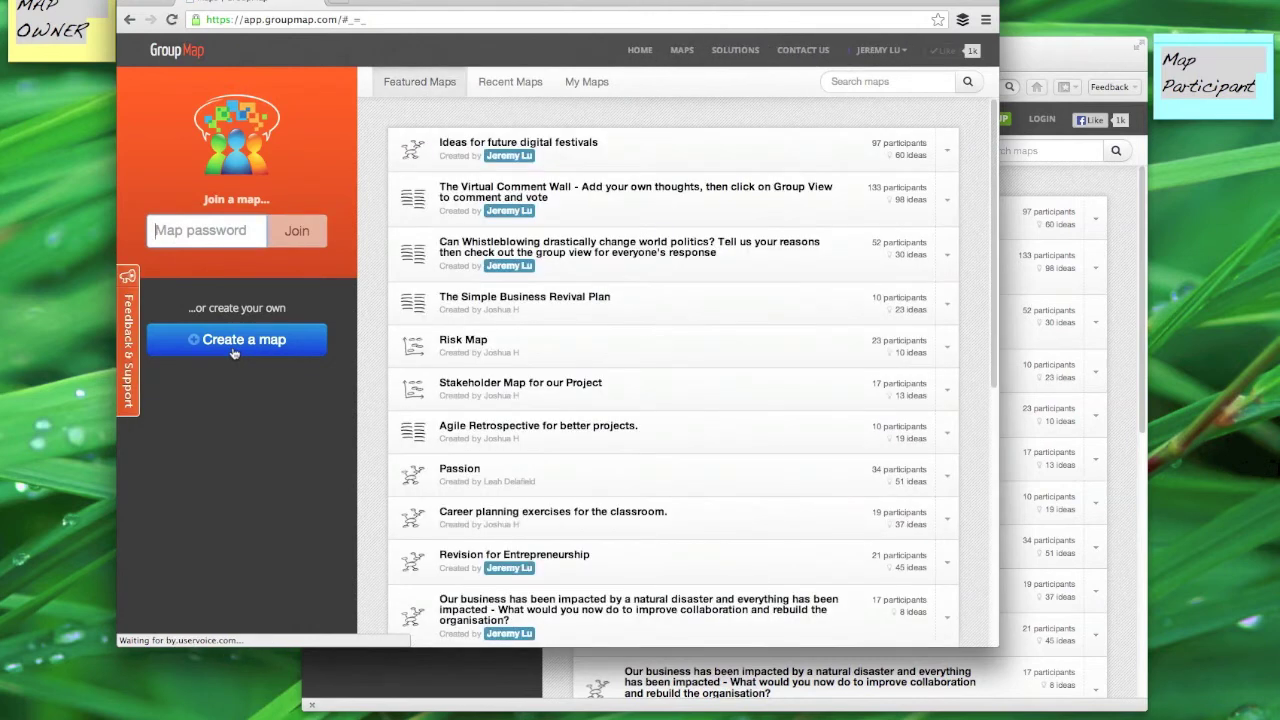
Step: Create an Agile Retrospective map named 'Agile Retrospective - Project' and continue to Tweak design
click(233, 350)
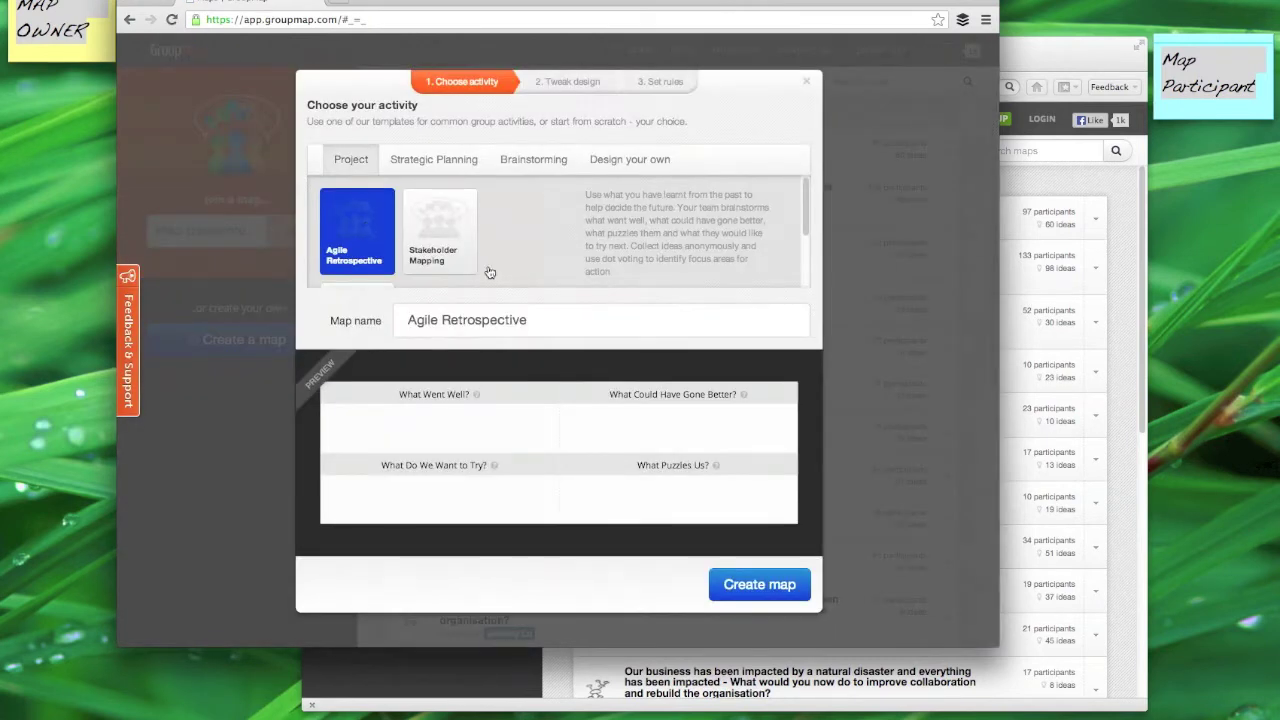
click(535, 325)
text(-)
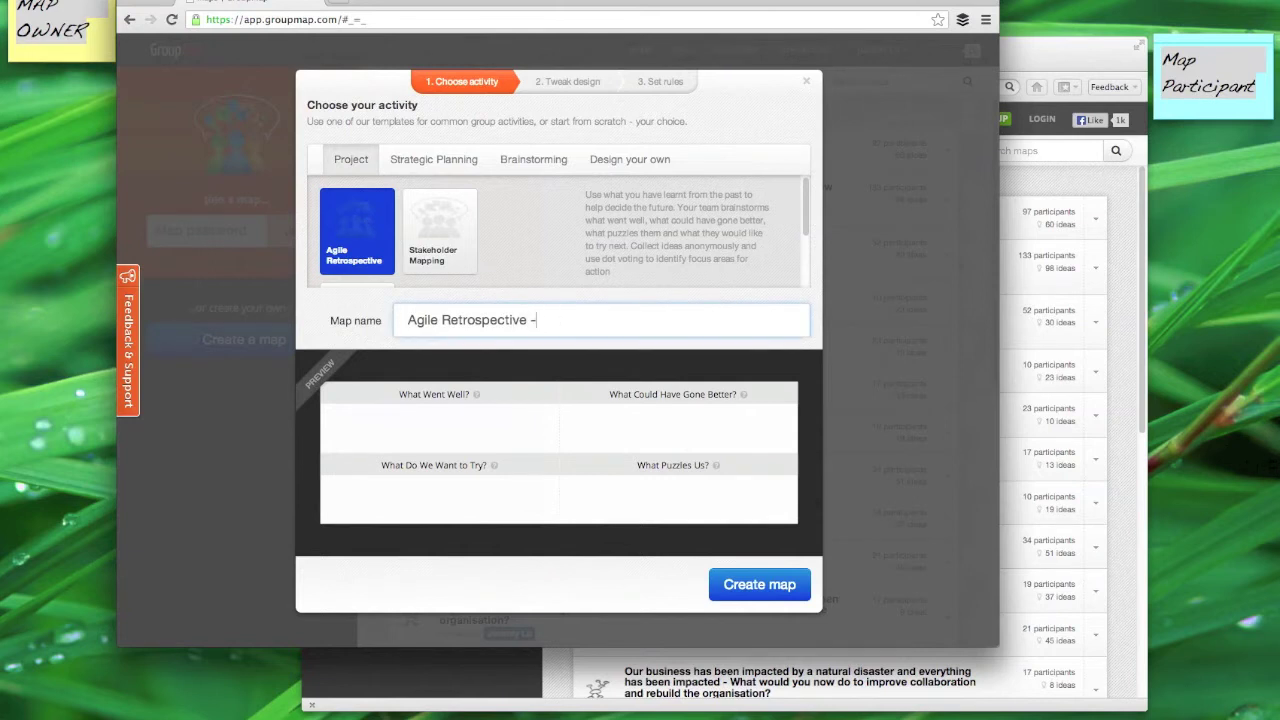
text( Project X)
click(577, 85)
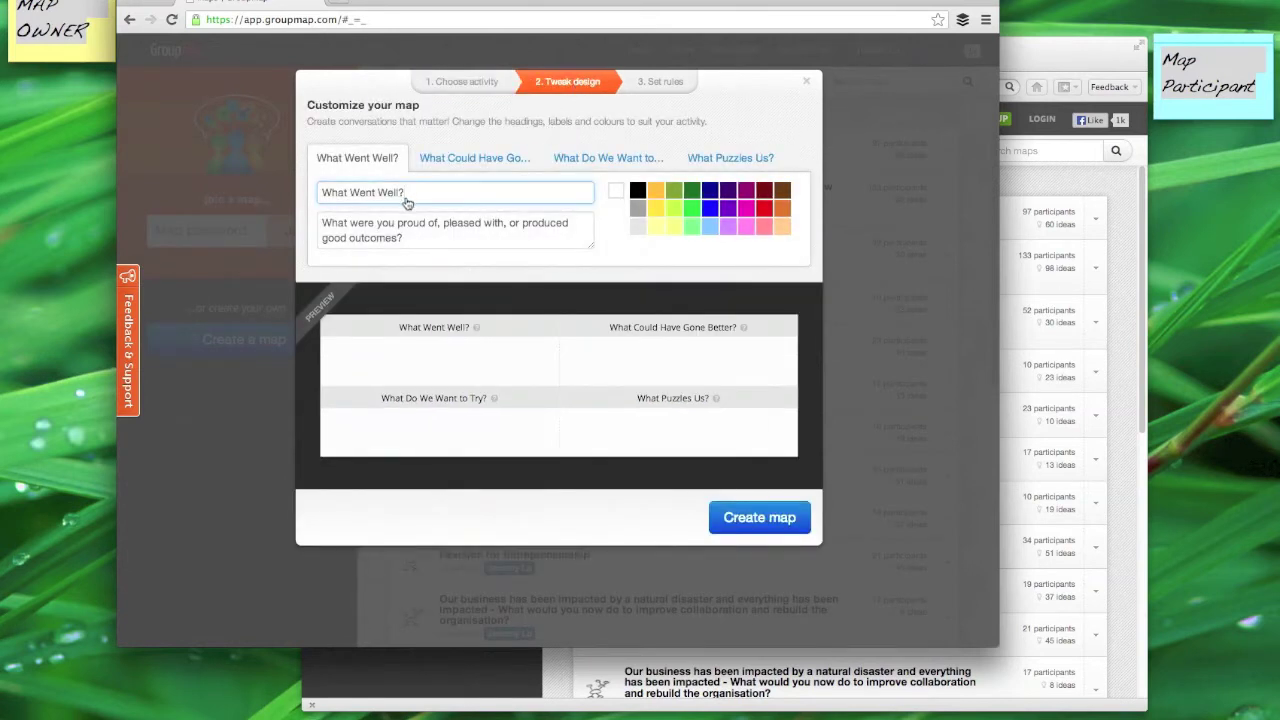
Step: Colour What Went Well? yellow, Could Have Gone Better? green, Want to Try? pink, Puzzles Us? peach
click(447, 245)
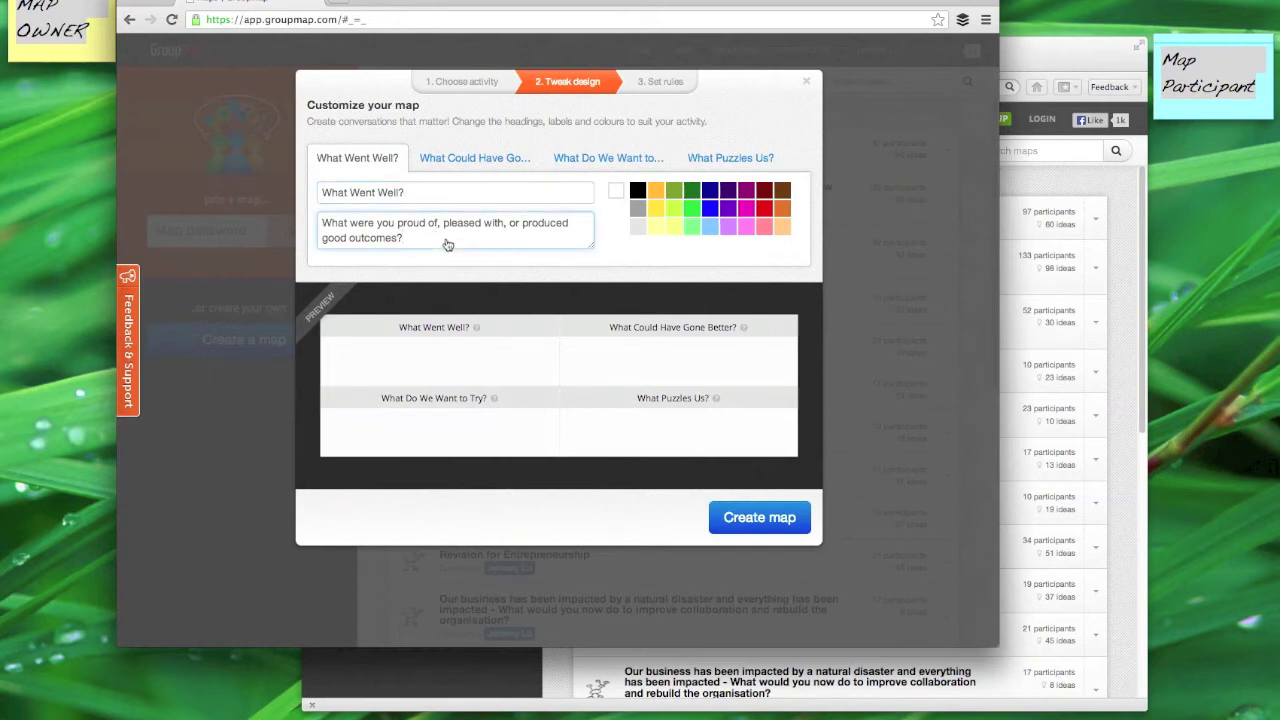
click(657, 228)
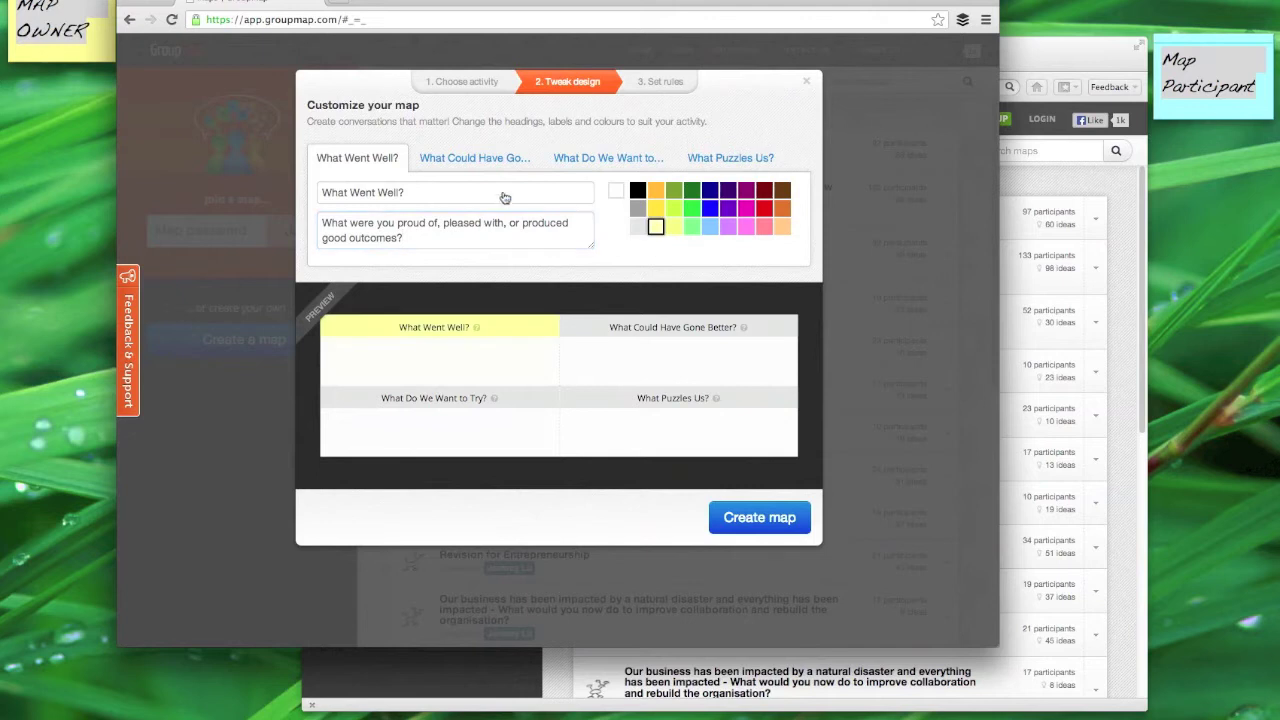
click(492, 158)
click(692, 228)
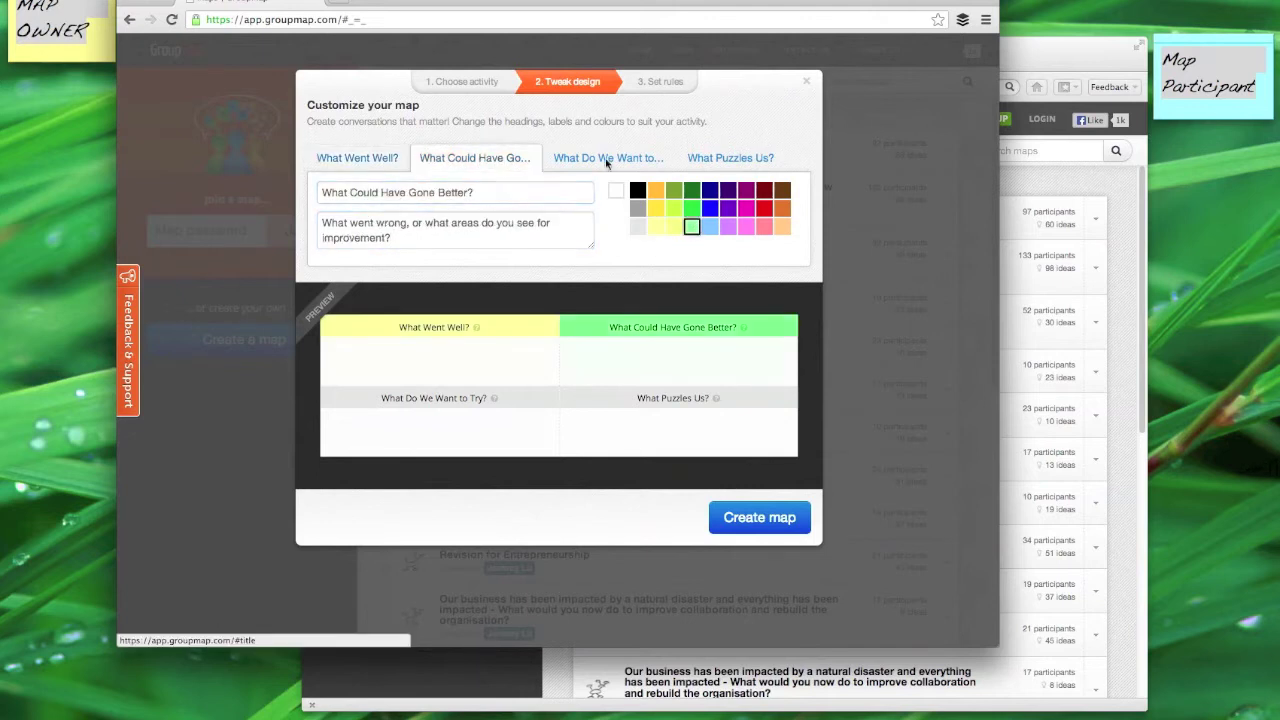
click(605, 158)
click(746, 227)
click(730, 158)
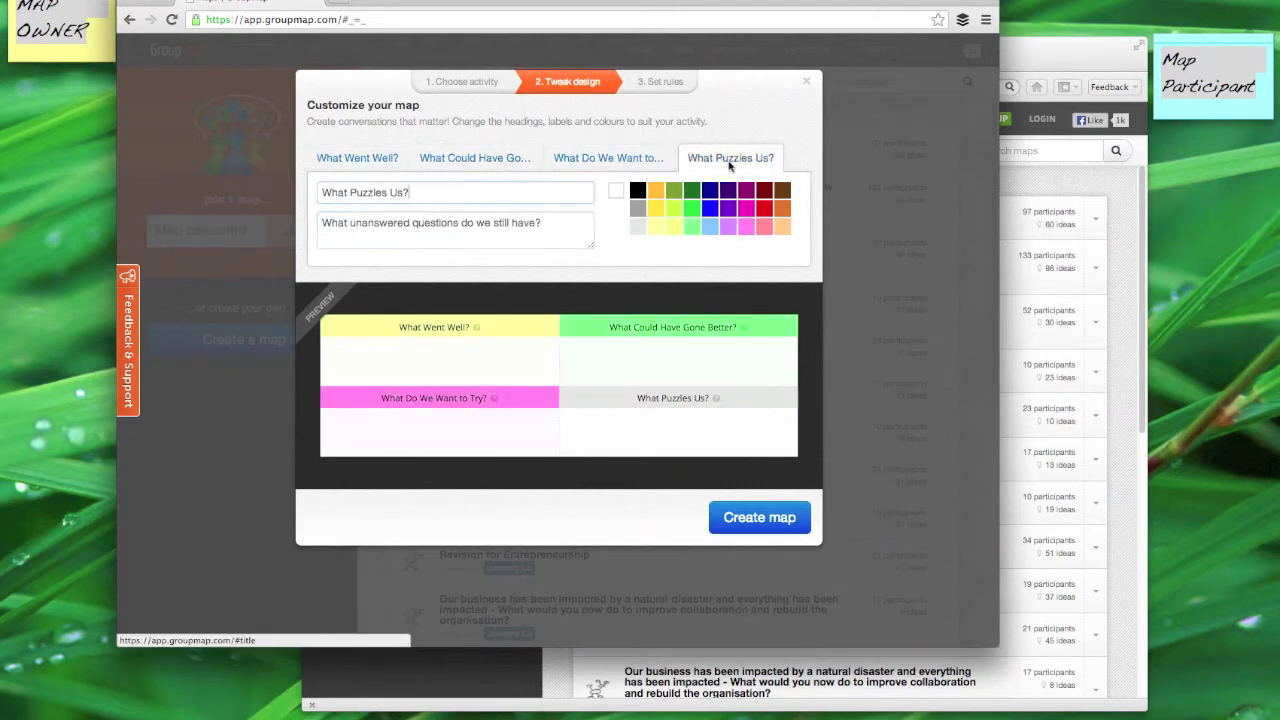
click(782, 227)
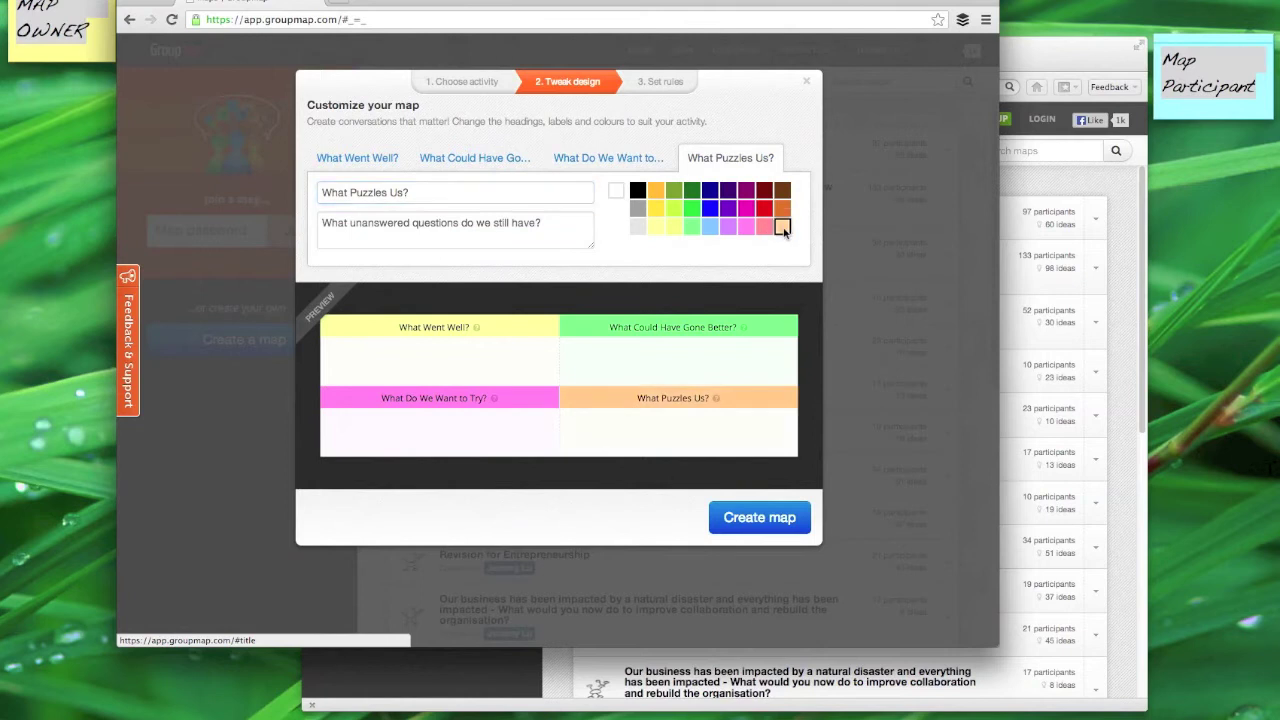
click(661, 84)
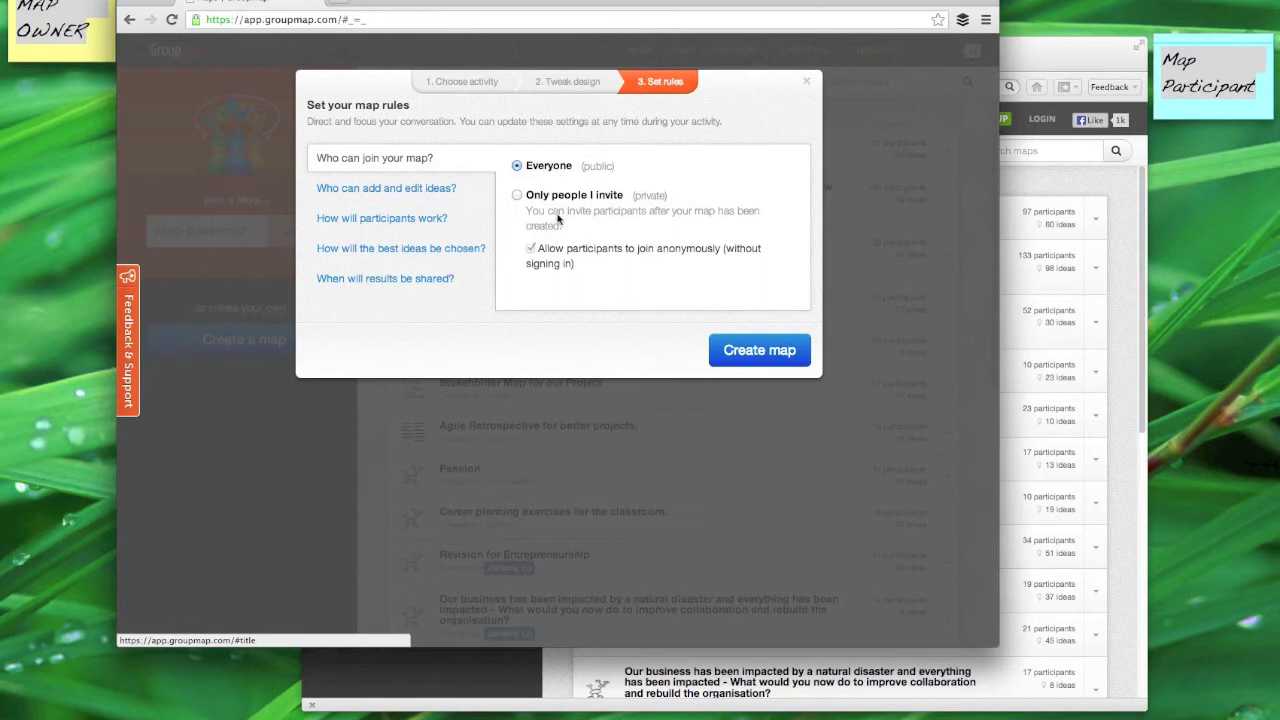
Step: Allow only invited people, keep unlimited ideas, show all suggestions, and keep collaborative working
click(517, 197)
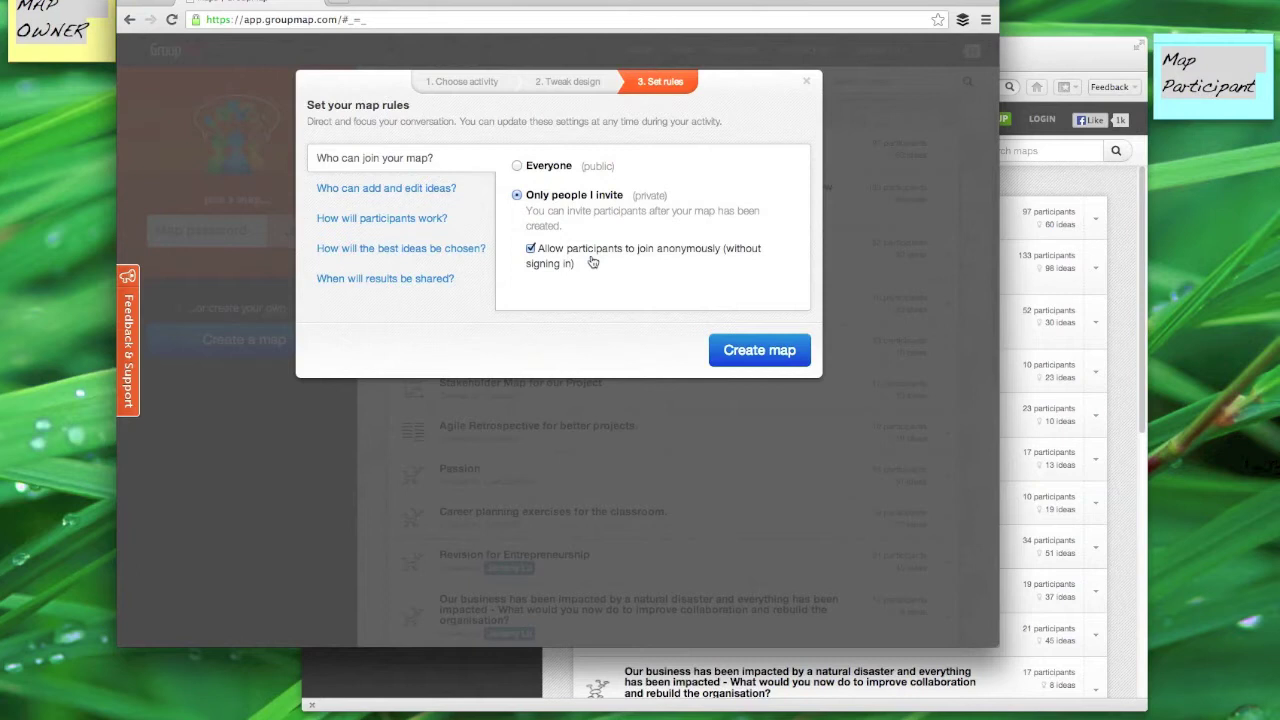
click(451, 191)
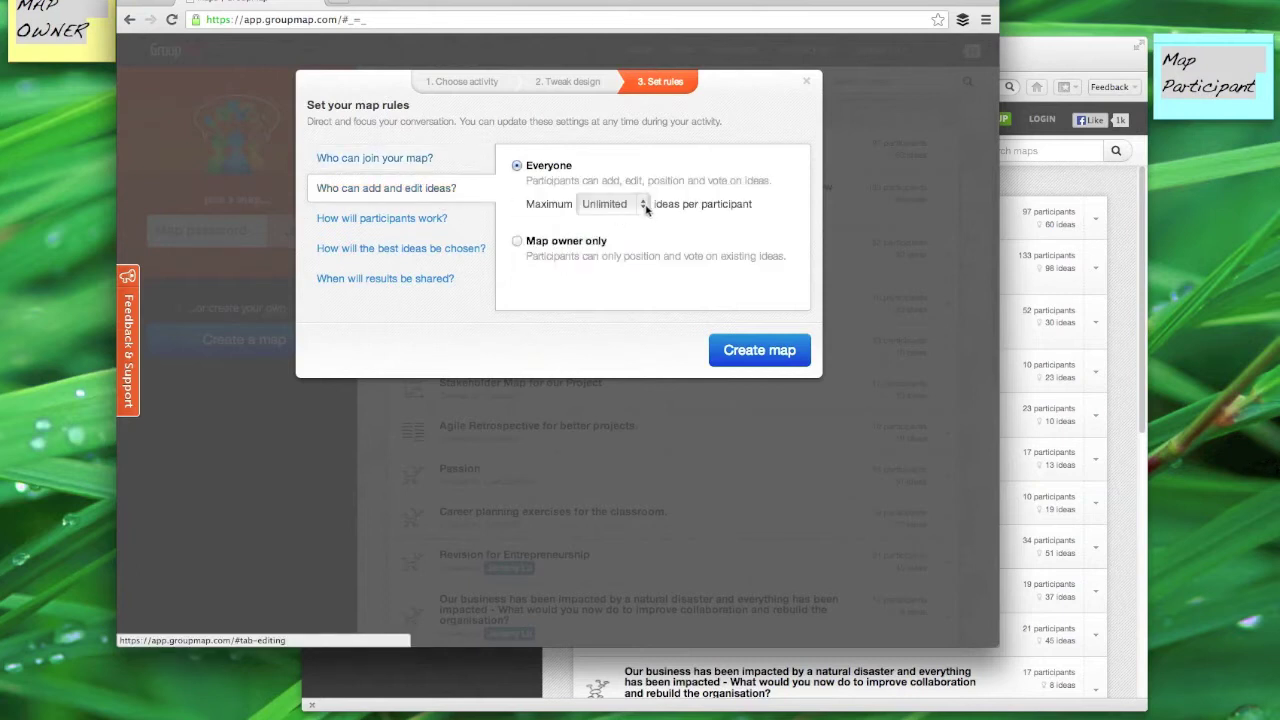
click(643, 204)
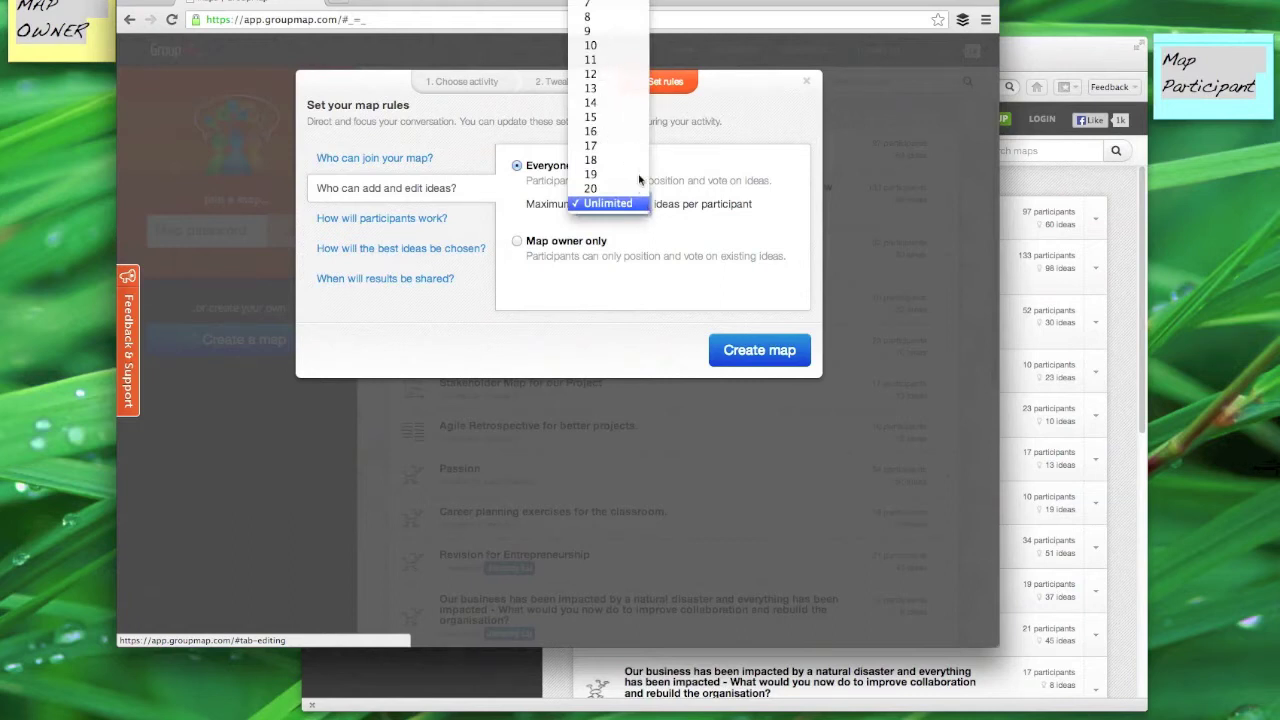
click(671, 233)
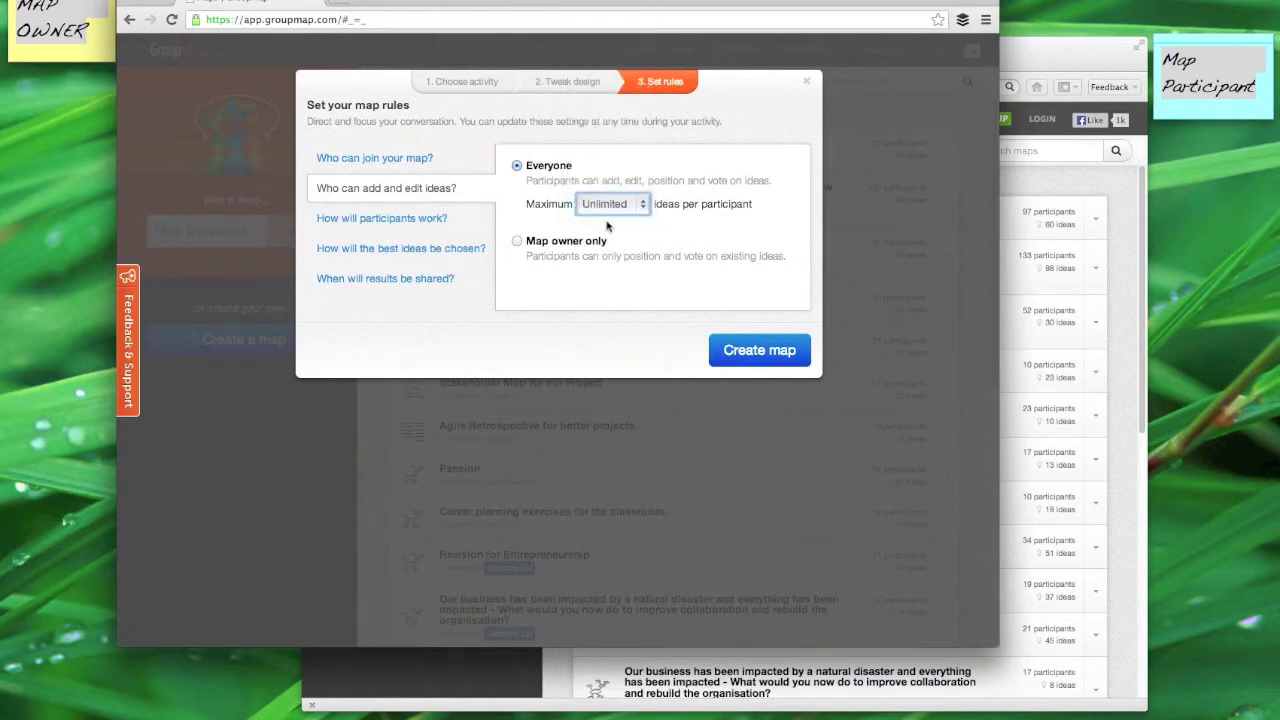
click(418, 220)
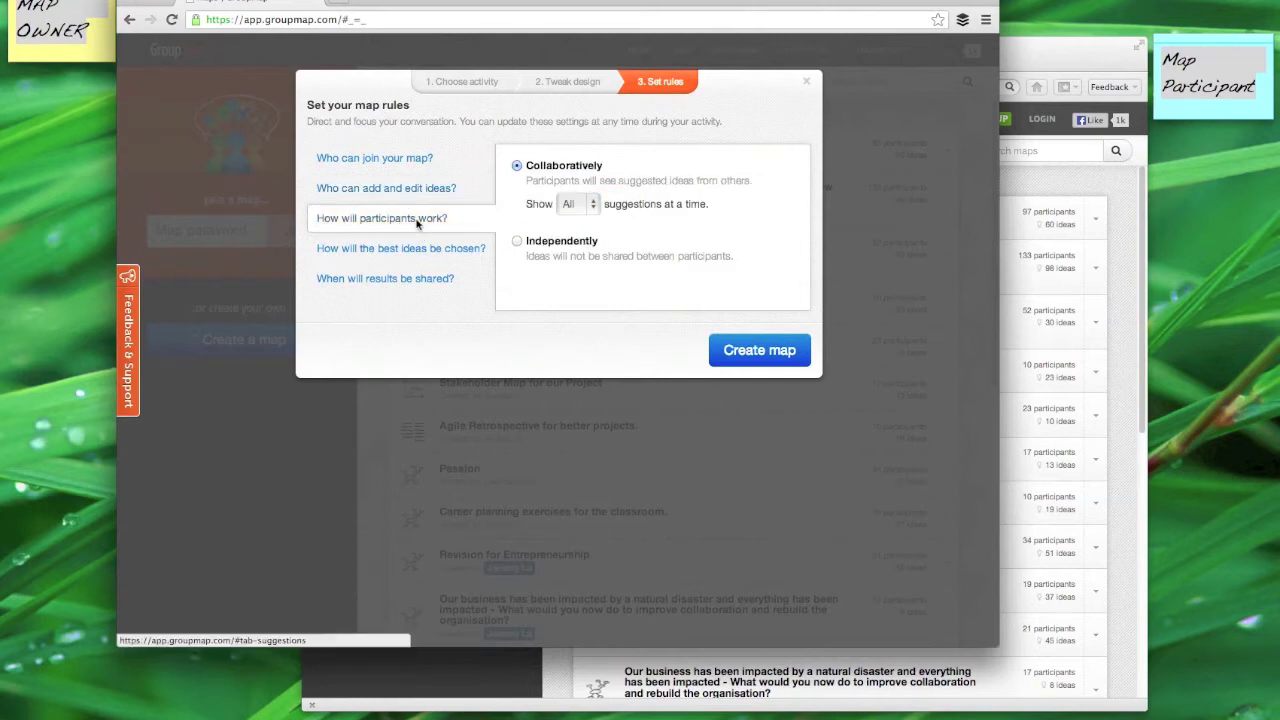
click(590, 203)
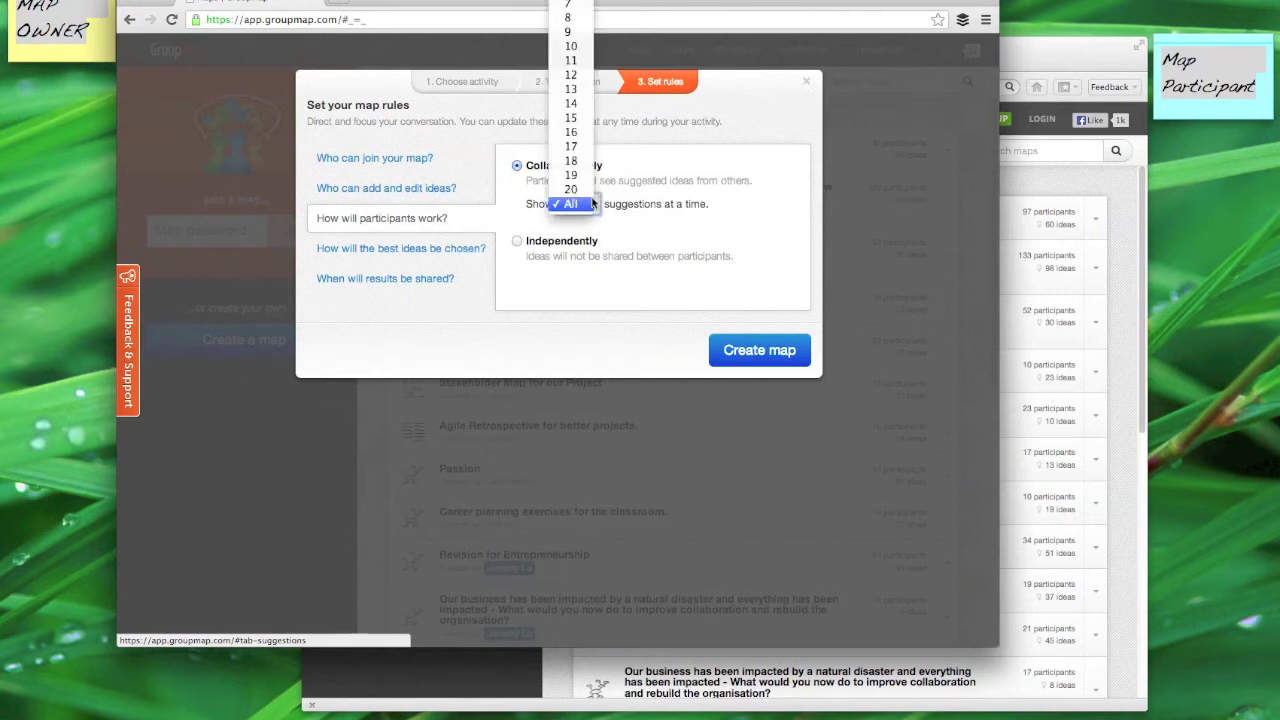
click(598, 203)
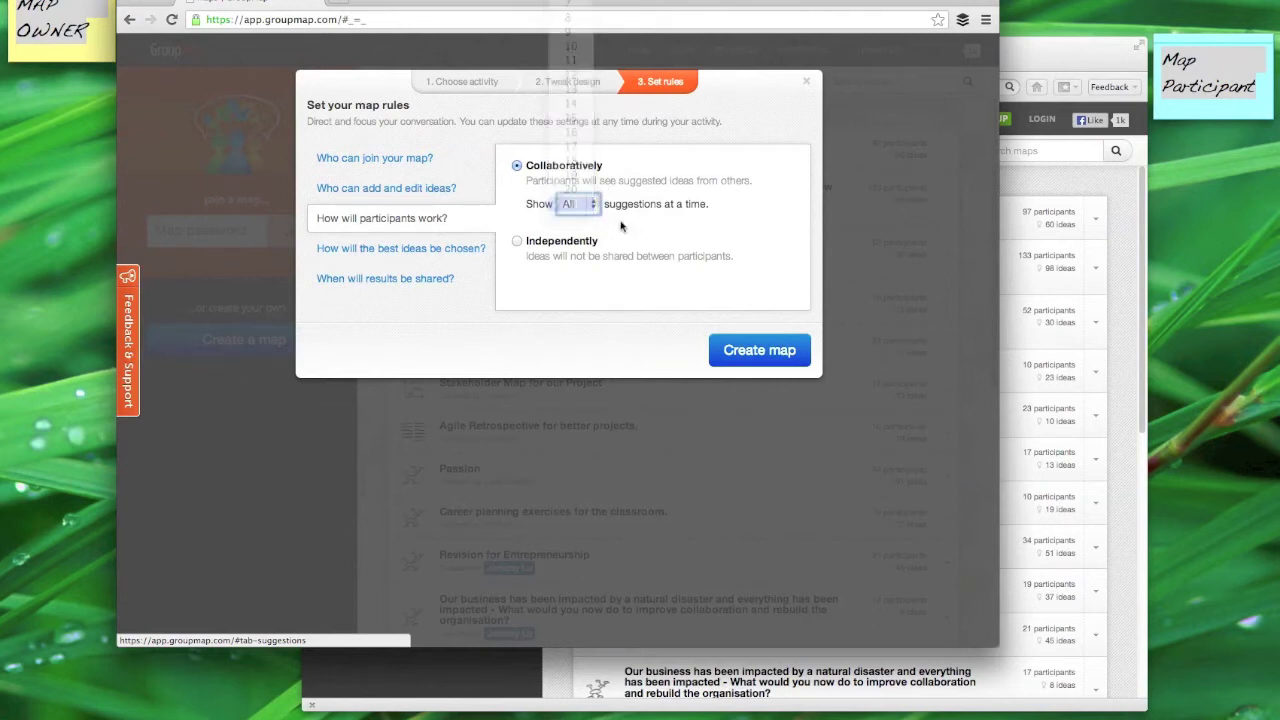
click(556, 244)
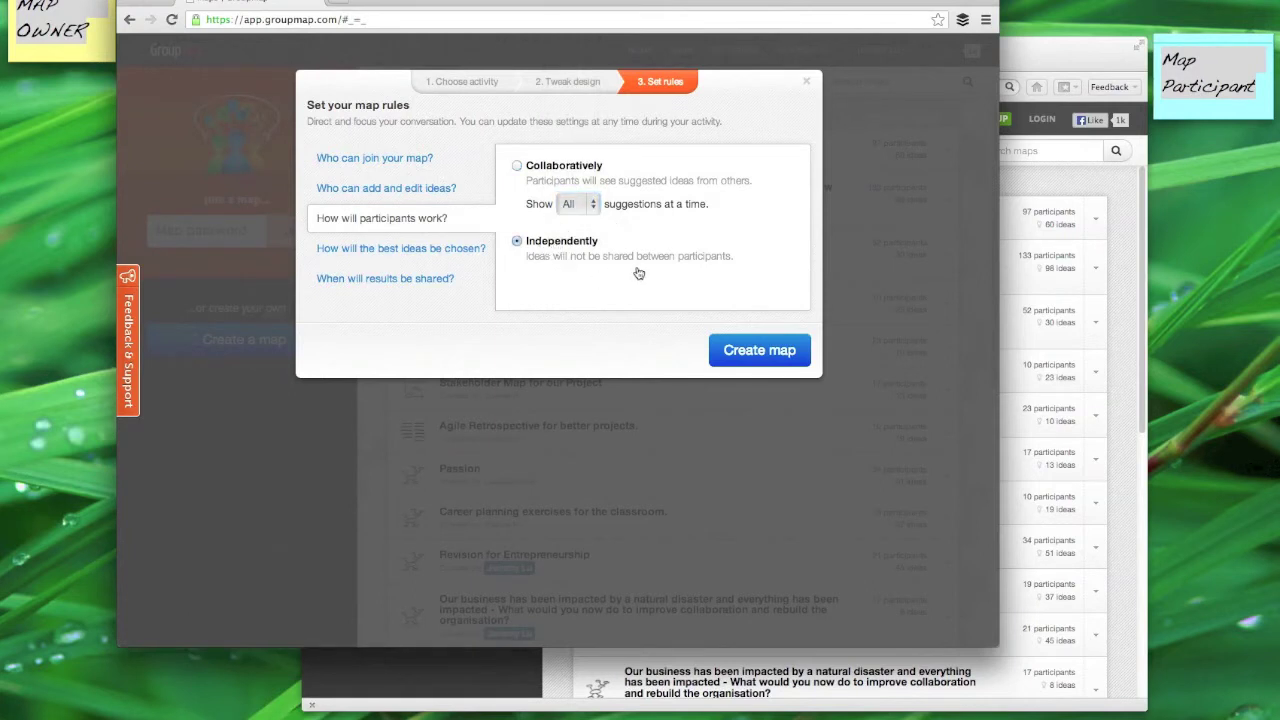
click(517, 166)
Step: Set dot voting to 10 votes per participant and keep results shared in real-time
click(452, 252)
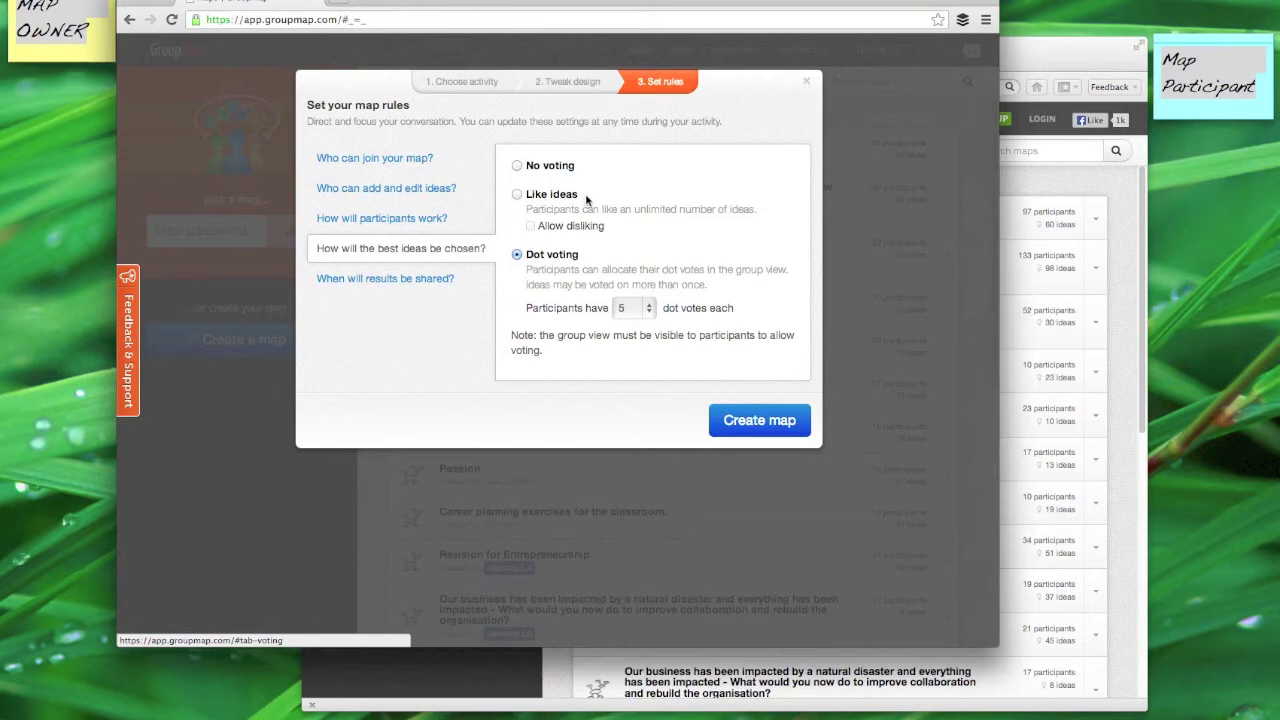
click(644, 307)
key(Escape)
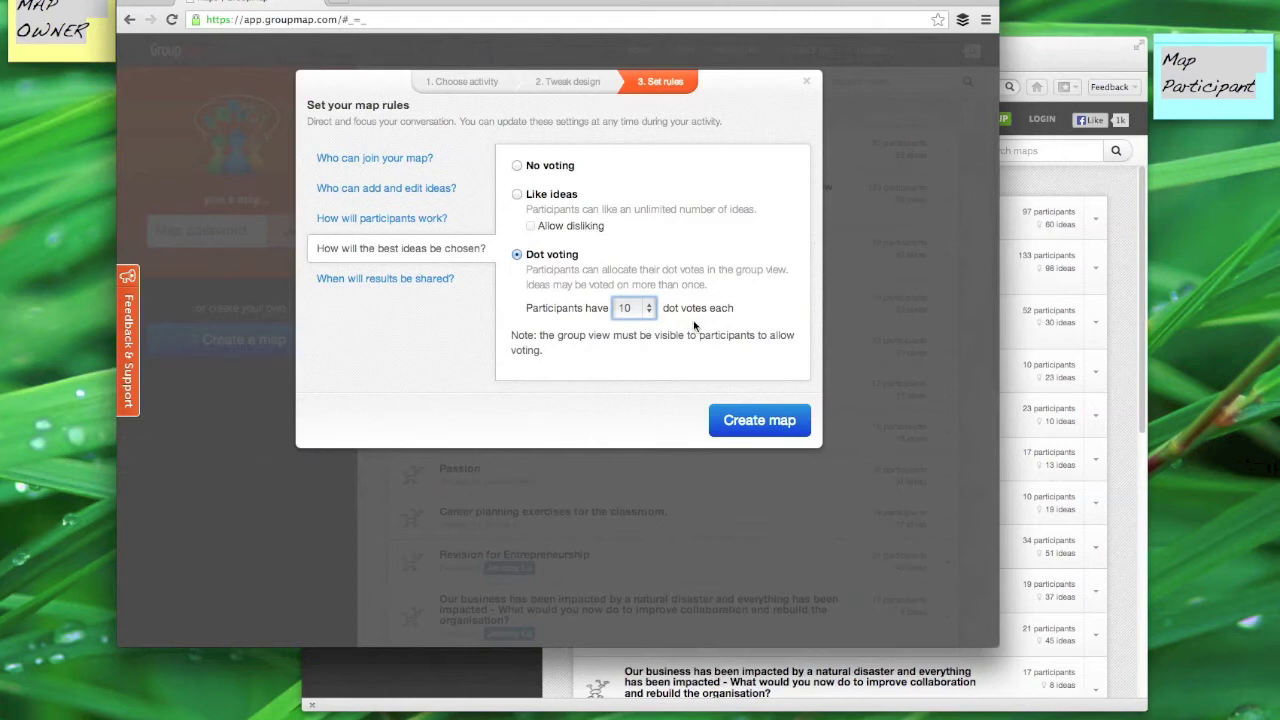
click(441, 280)
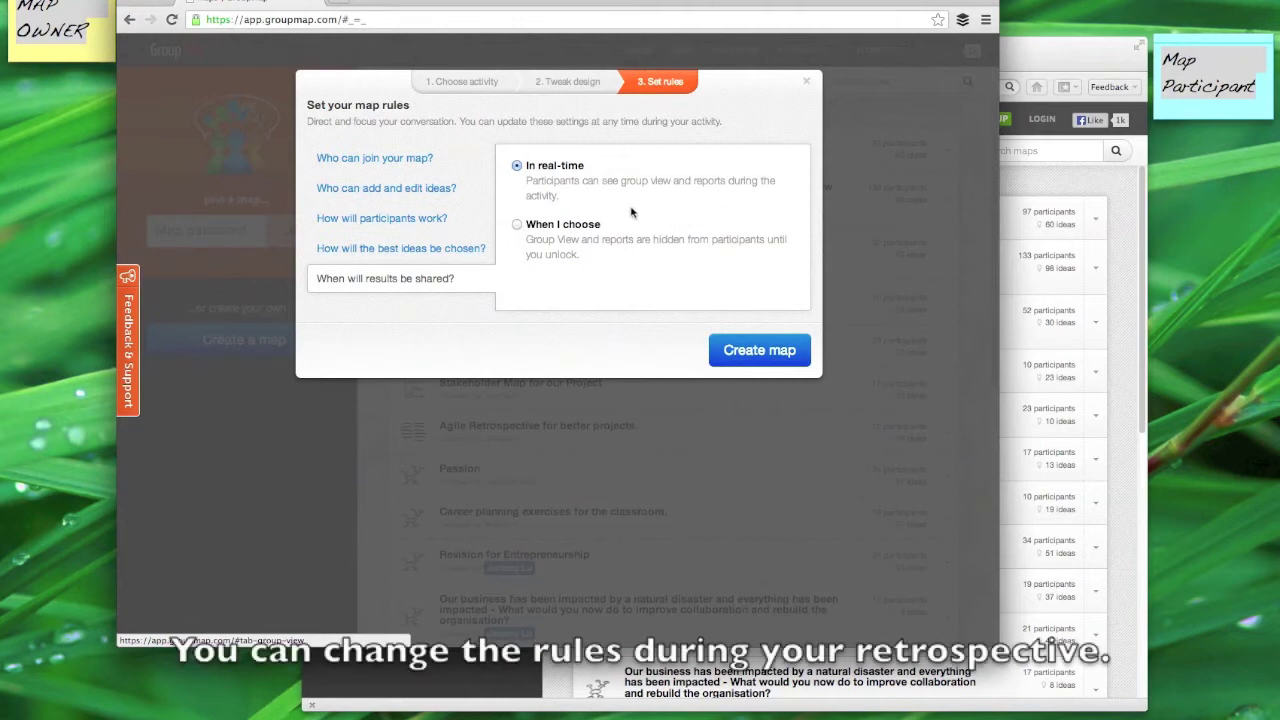
Step: Create the map and save directions 'Hi Everyone,' welcoming all, requesting project X feedback and votes
click(745, 349)
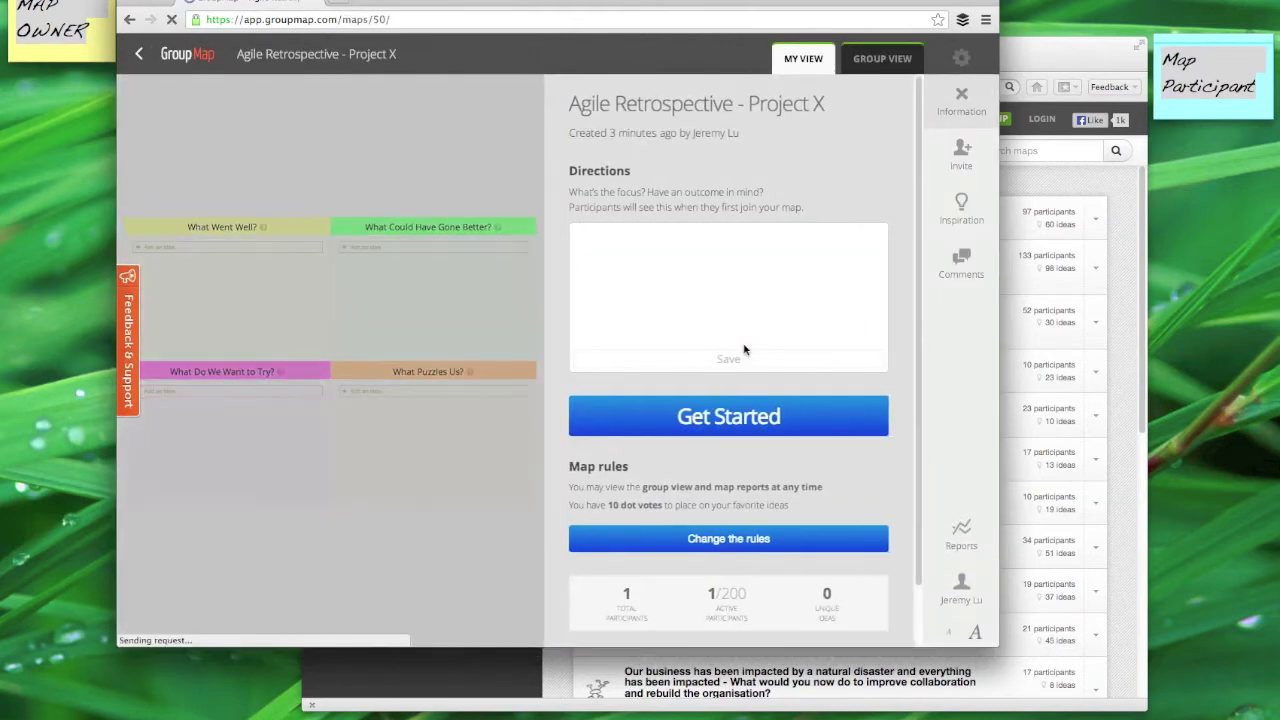
text(Hi Ever)
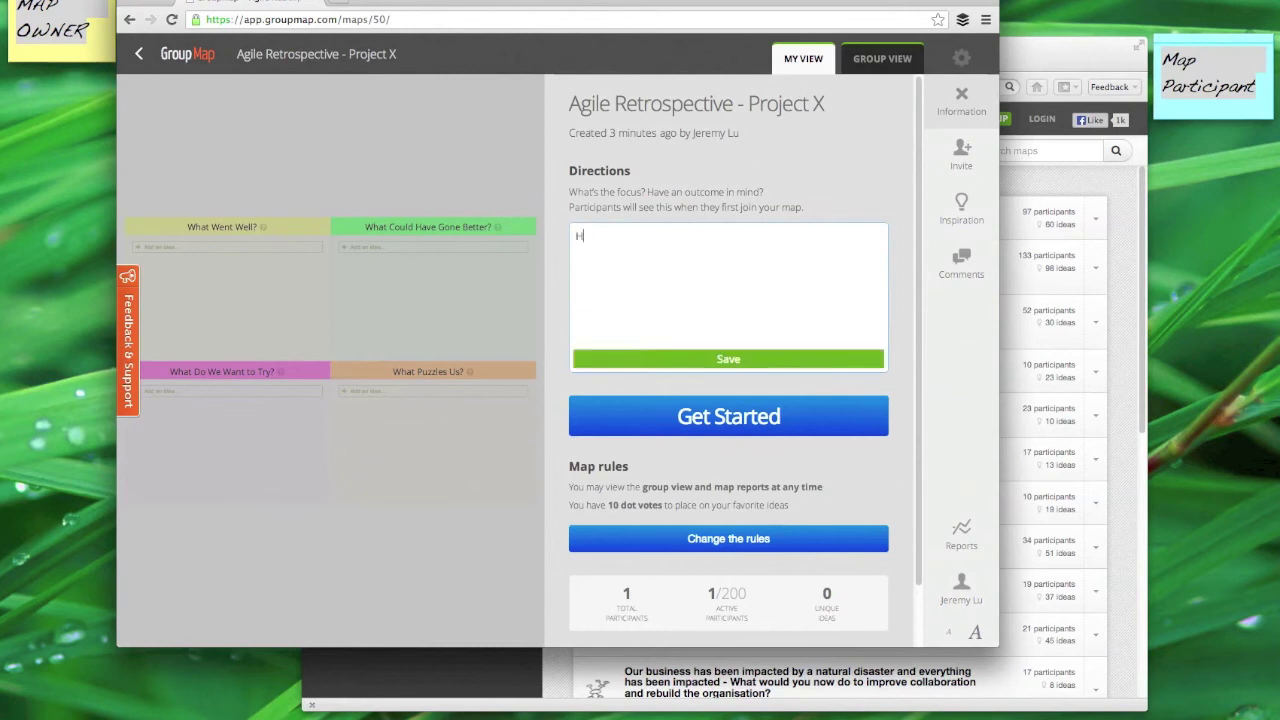
text(yone,)
key(Return)
text(Welcome along t)
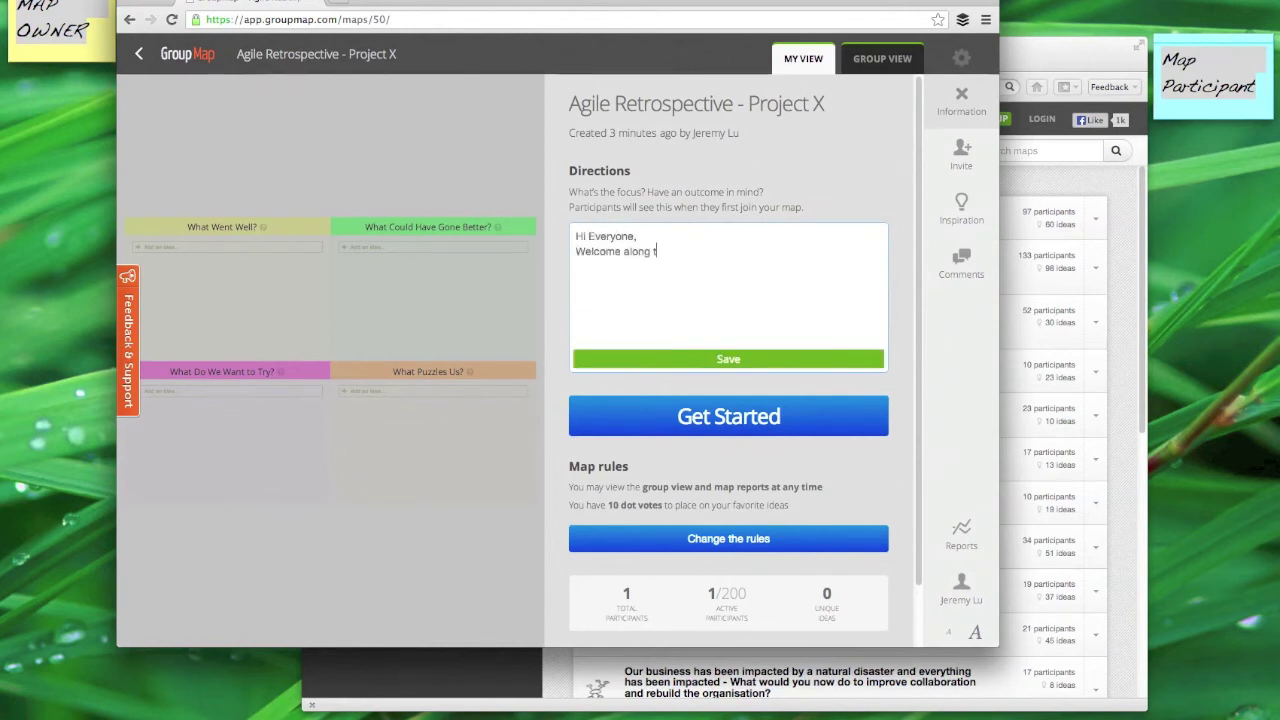
text(o our retrop)
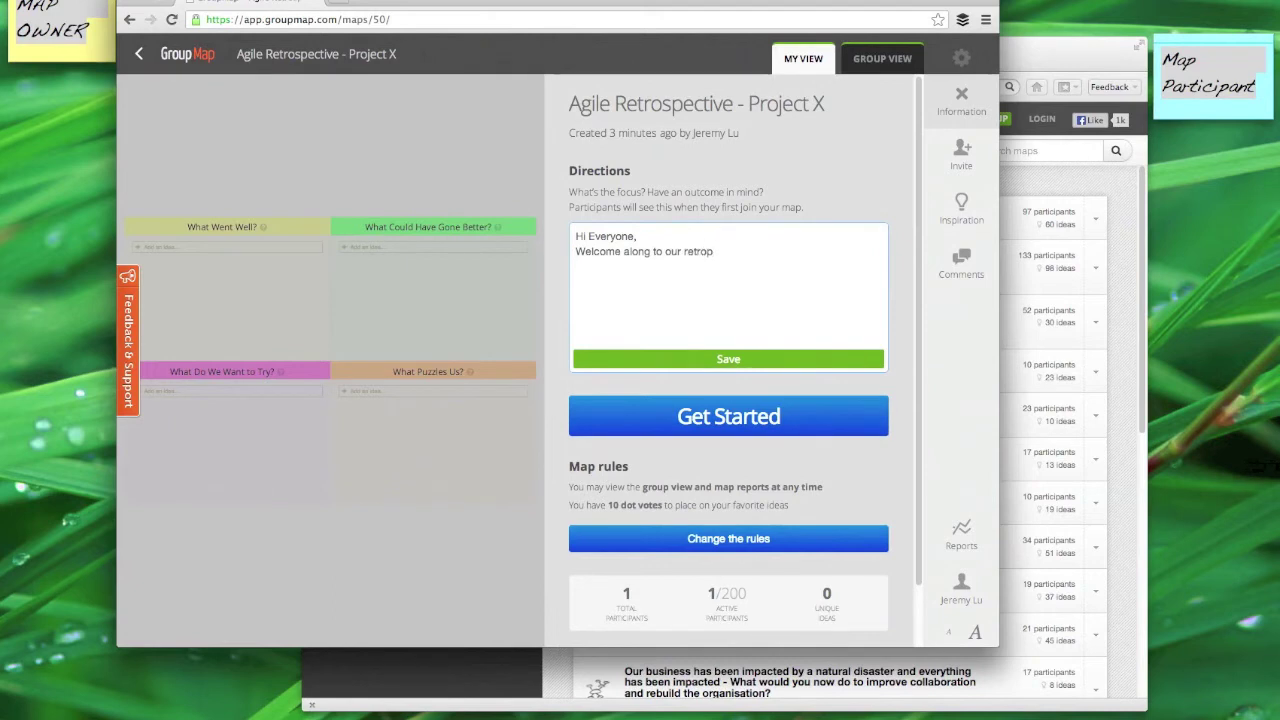
text(pective.)
text(Please think about por)
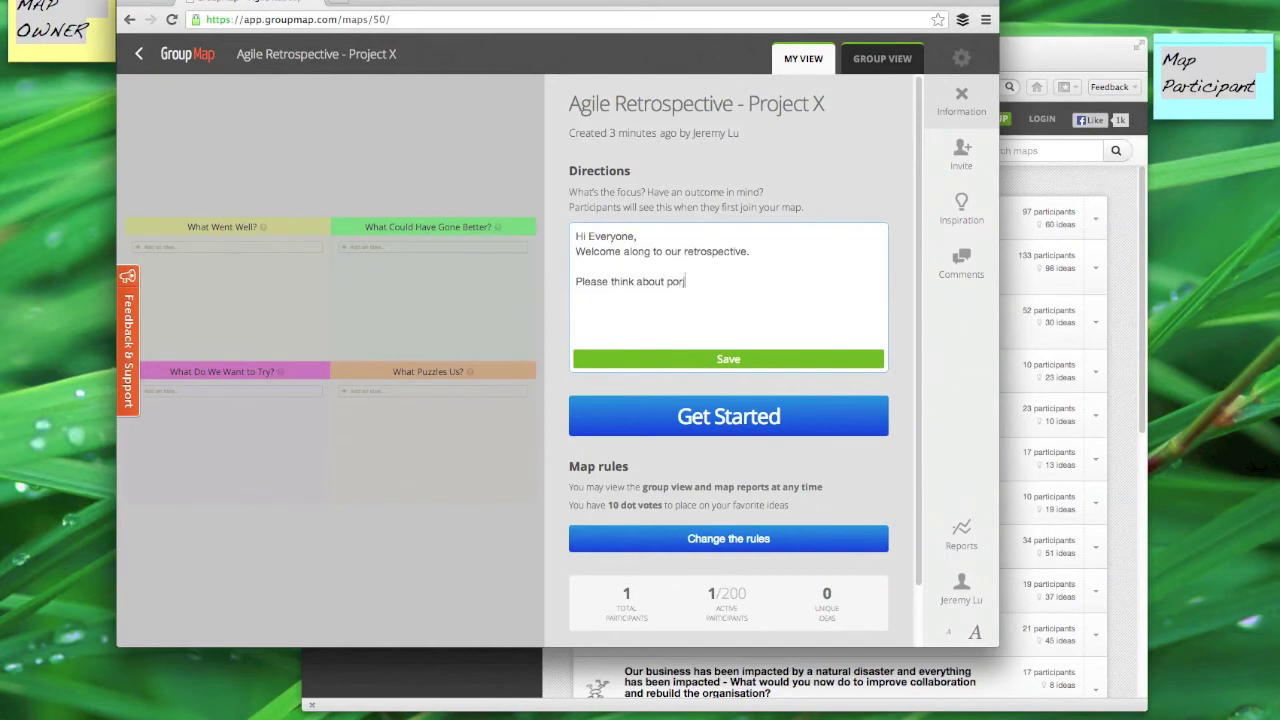
text(ject)
key(BackSpace)
key(BackSpace)
key(BackSpace)
key(BackSpace)
key(BackSpace)
key(BackSpace)
key(BackSpace)
text(project X and p)
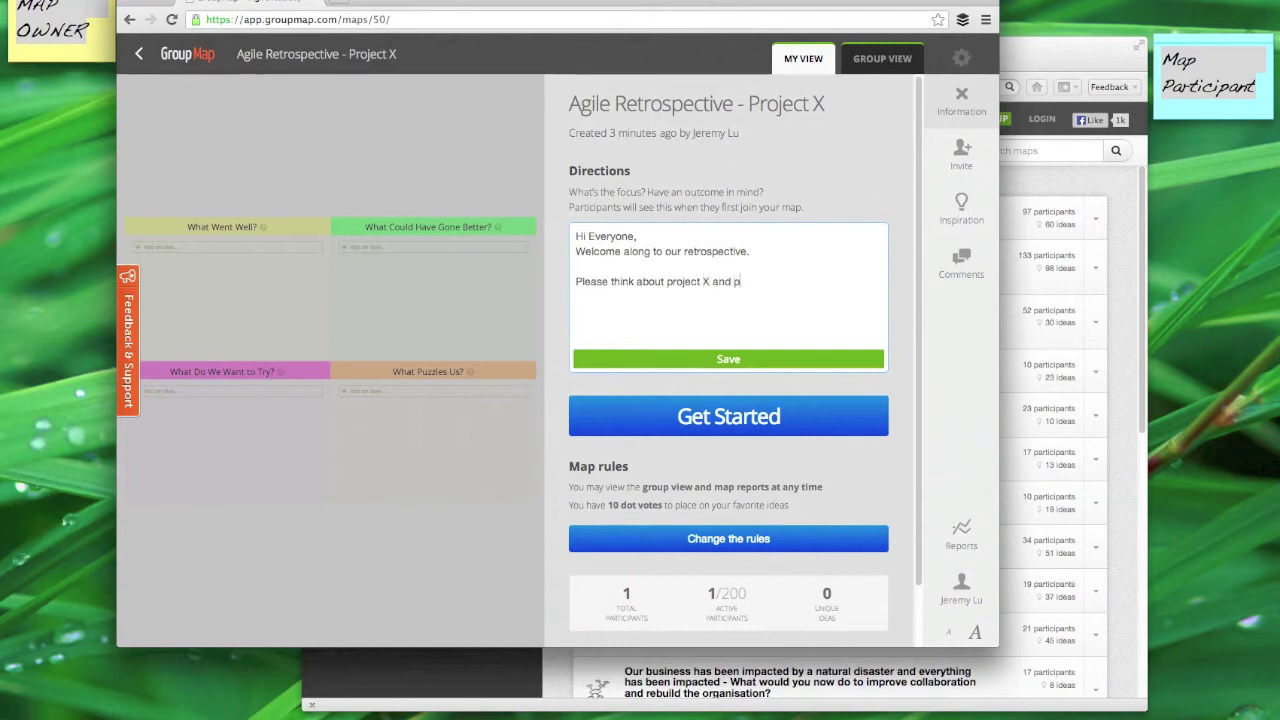
text(rovide your feed)
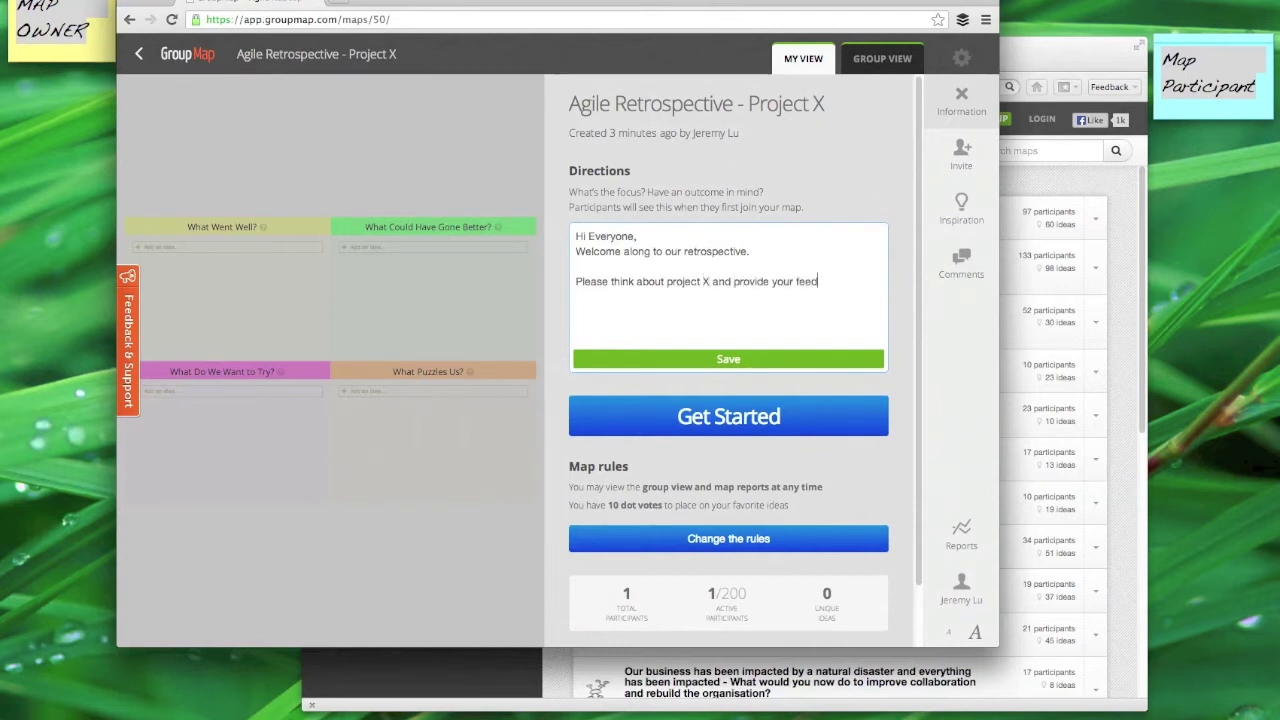
text(back here. You can add comments )
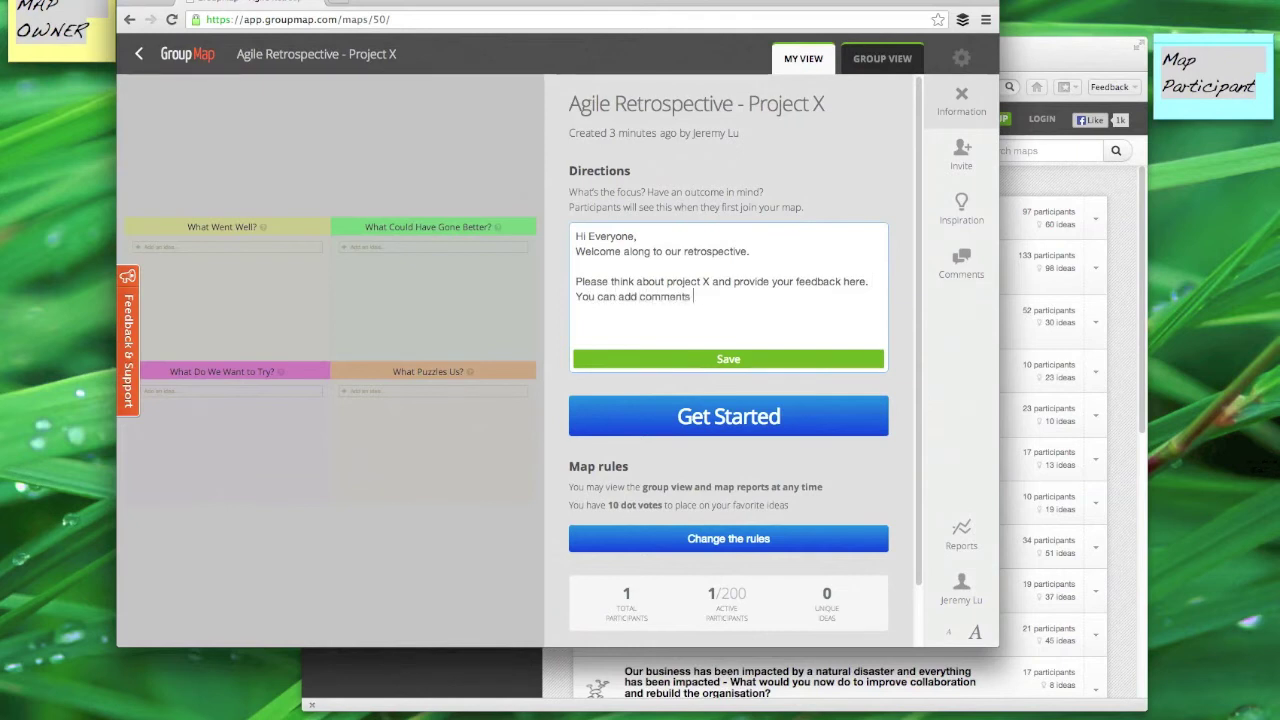
text(and we can vote o)
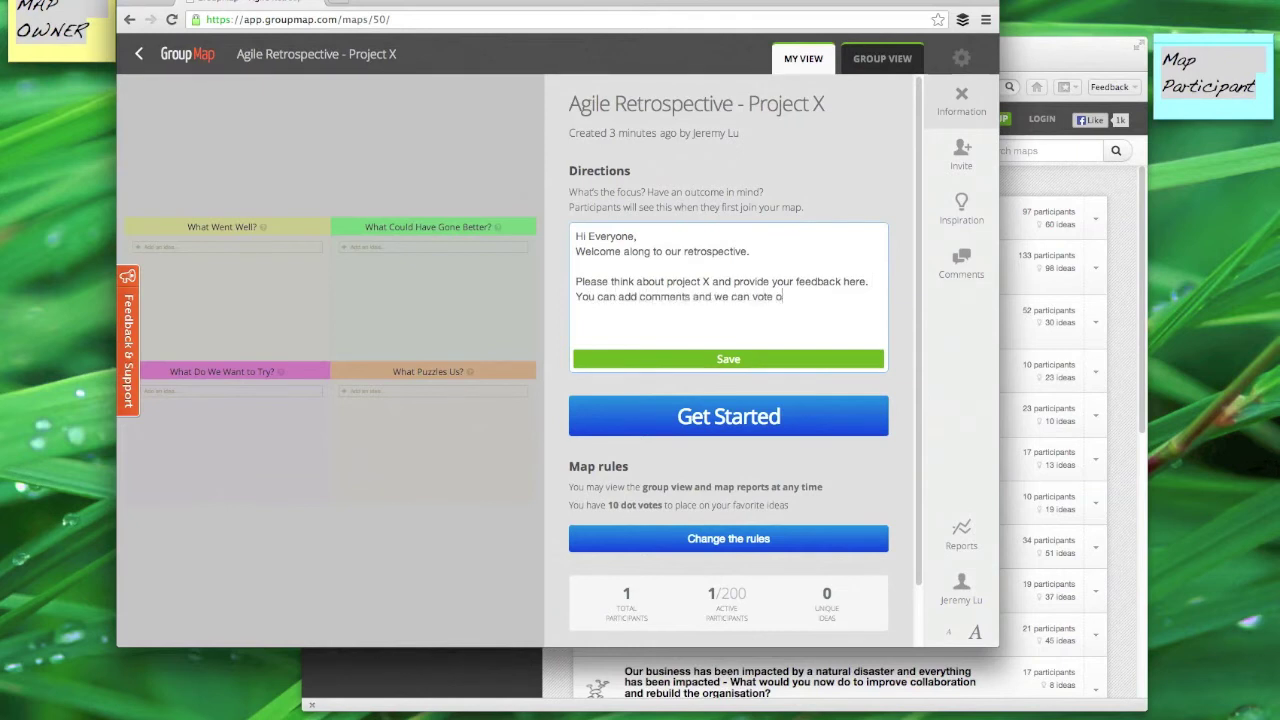
text(n the things we need to take actio)
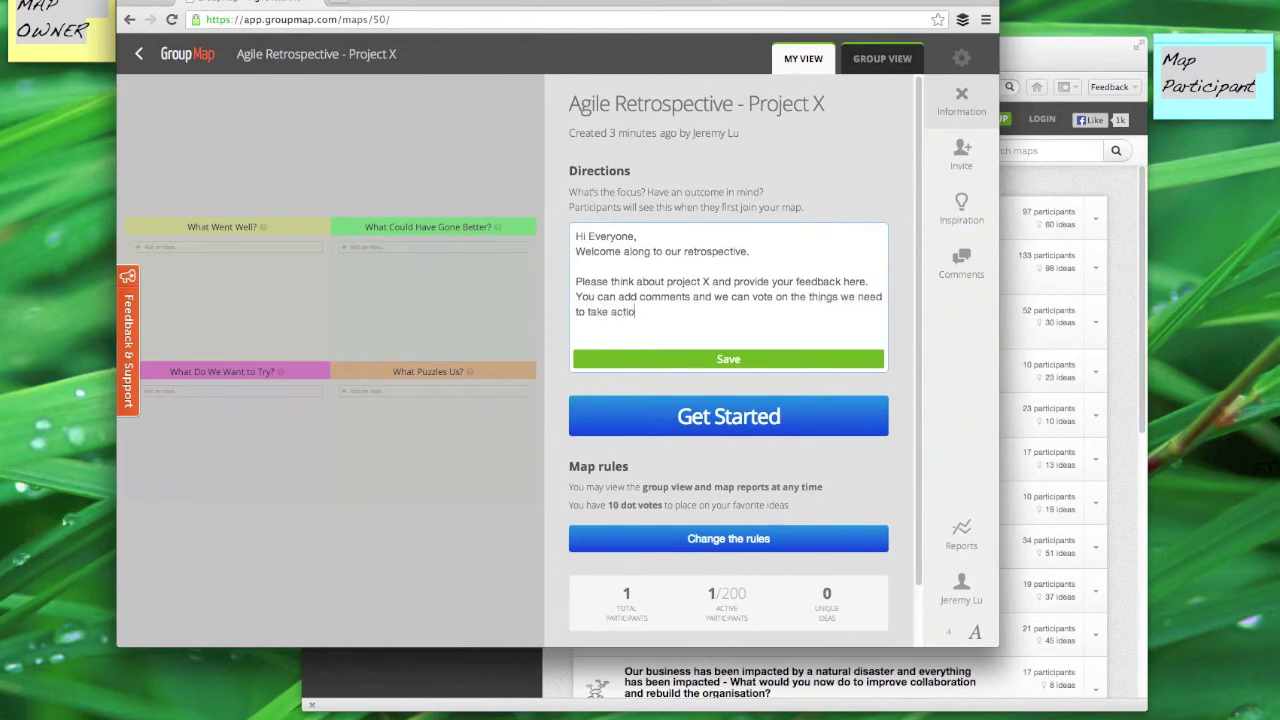
text(n on.)
key(Return)
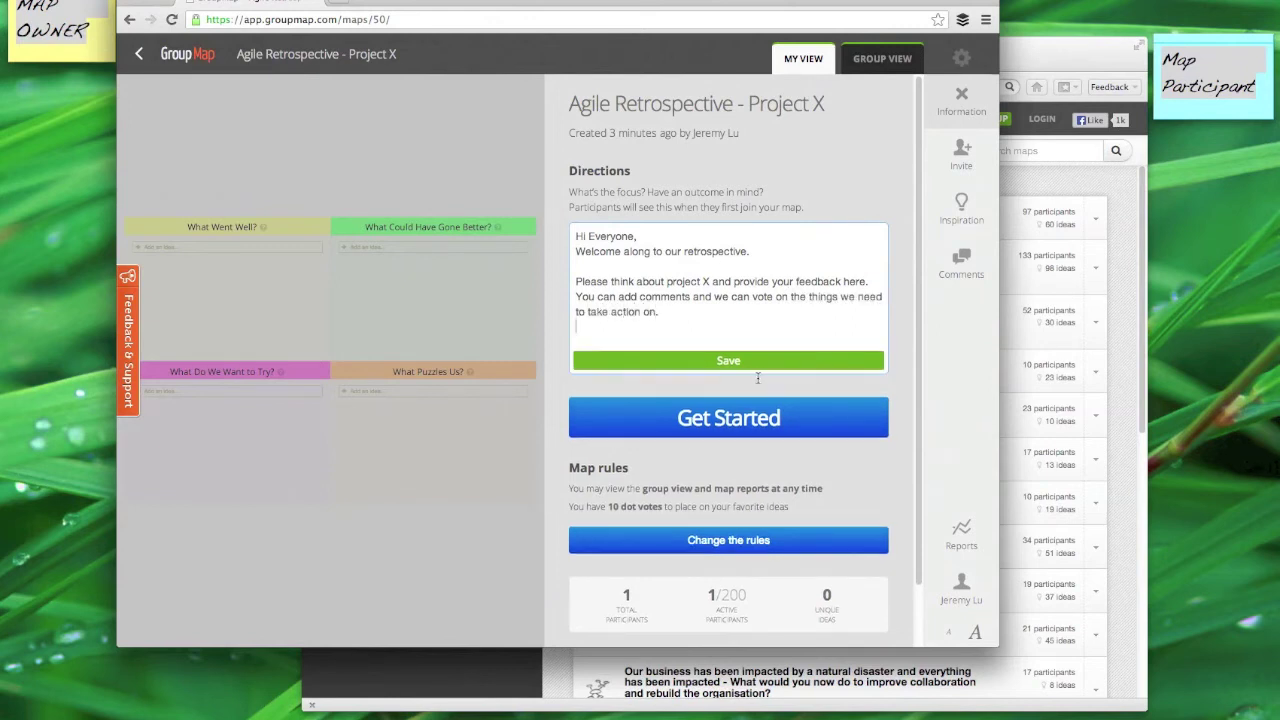
click(762, 364)
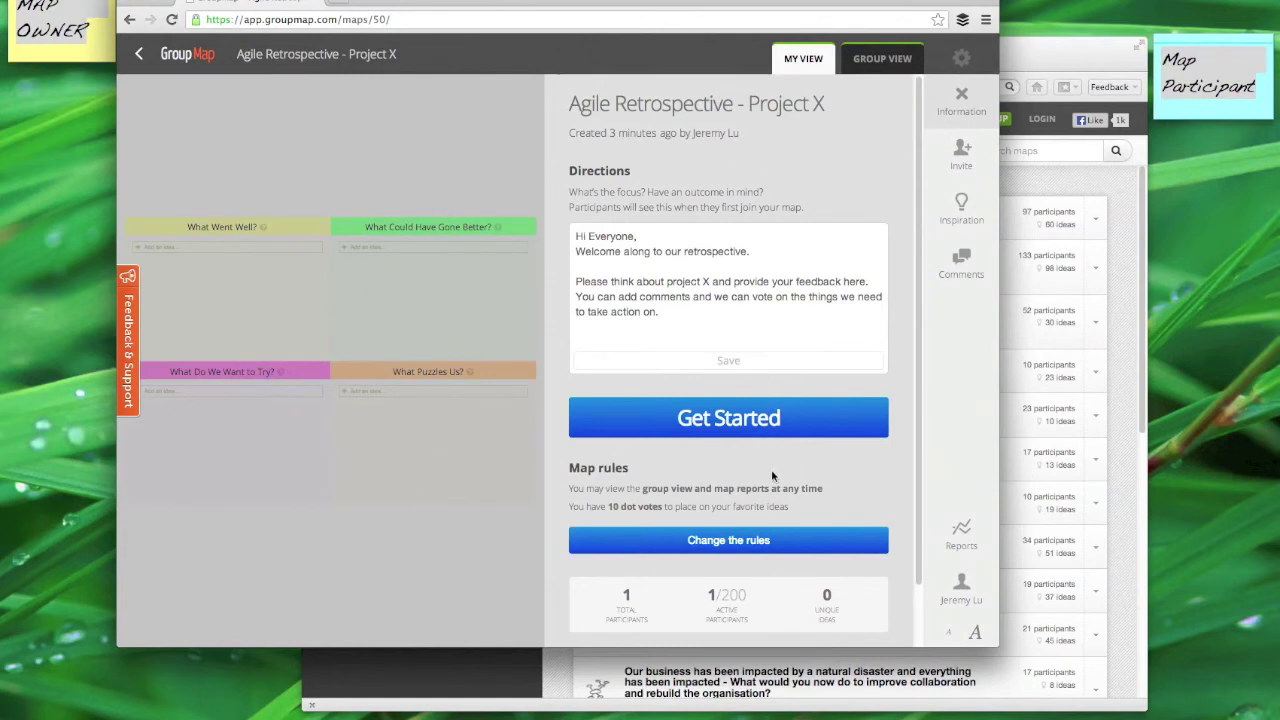
Step: Dismiss the map info and invite a participant's e-mail address from the Invite panel
click(797, 414)
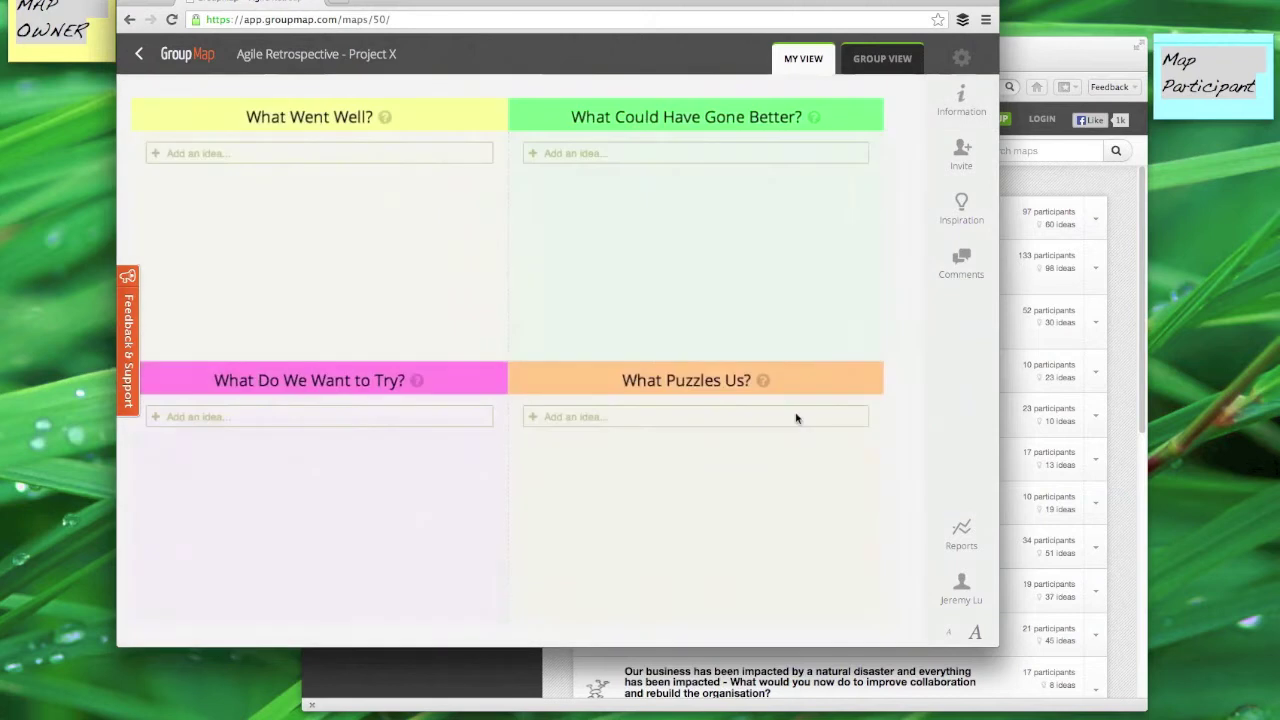
click(962, 155)
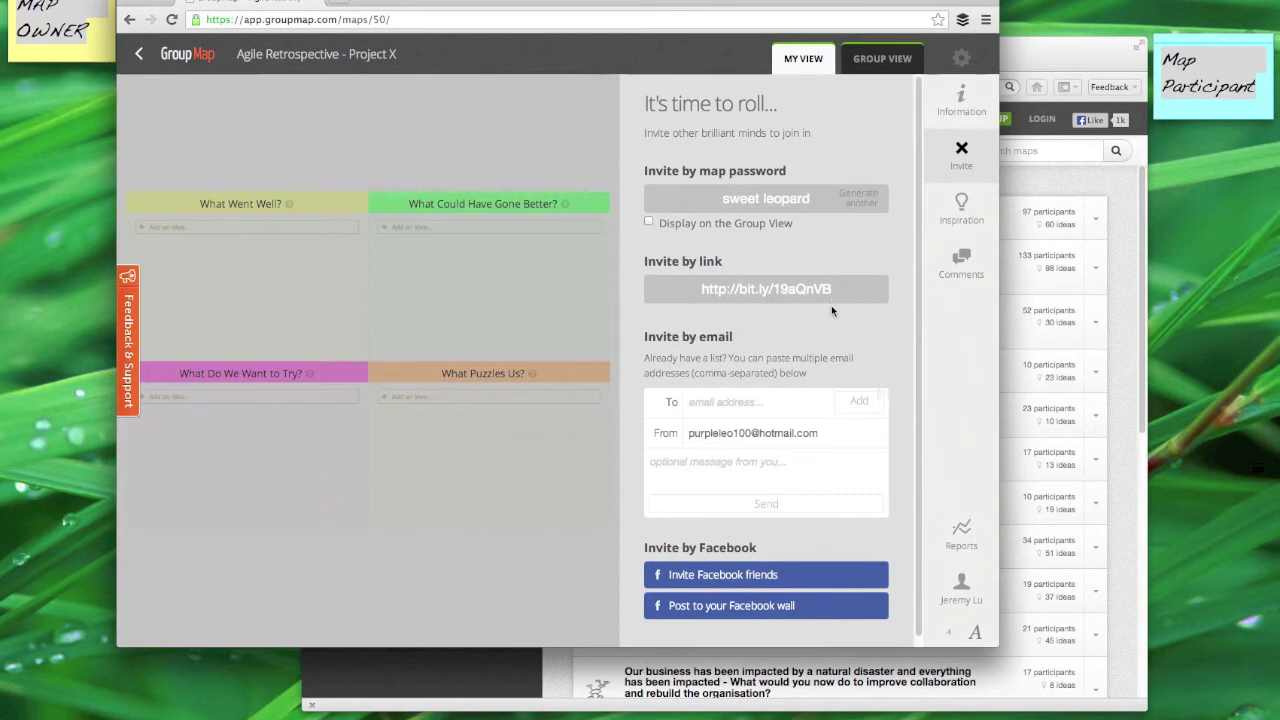
click(720, 406)
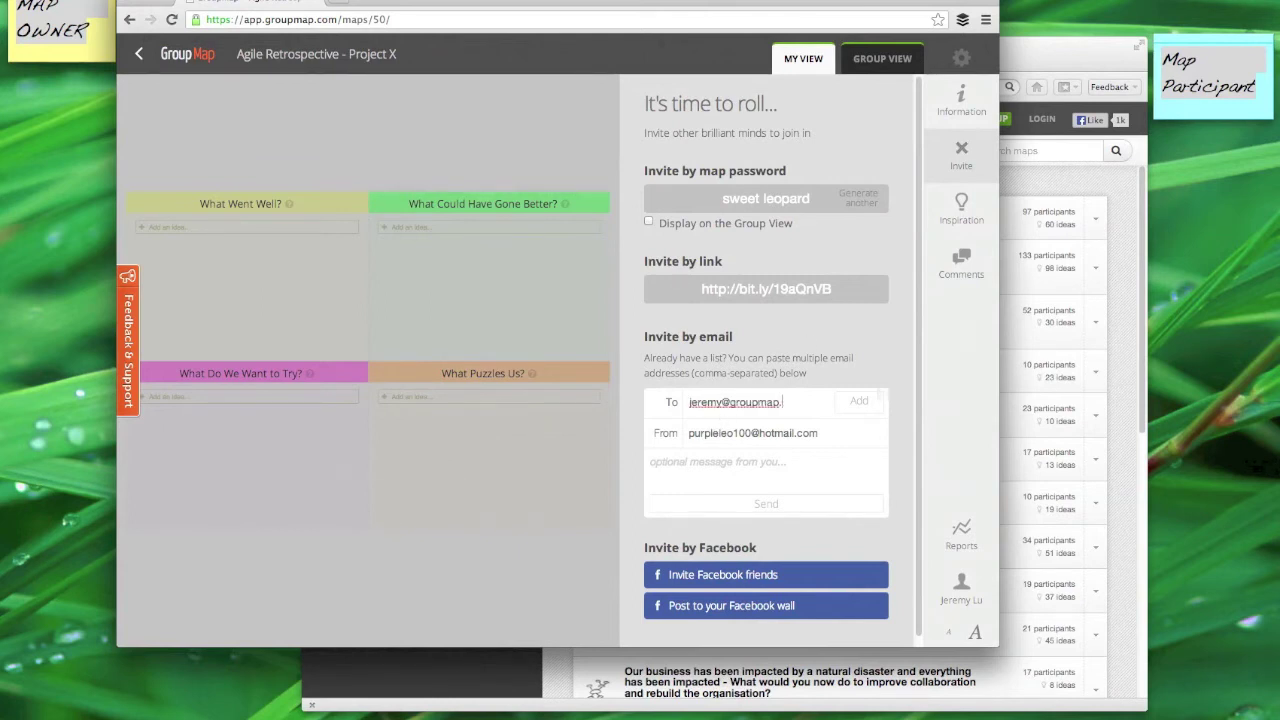
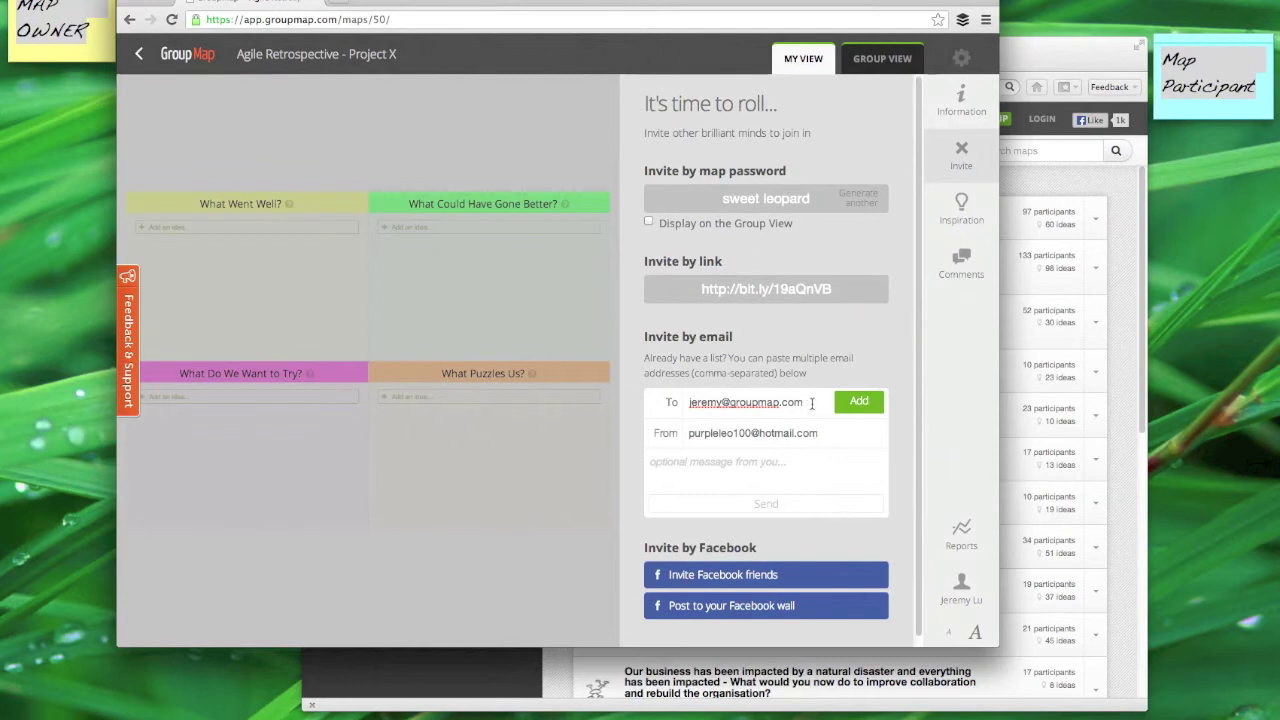
key(Return)
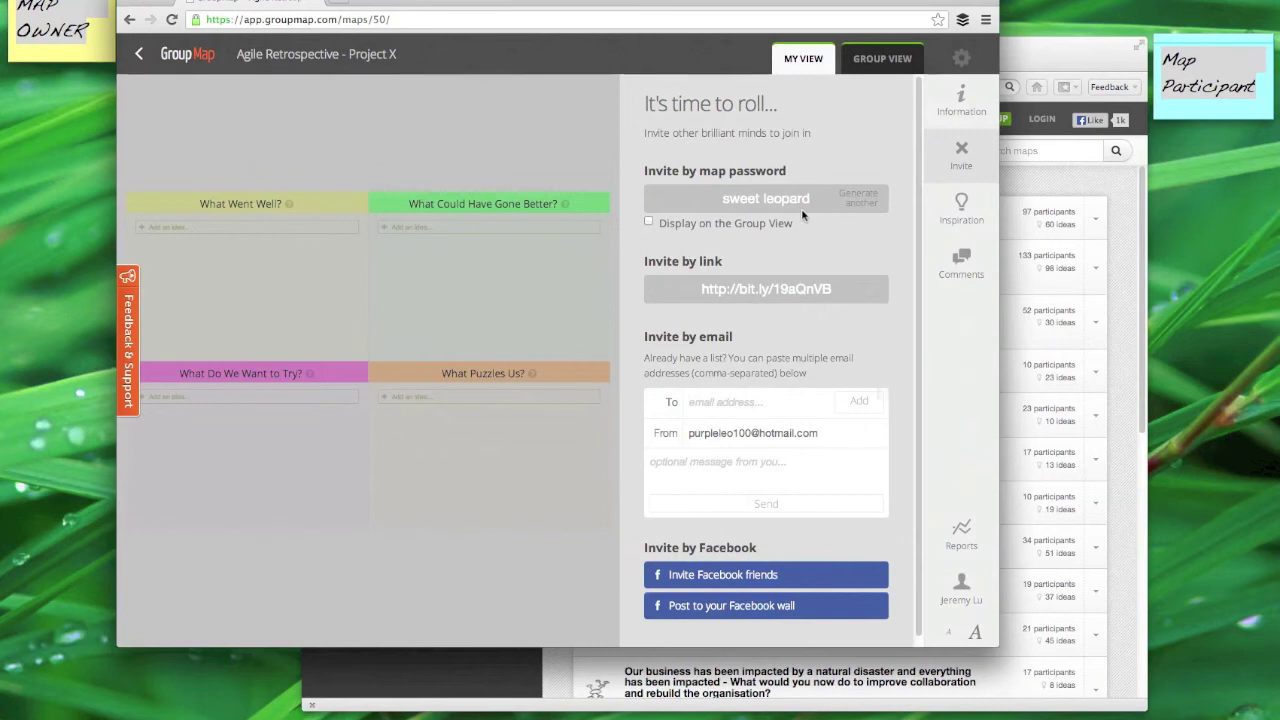
click(958, 152)
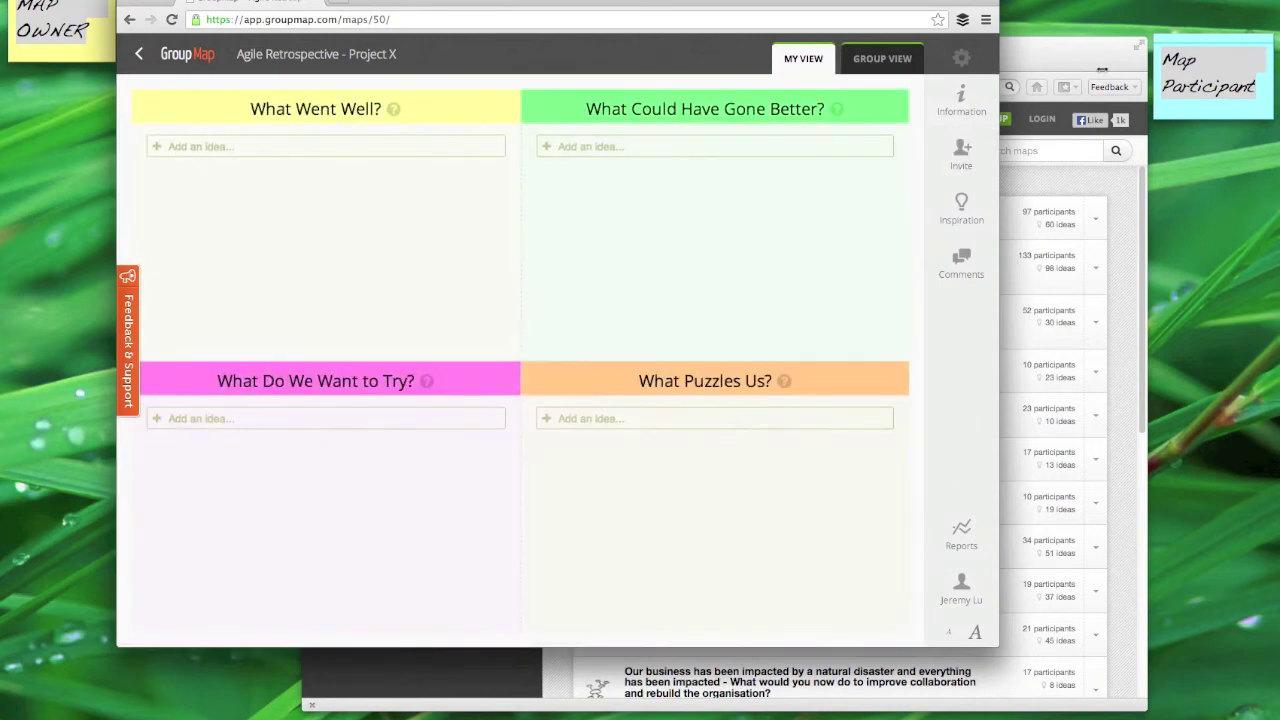
Step: In the participant's browser, join the map using its map password and dismiss the info
click(1109, 64)
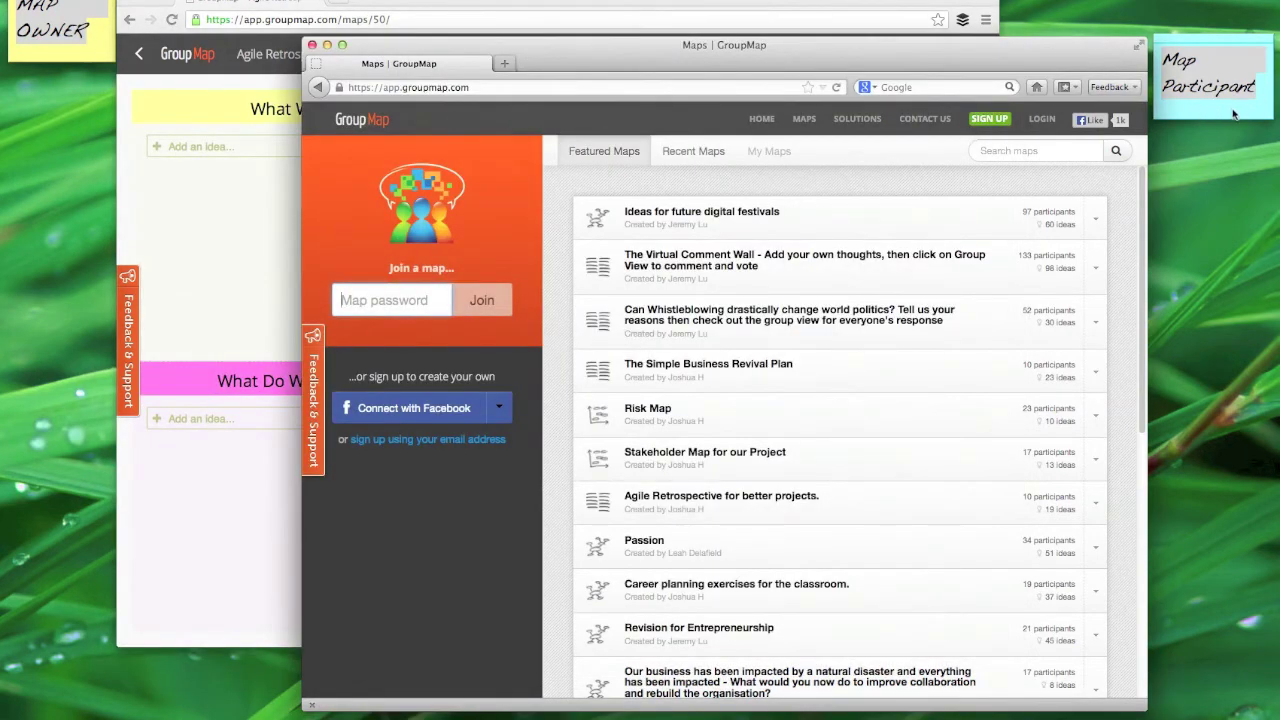
click(395, 308)
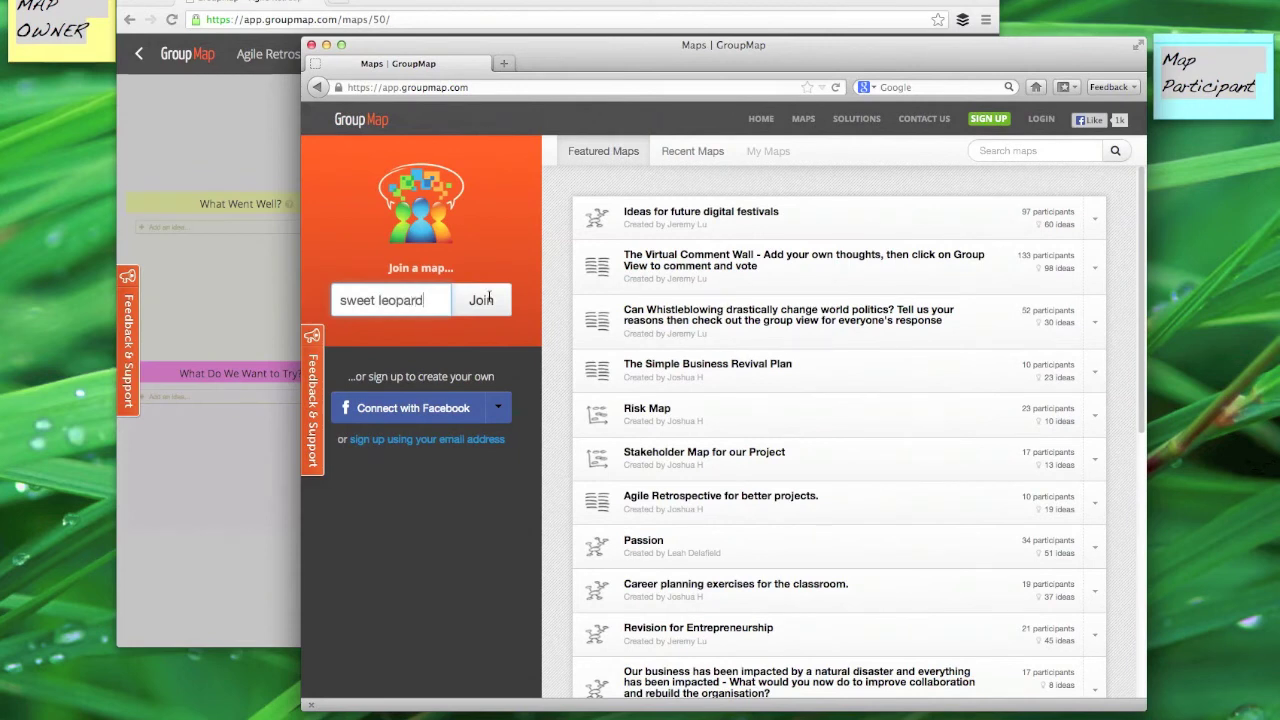
click(489, 301)
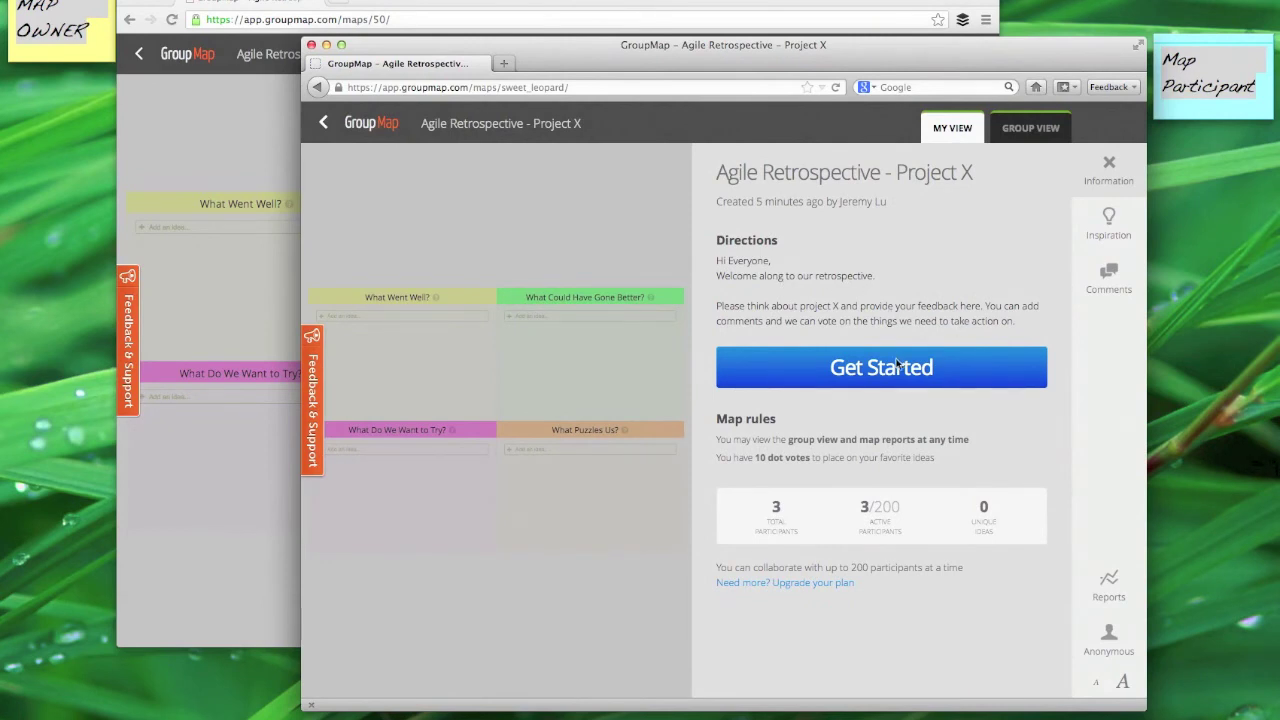
click(843, 369)
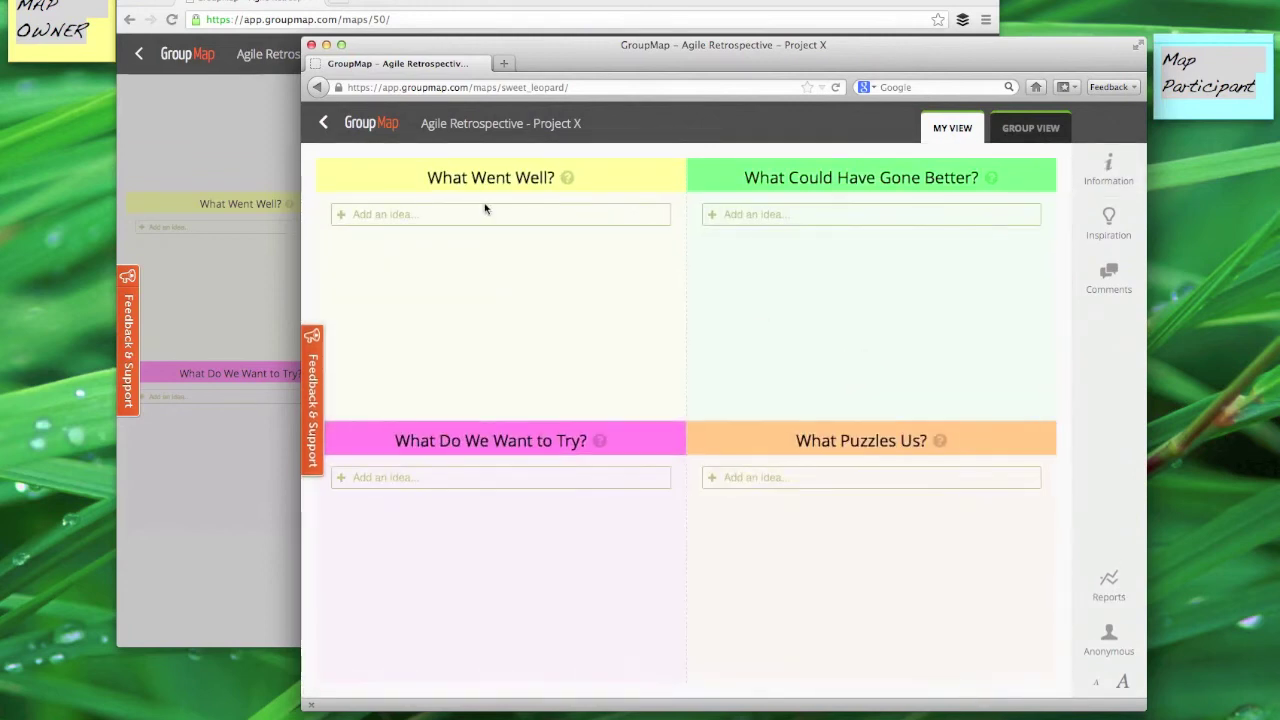
Step: As participant, add This went well 1 and 2, plus Feedback idea 1 under Could Have Gone Better
click(474, 217)
text(This went well 1)
key(Return)
text(T)
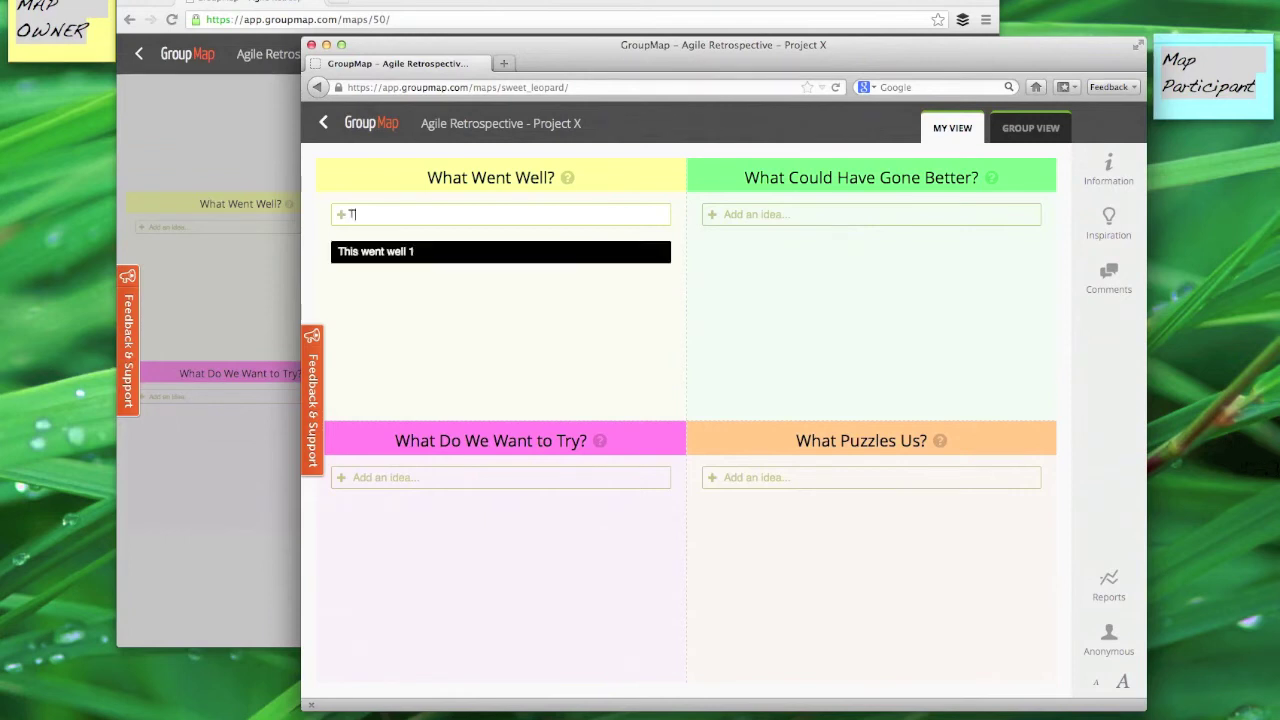
text(his went well 2)
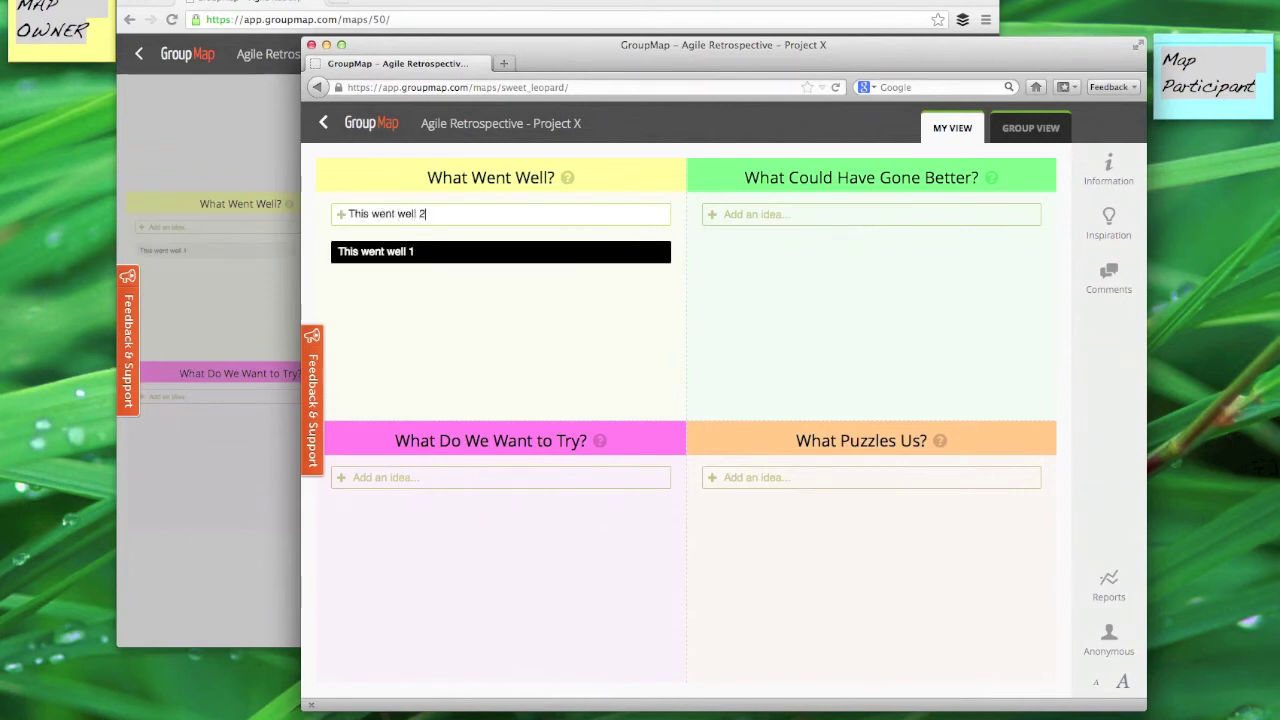
key(Return)
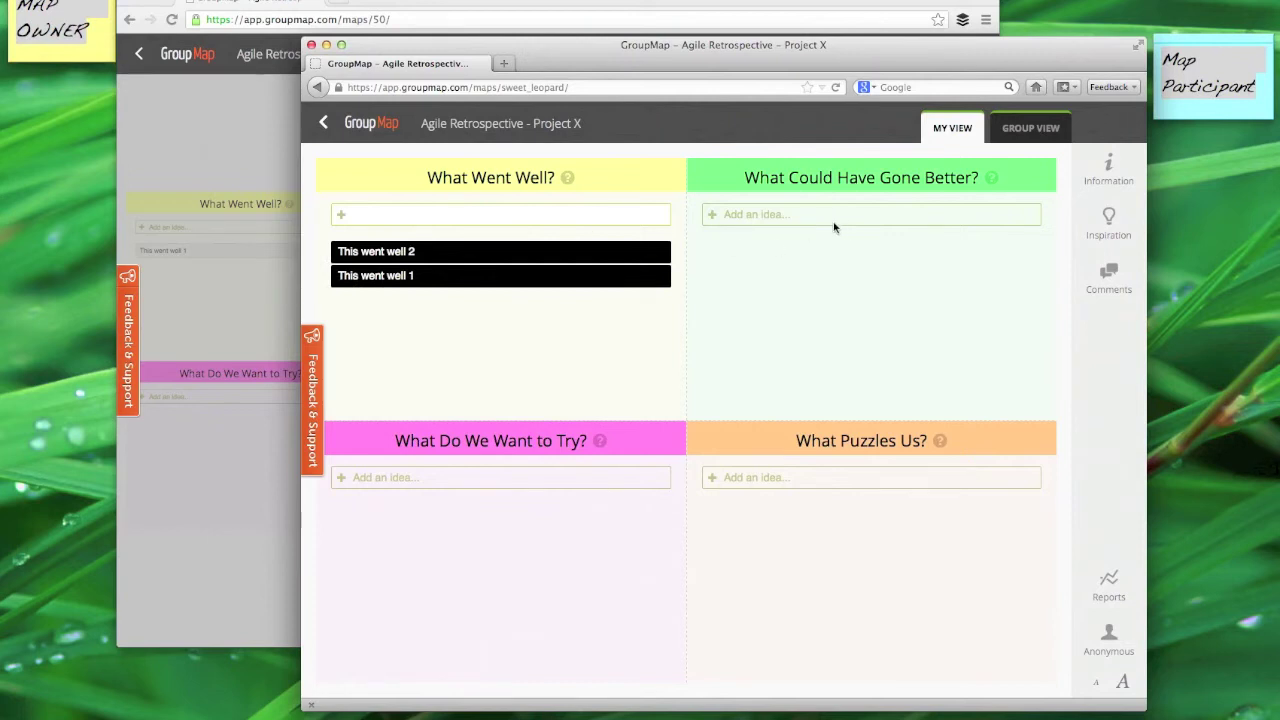
click(833, 223)
text(Feedback idea 1)
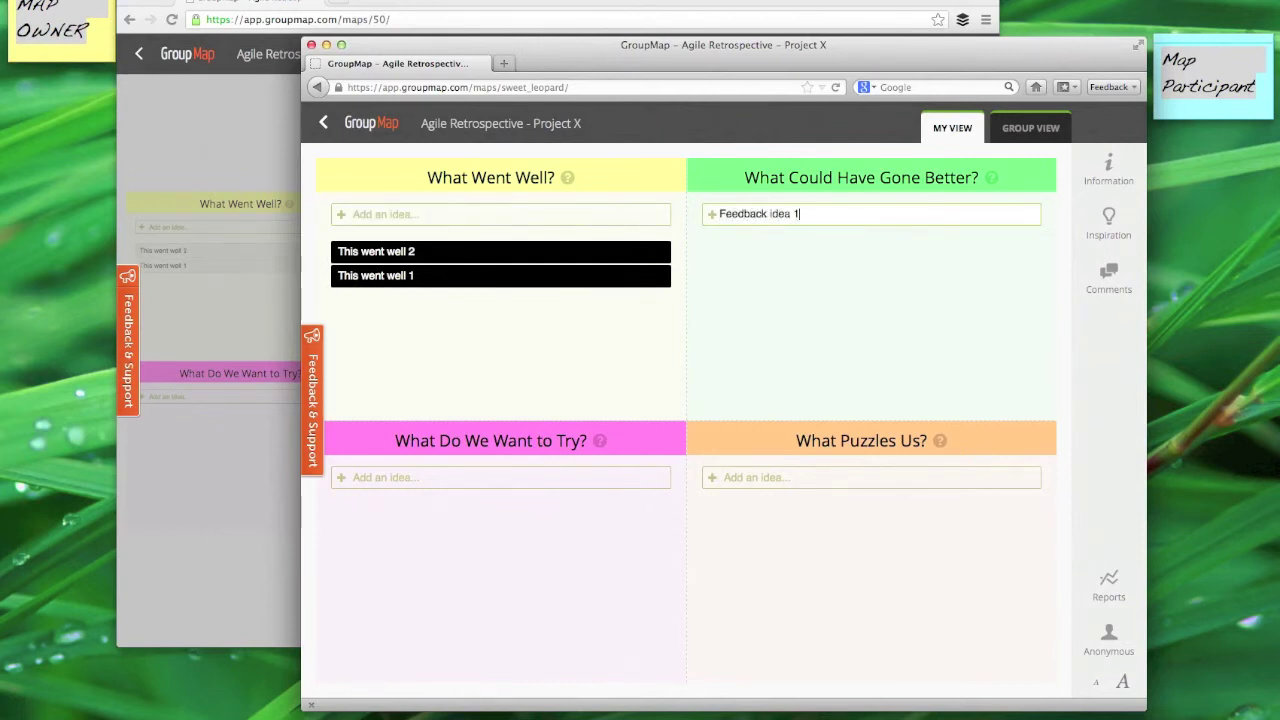
key(Return)
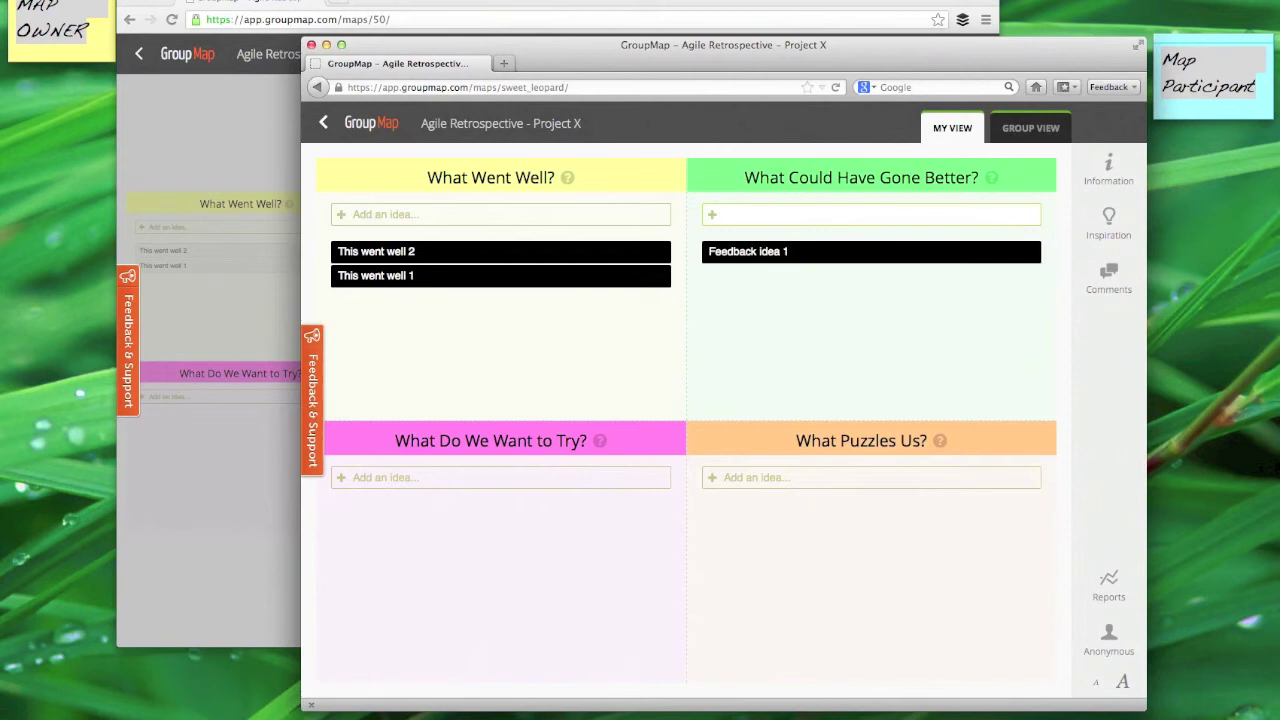
Step: Add Try this 1 and 2 under What Do We Want to Try?, and Question 1 and 2 under Puzzles
click(448, 482)
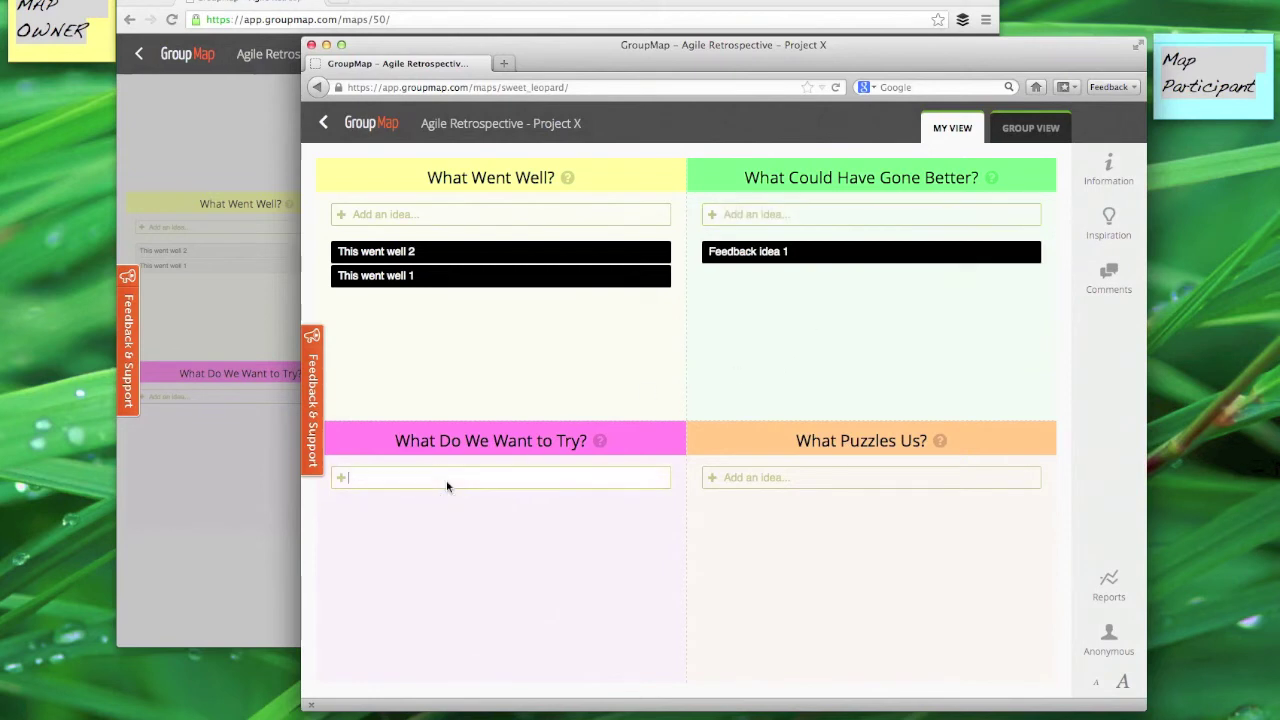
text(Try this 1)
key(Return)
text(Try this)
key(Return)
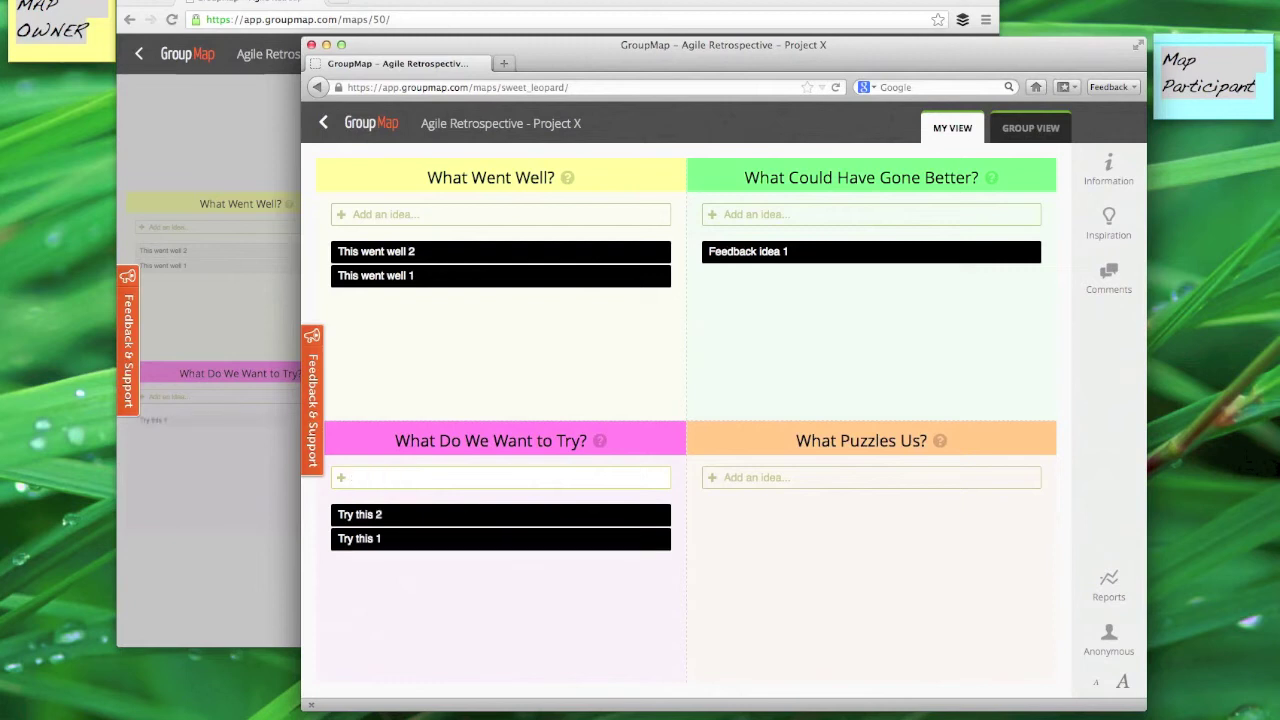
click(891, 482)
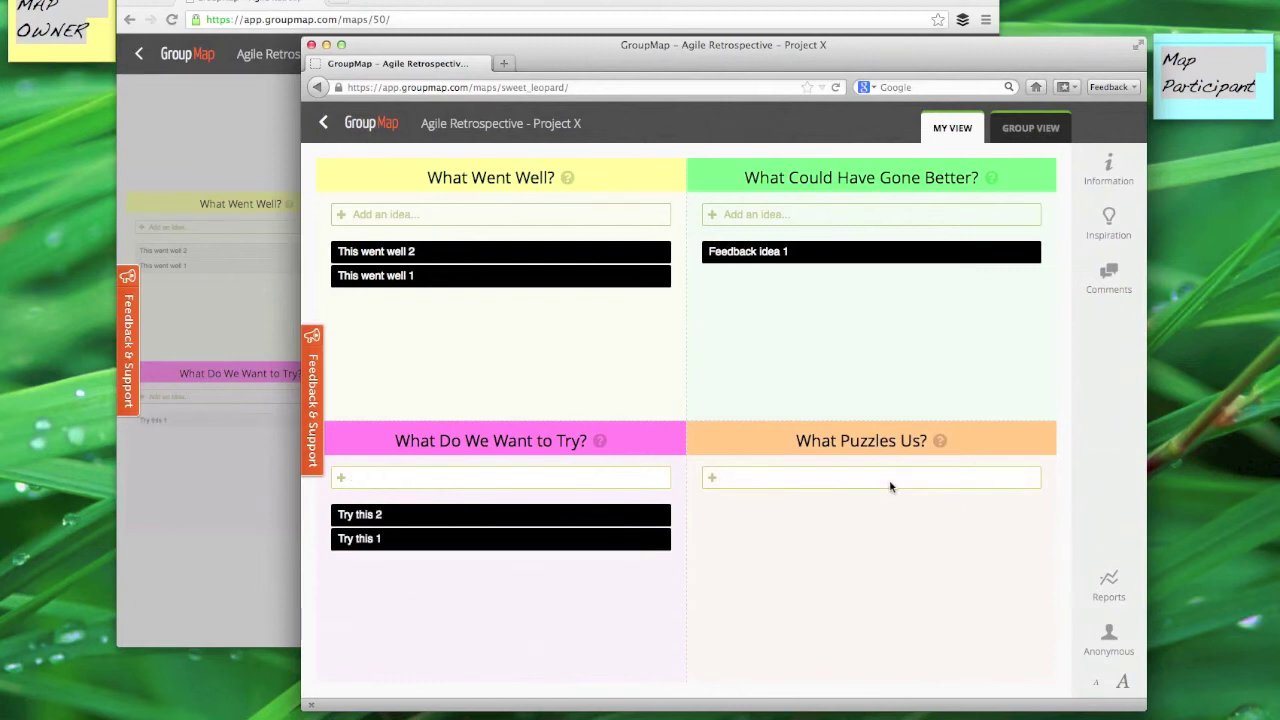
text(Question )
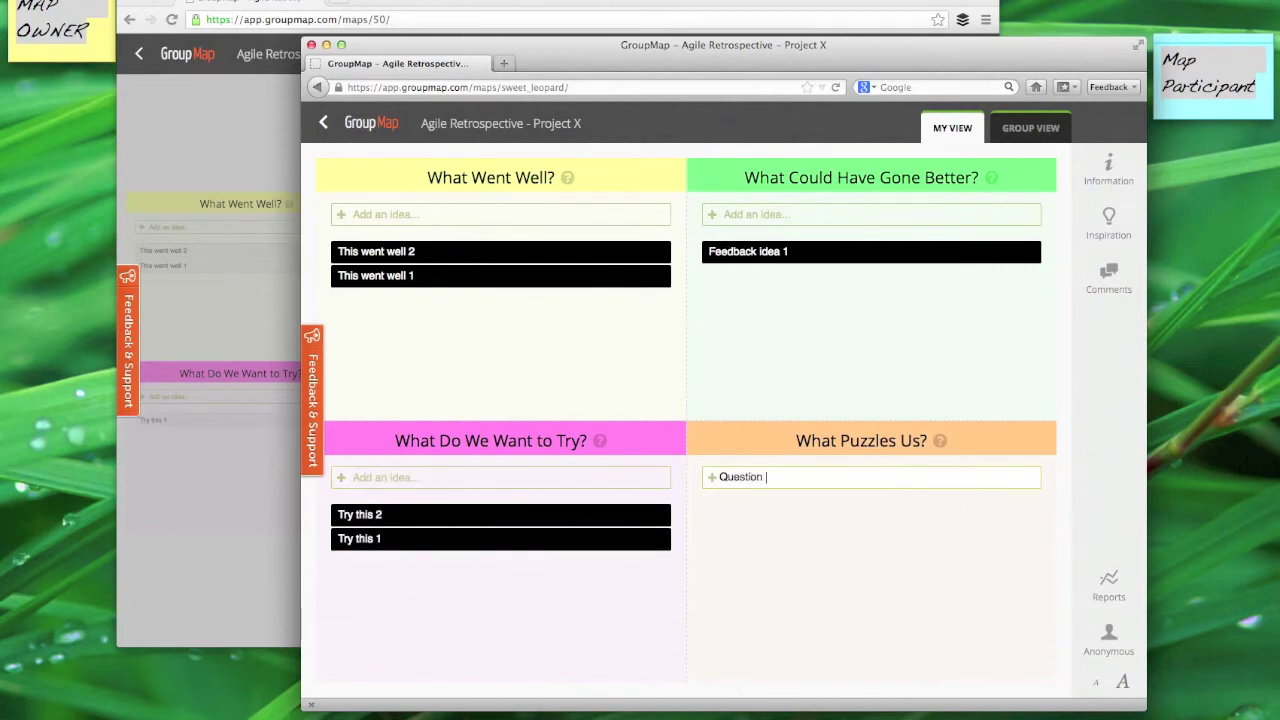
text(1)
key(Return)
text(Question )
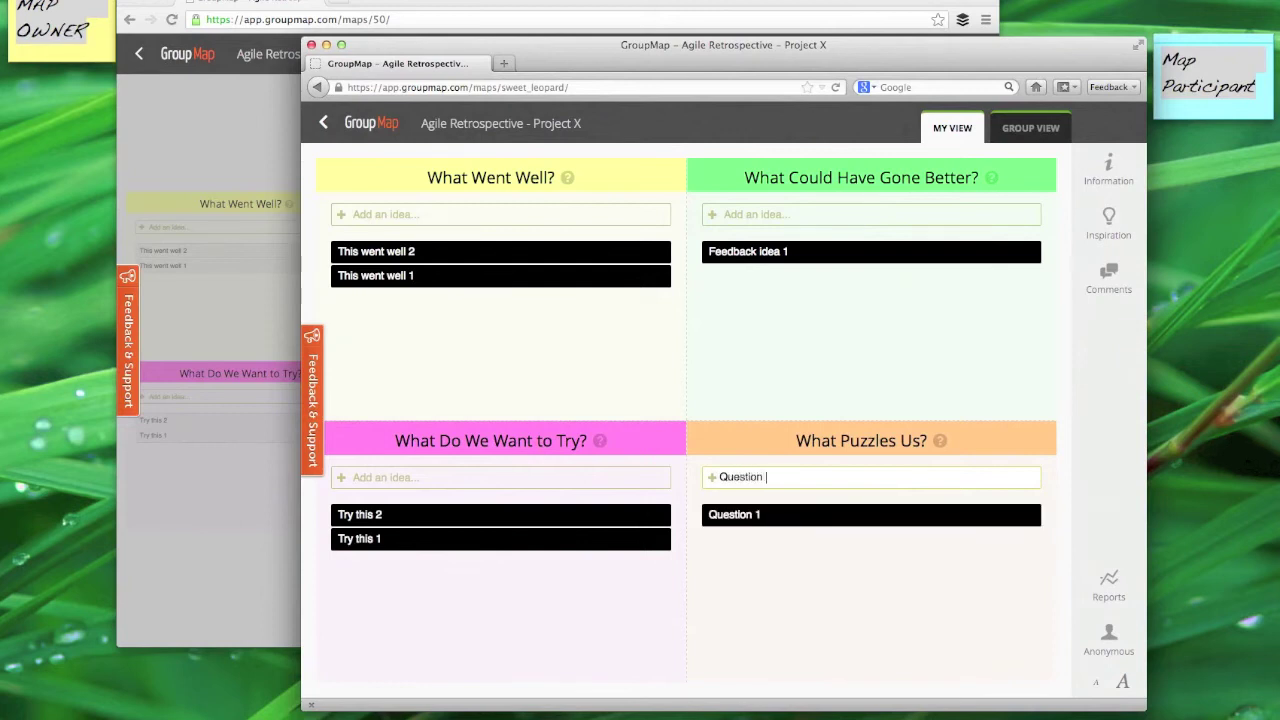
text(2)
key(Return)
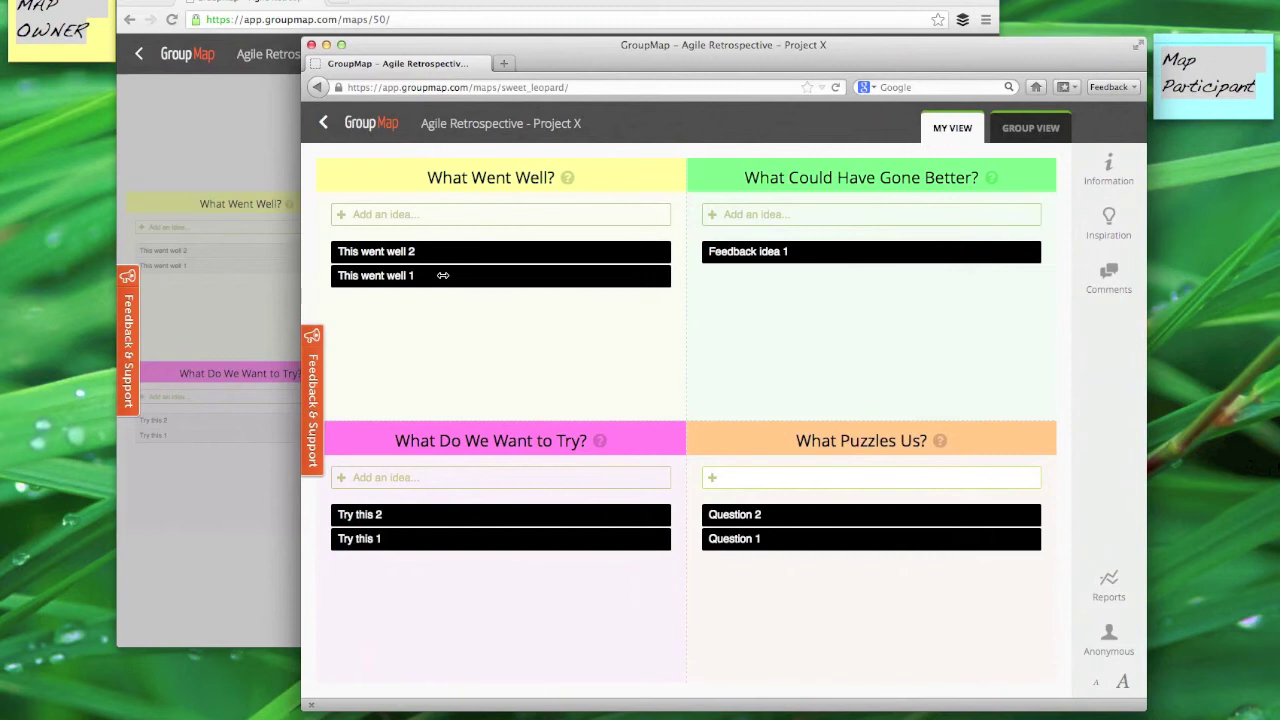
Step: In the owner's window, close the Invite panel and remove the This went well 1 idea
click(222, 306)
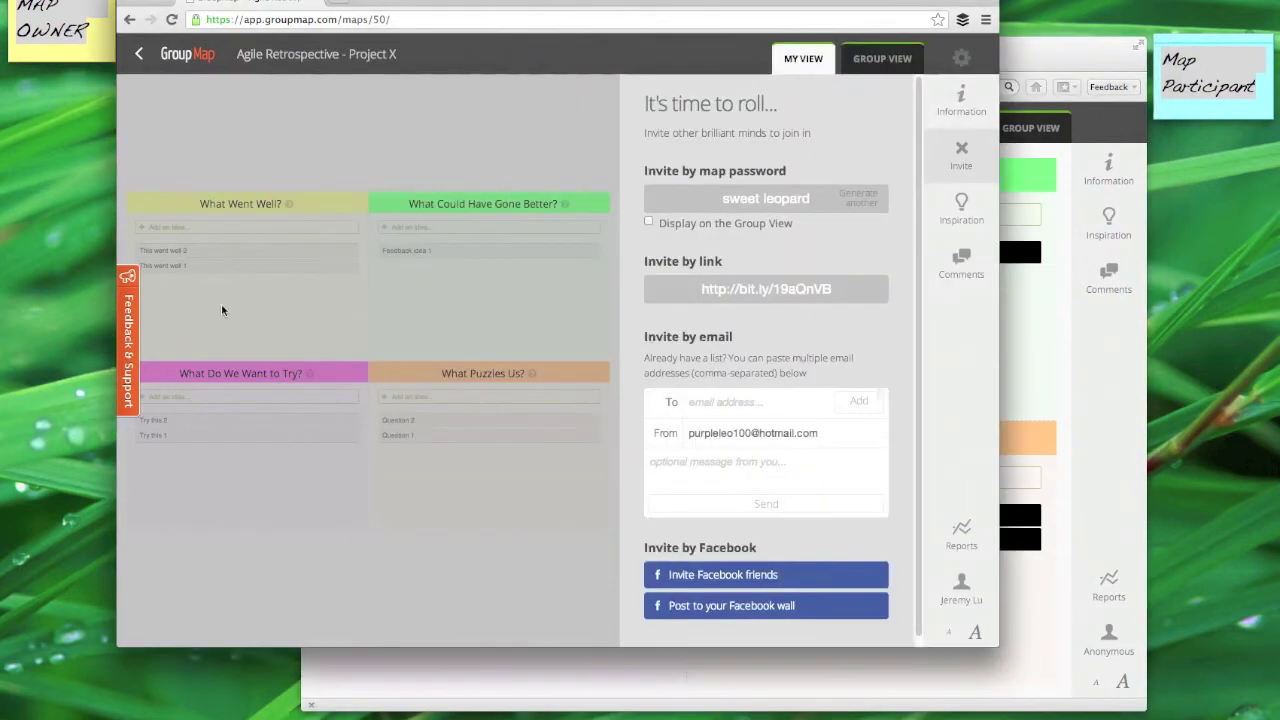
click(221, 303)
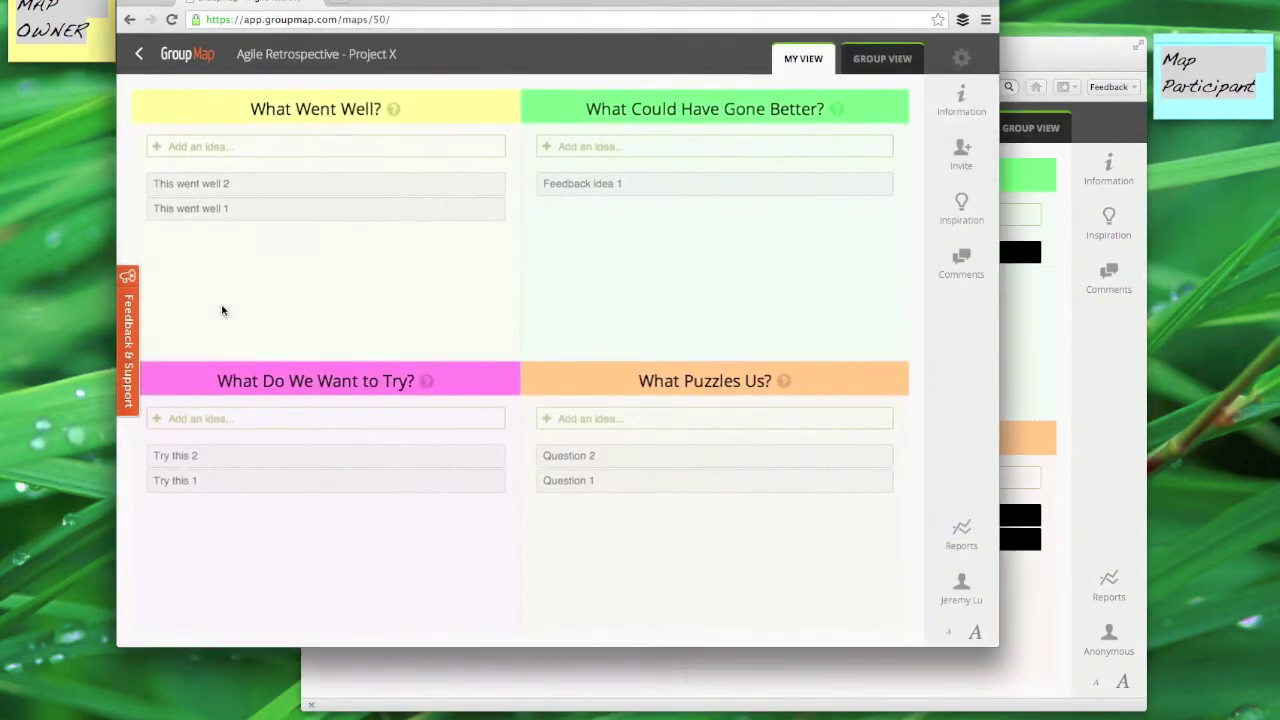
click(300, 191)
click(300, 190)
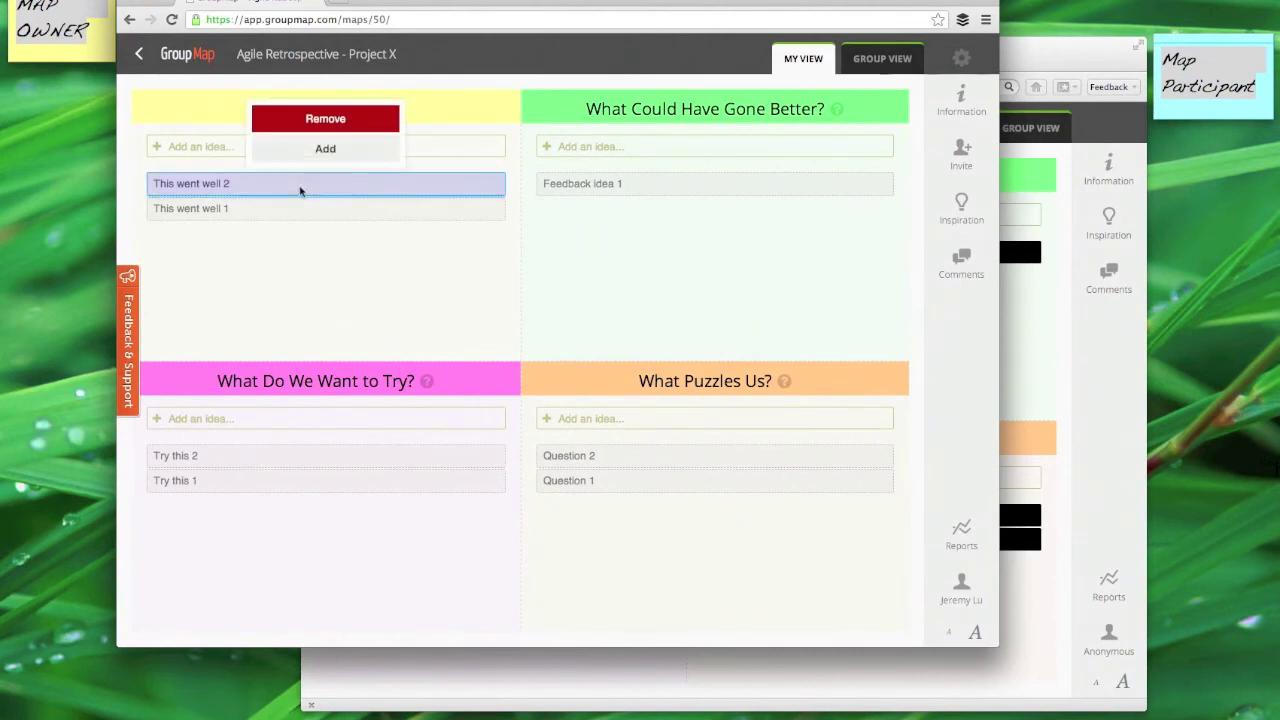
click(324, 149)
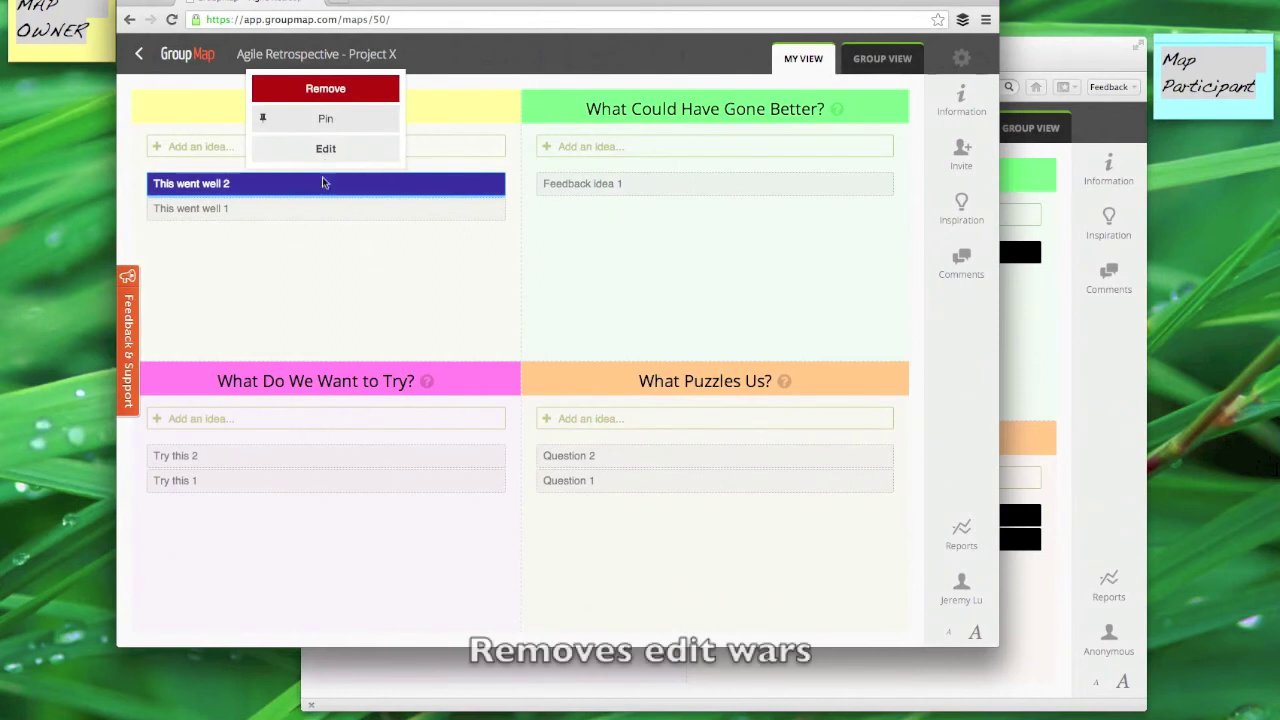
click(316, 206)
click(316, 206)
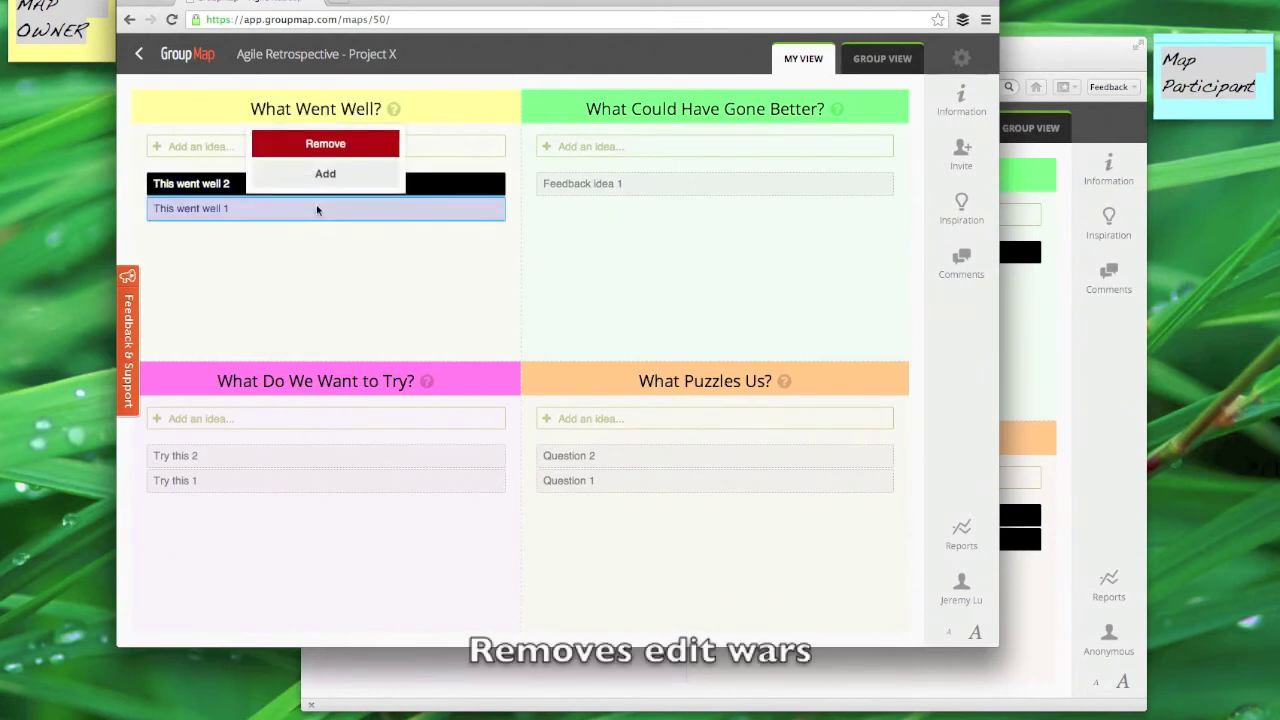
click(330, 146)
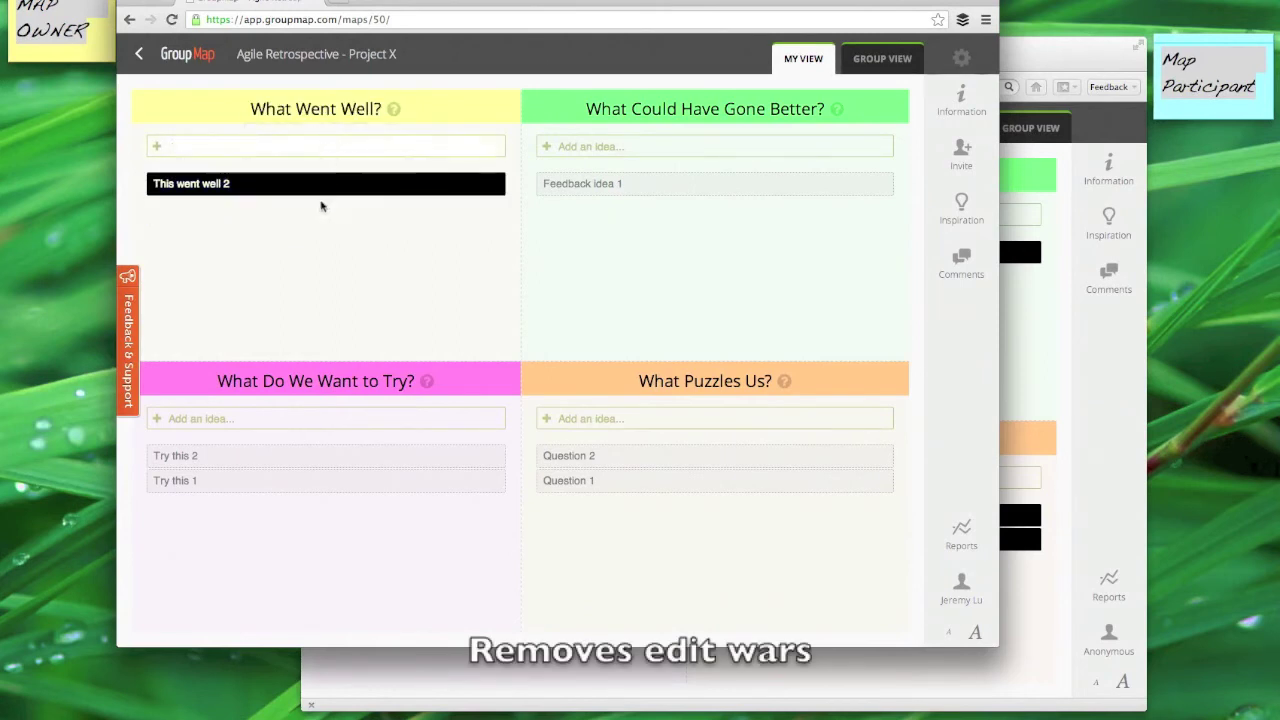
Step: Add Try this 3 and Try this 4 under What Do We Want to Try?
click(284, 458)
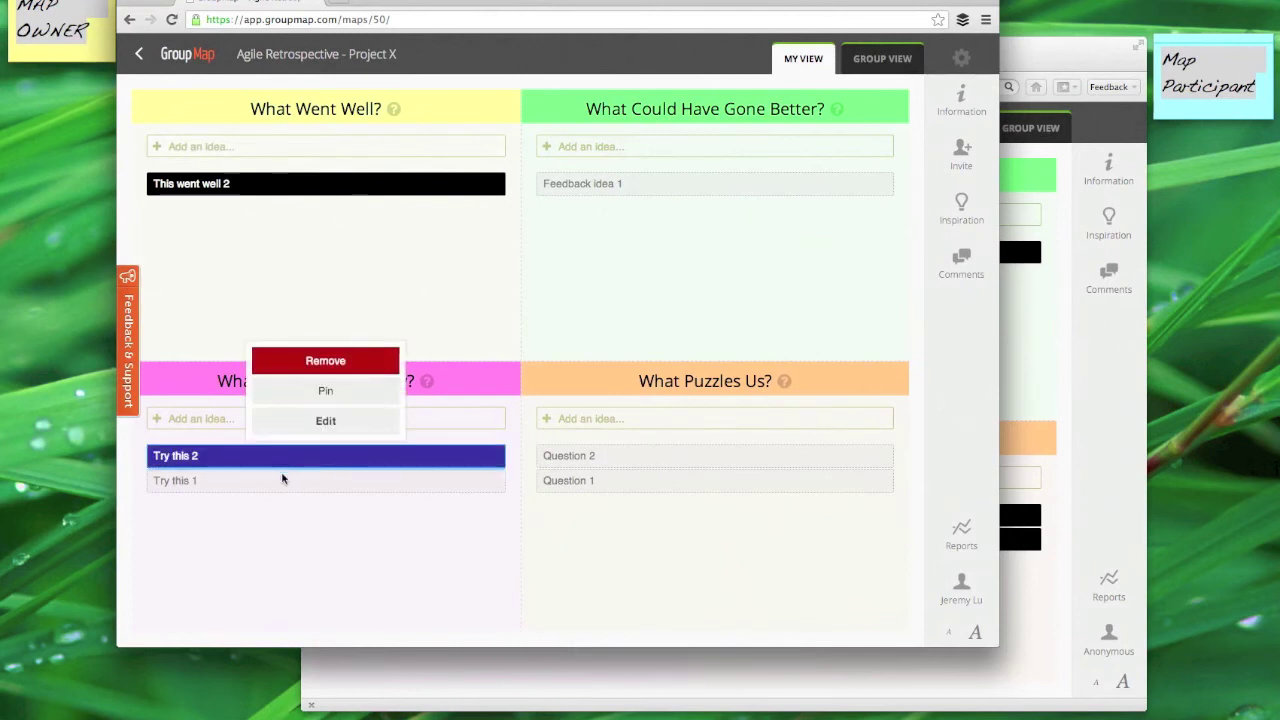
click(281, 482)
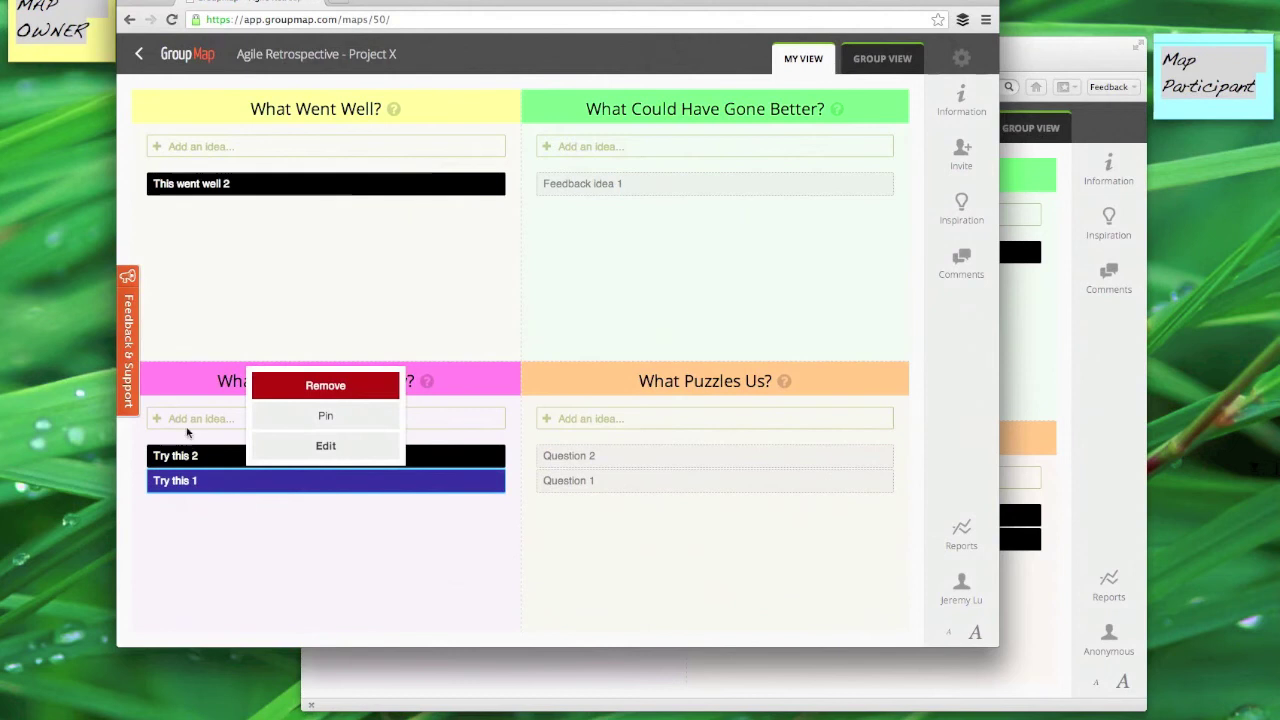
click(190, 423)
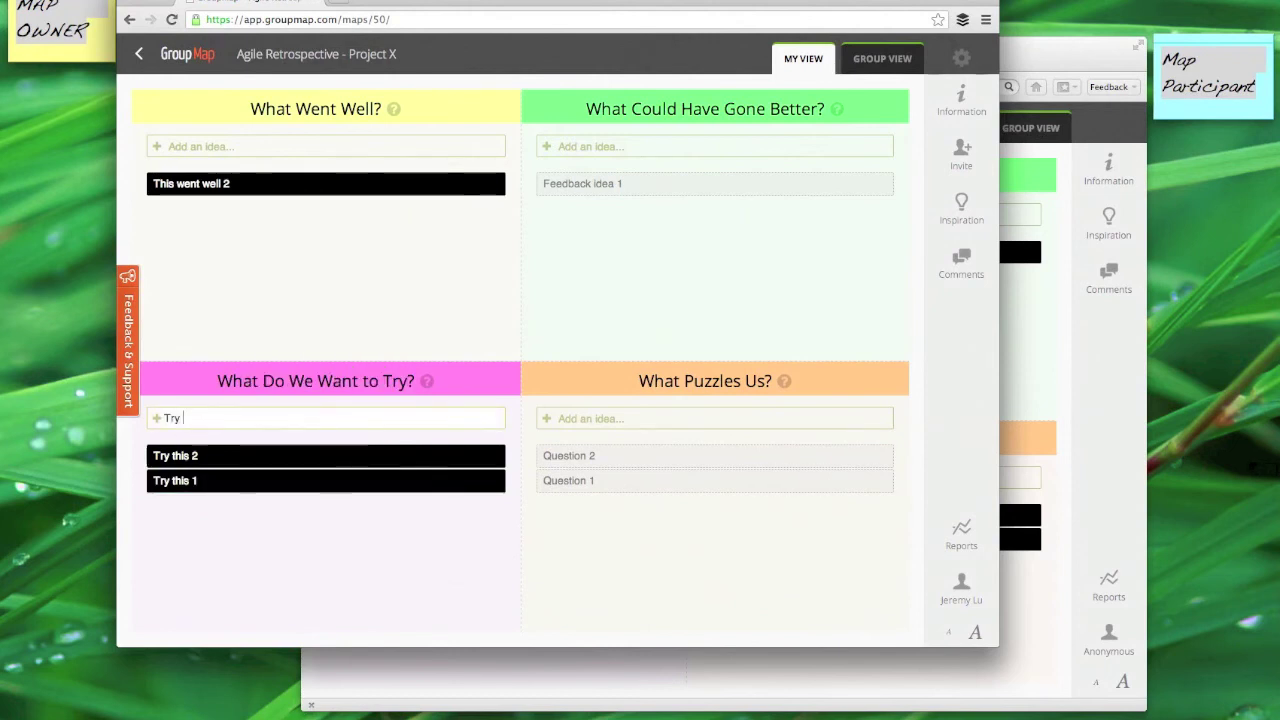
text(Try this 3)
key(Return)
text(Try this 4)
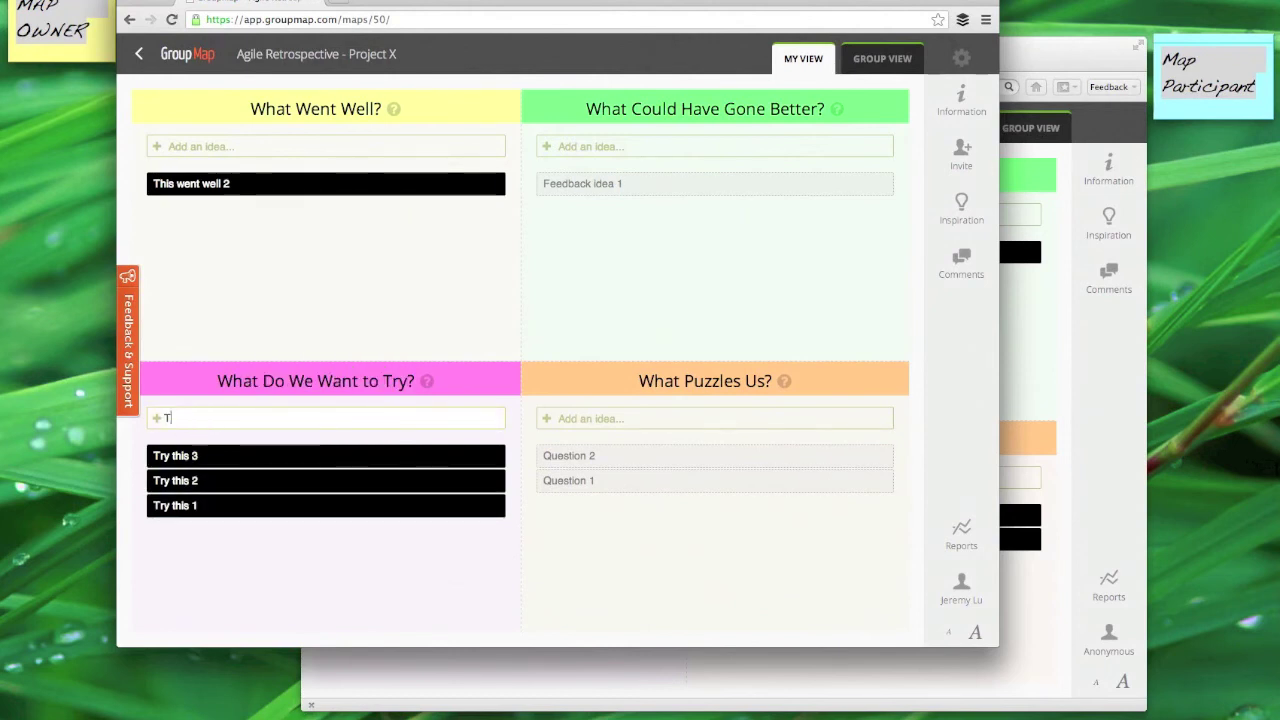
key(Return)
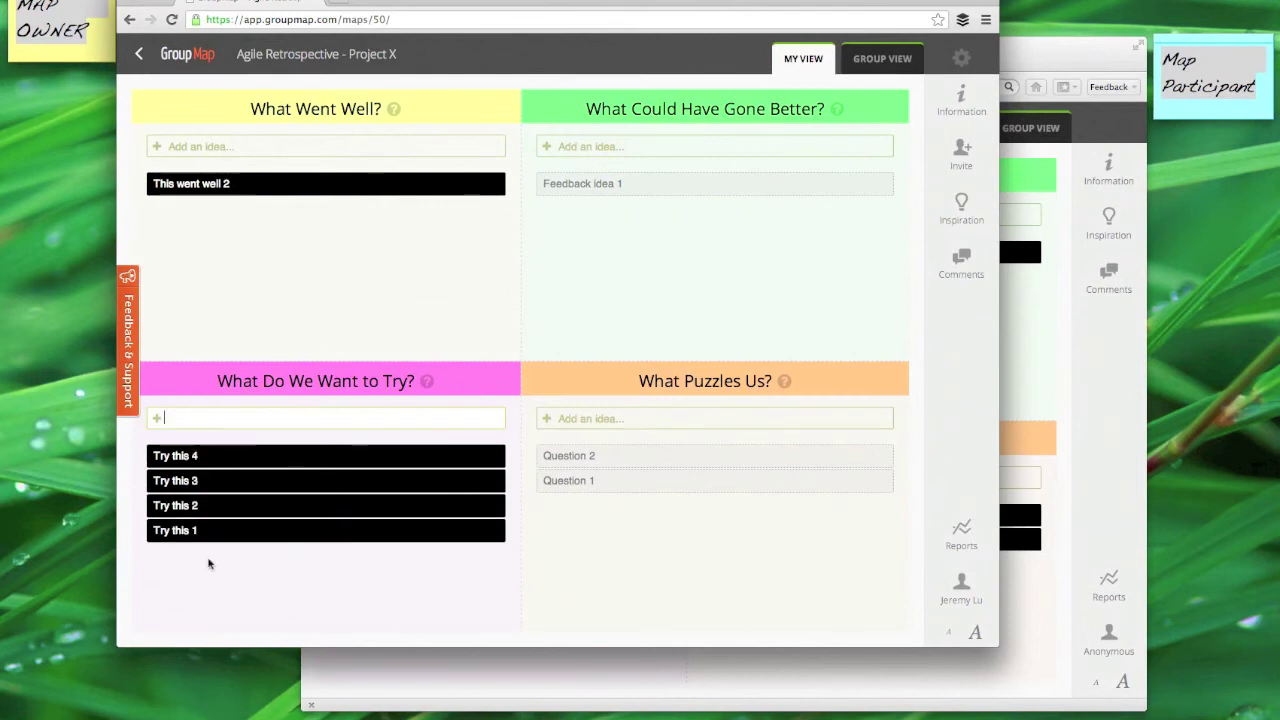
Step: As the participant, remove the Try this 4 idea
click(405, 664)
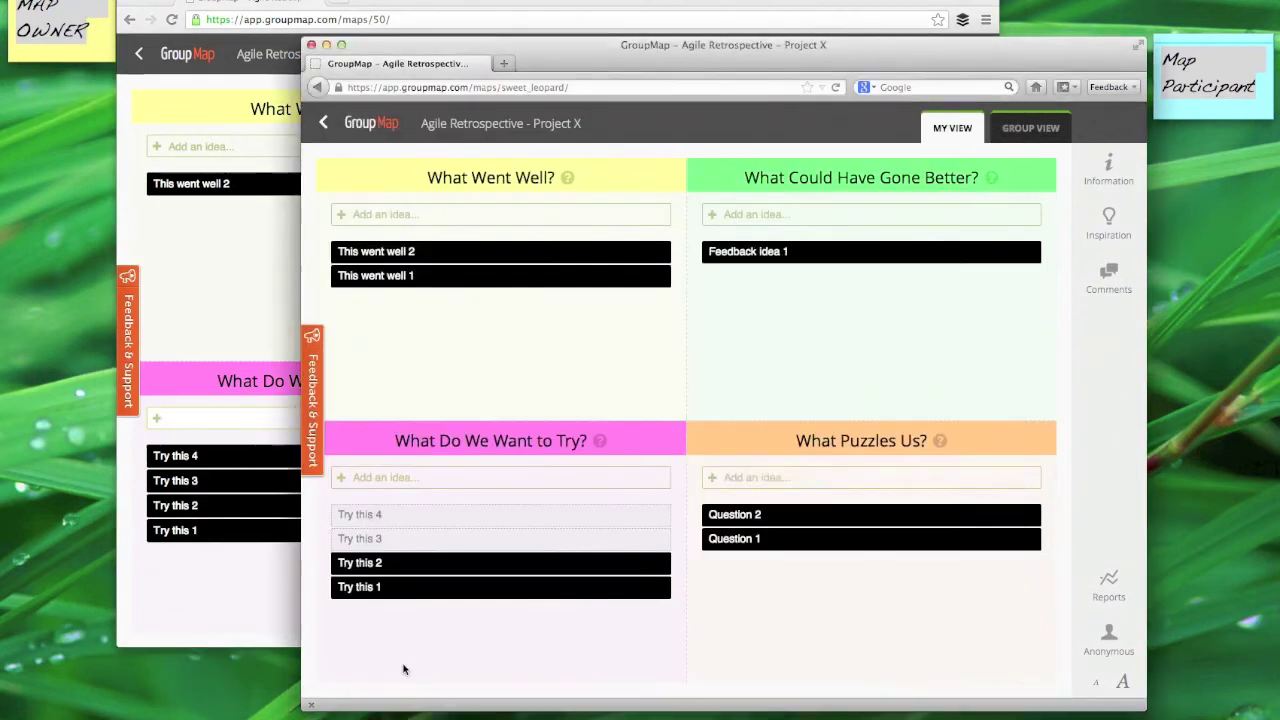
click(419, 545)
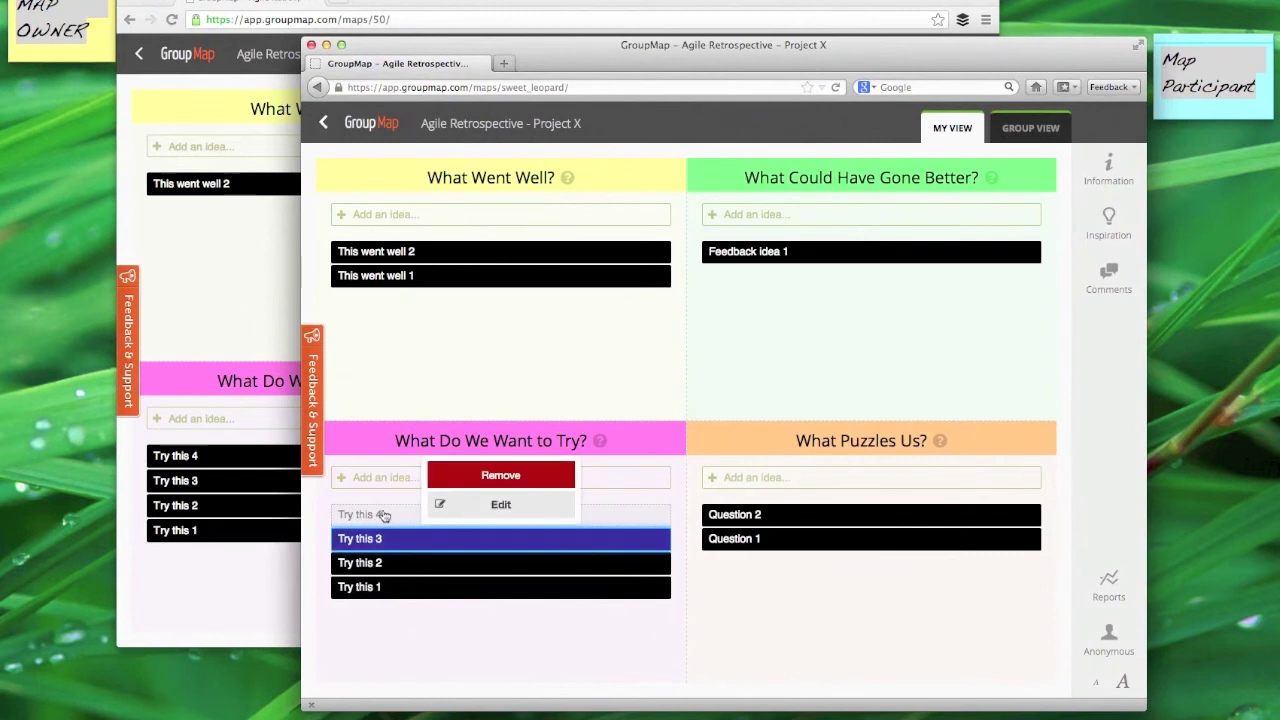
click(383, 515)
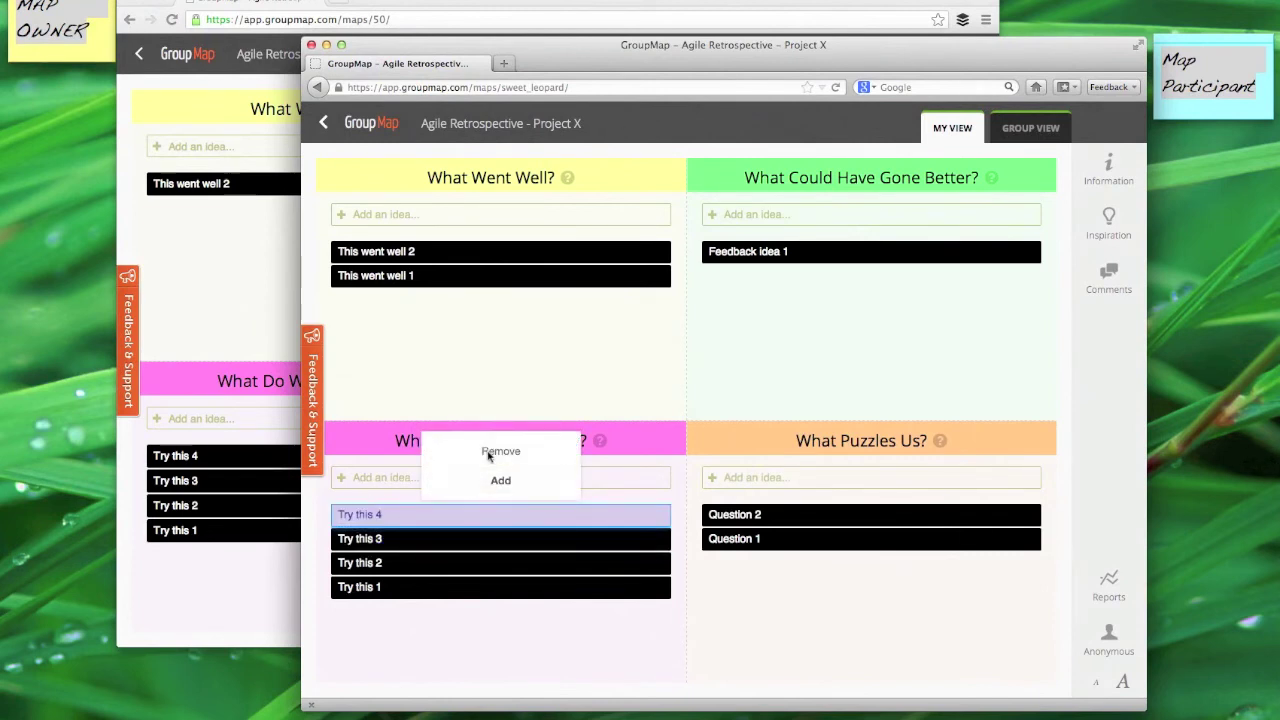
click(500, 452)
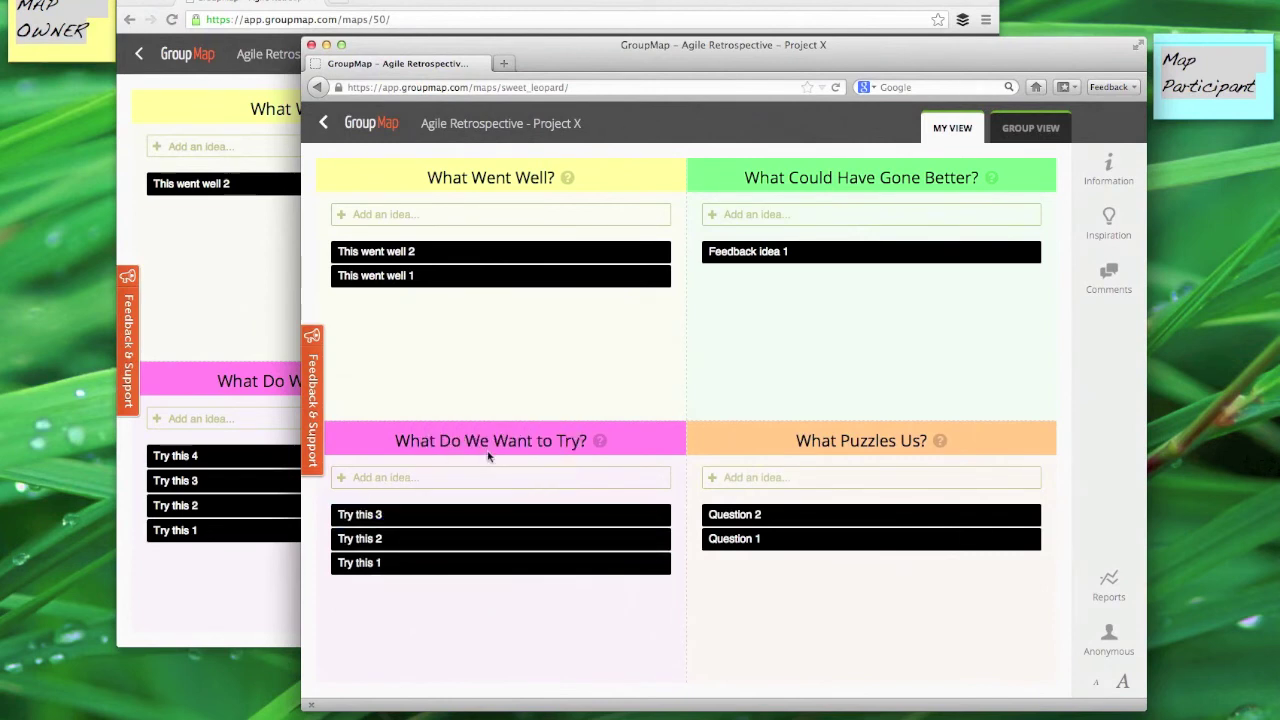
Step: Post the participant's comment 'This one is cool.' on Try this 3
click(1113, 283)
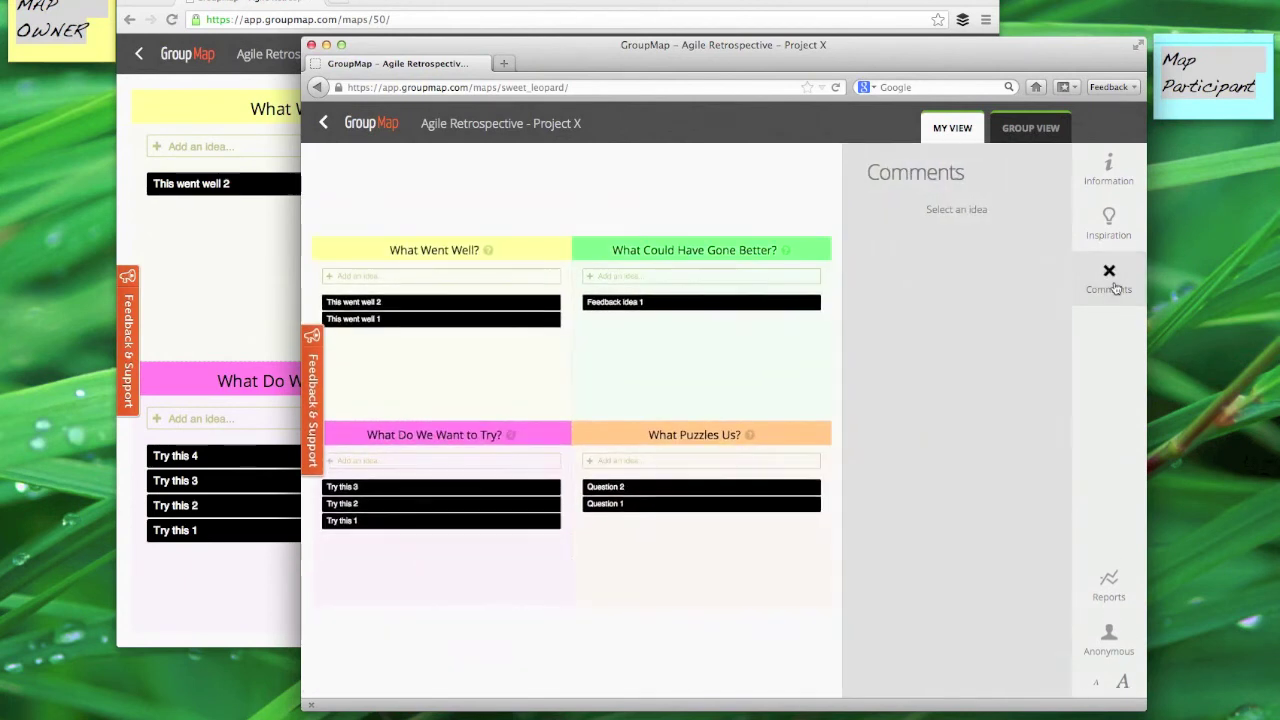
click(480, 489)
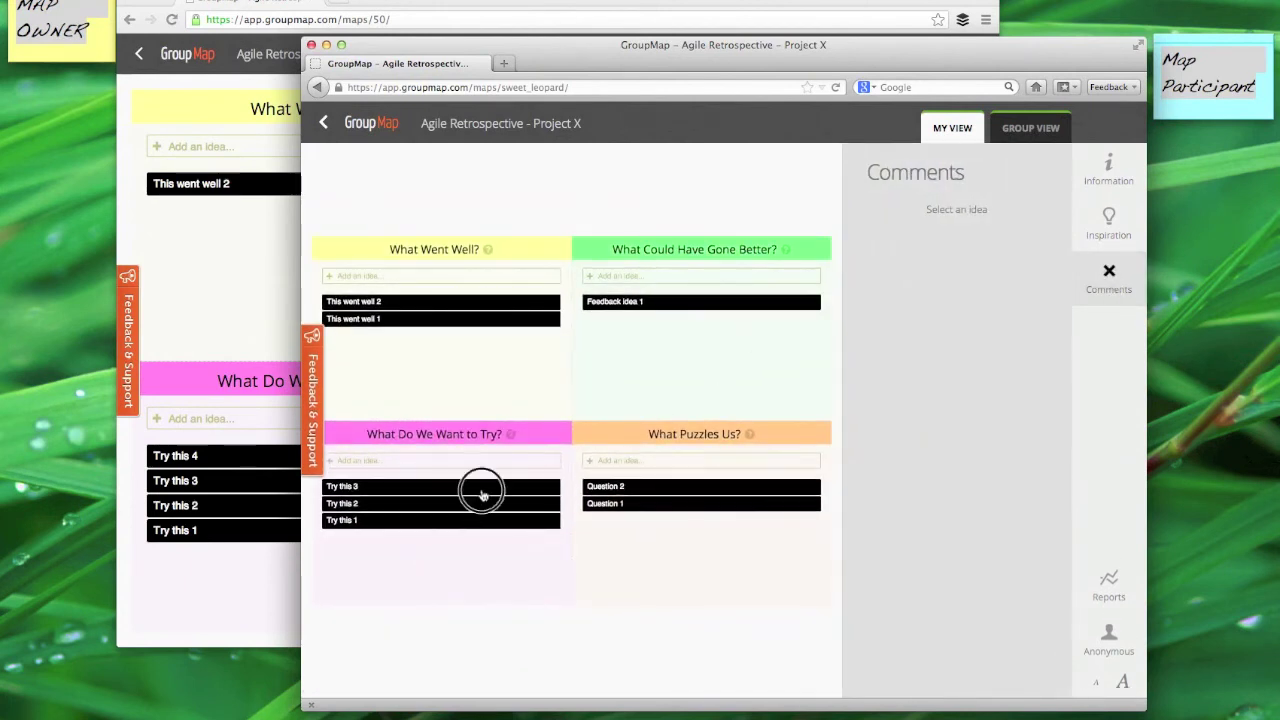
click(889, 282)
text(This one is)
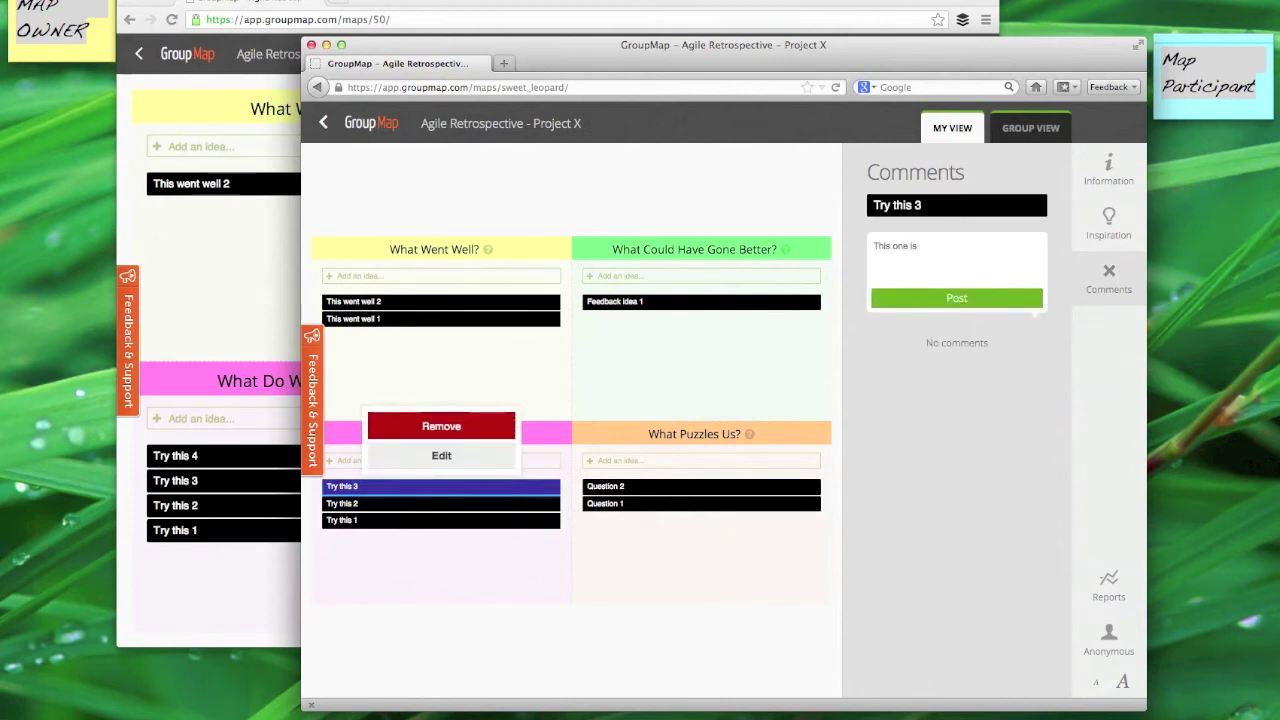
text( cool.)
click(989, 300)
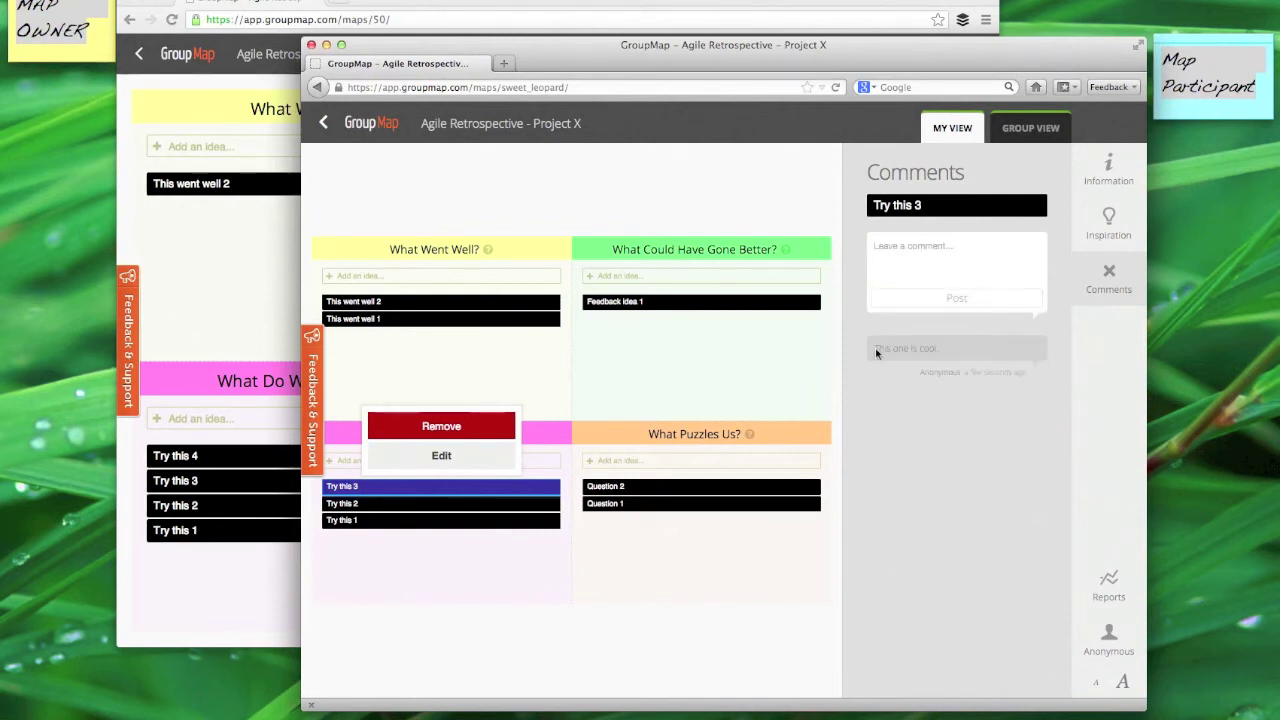
click(229, 600)
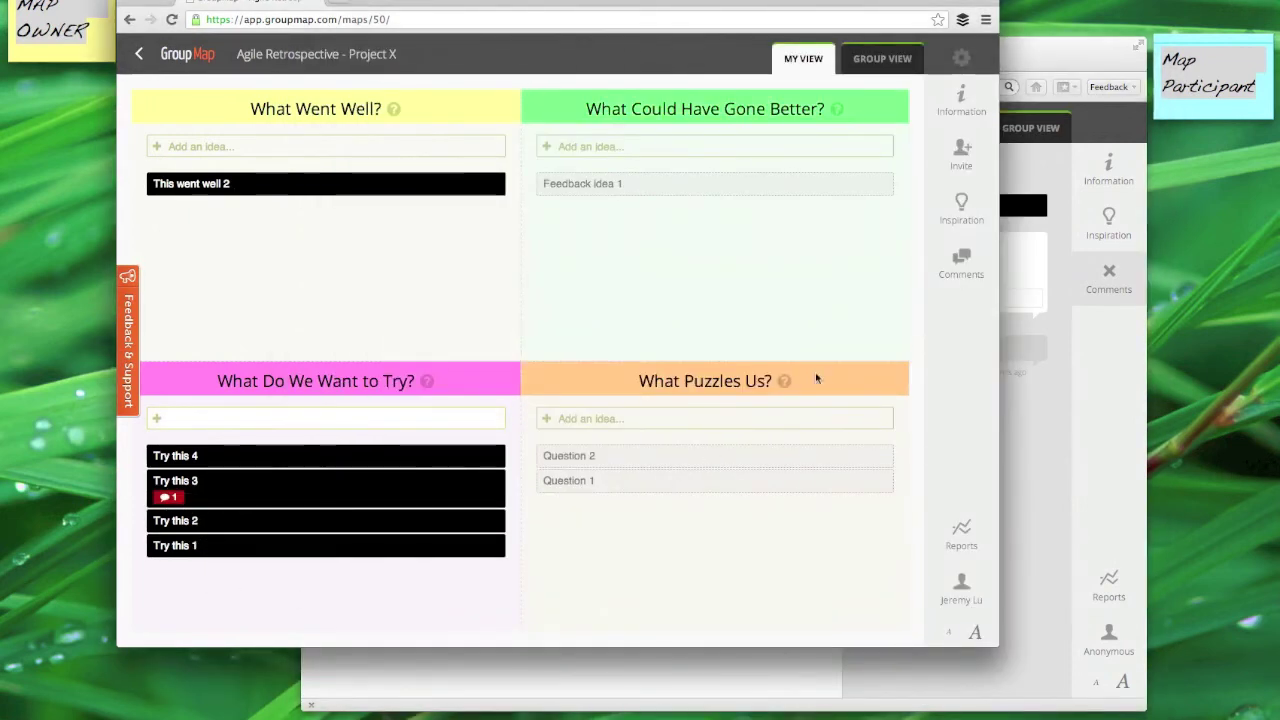
Step: As the owner, comment on Try this 3 proposing a talk with a colleague to execute it
click(961, 262)
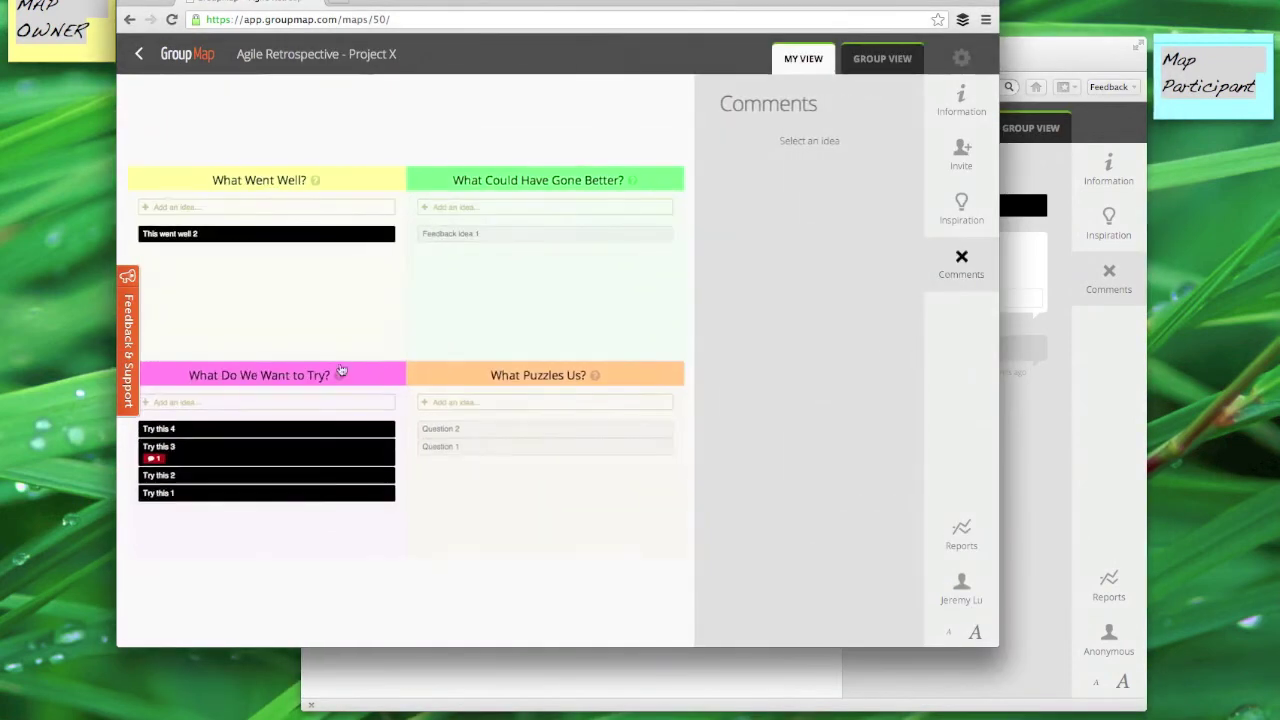
click(190, 450)
click(808, 194)
text(L)
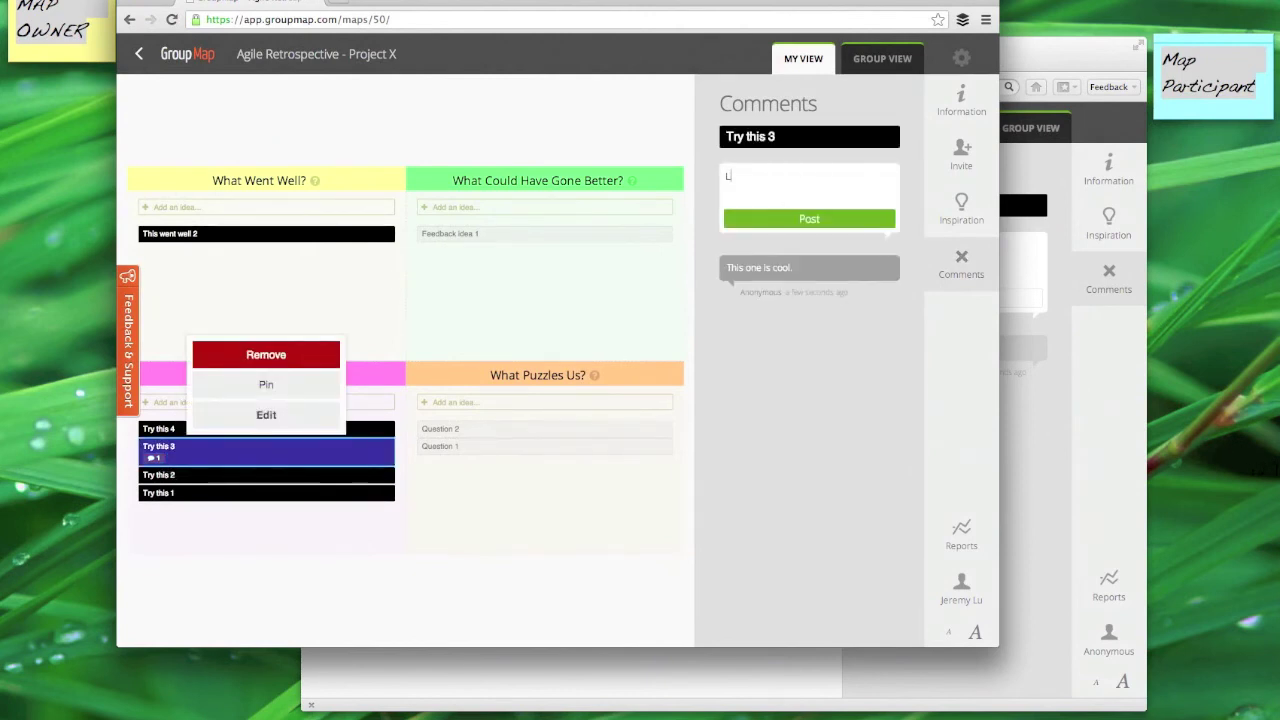
text(et's talk to John about this to execute.)
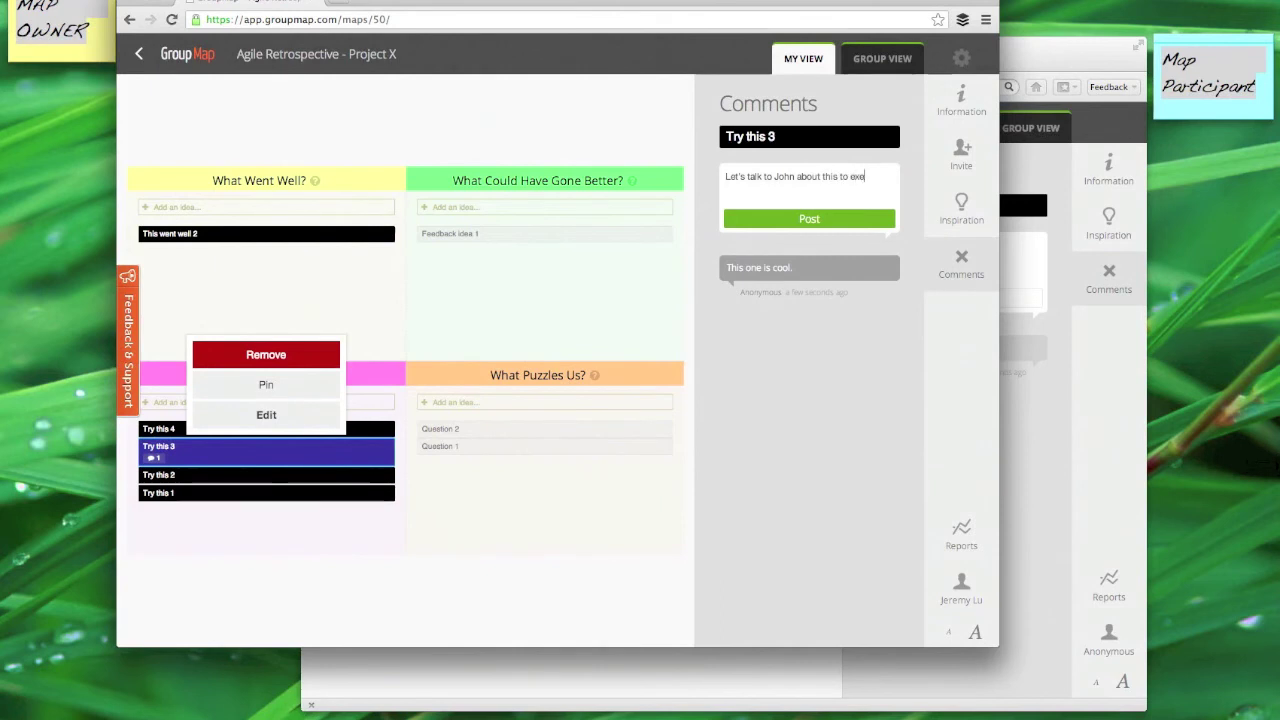
click(851, 219)
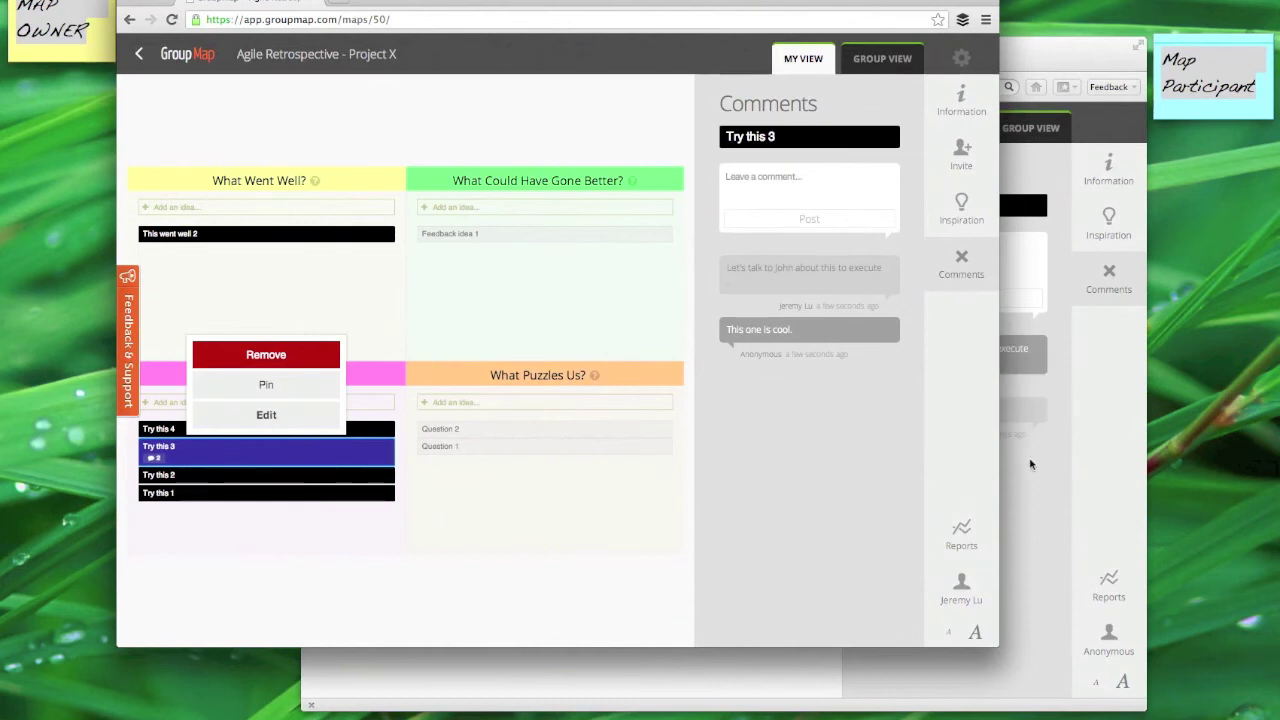
Step: In the group view's Dot Voting, give Try this 3 three votes and This went well 1 two
click(906, 66)
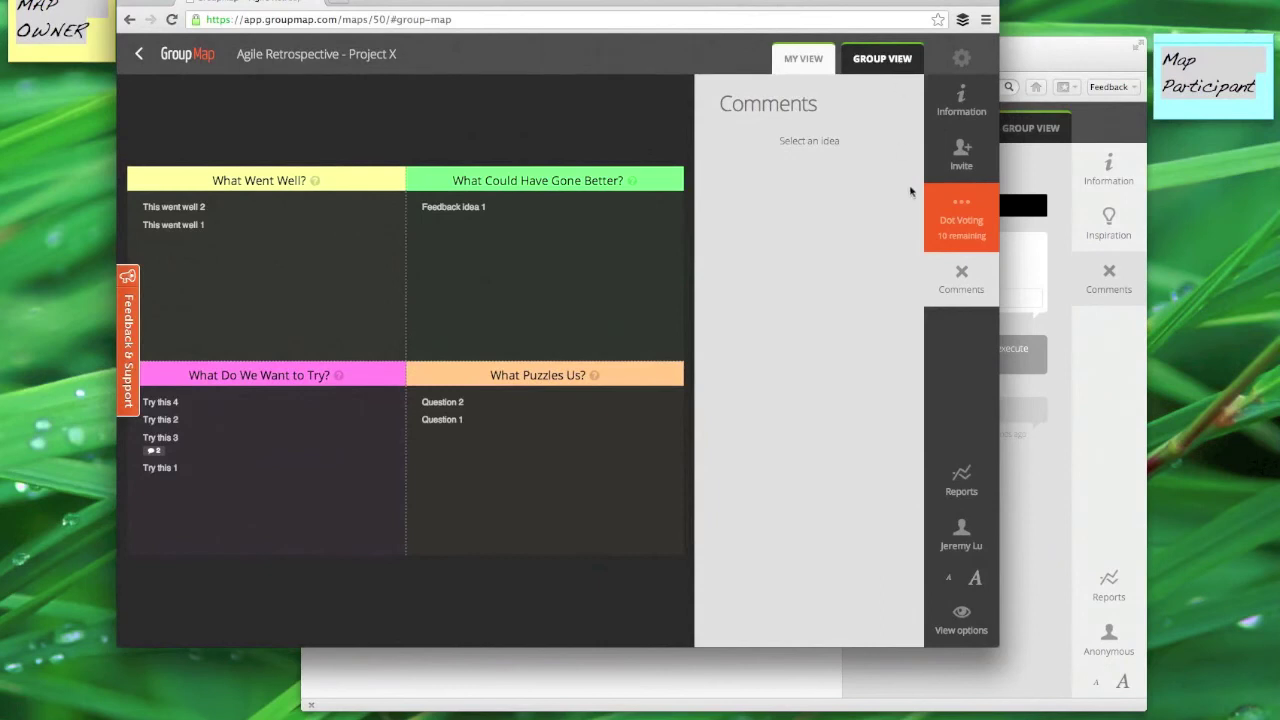
click(968, 226)
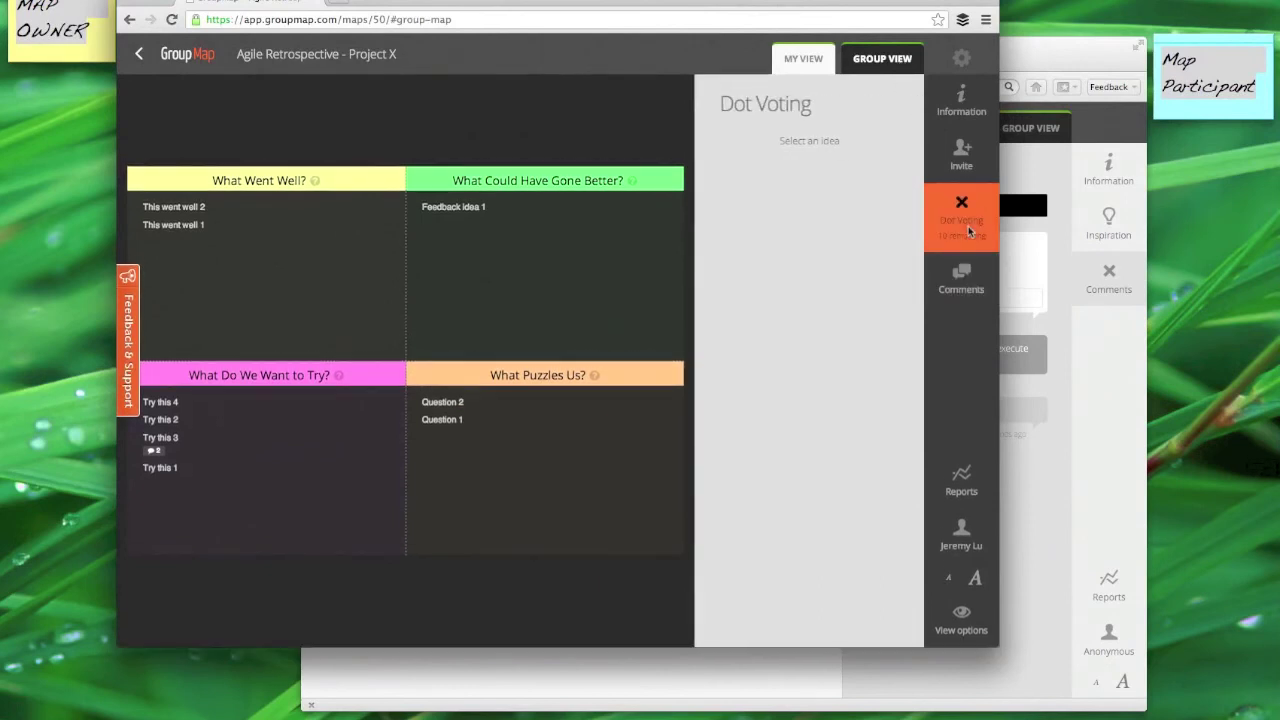
click(168, 440)
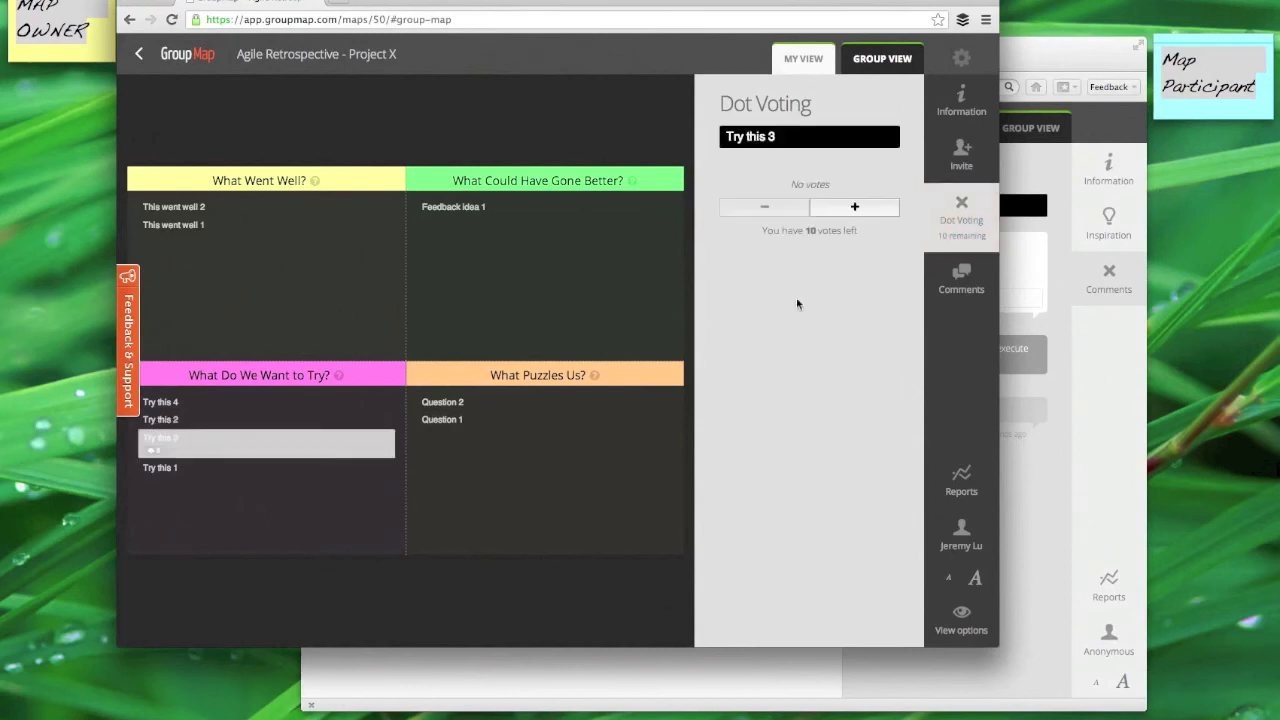
click(854, 207)
click(856, 214)
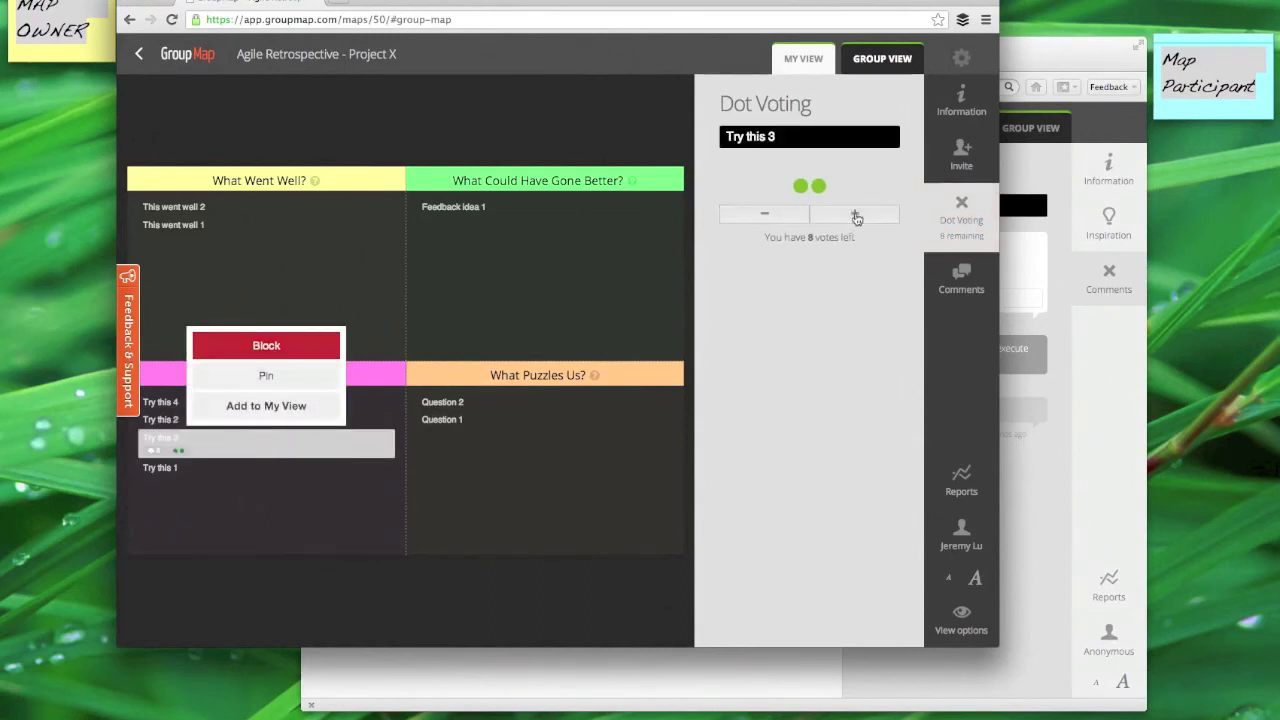
click(854, 213)
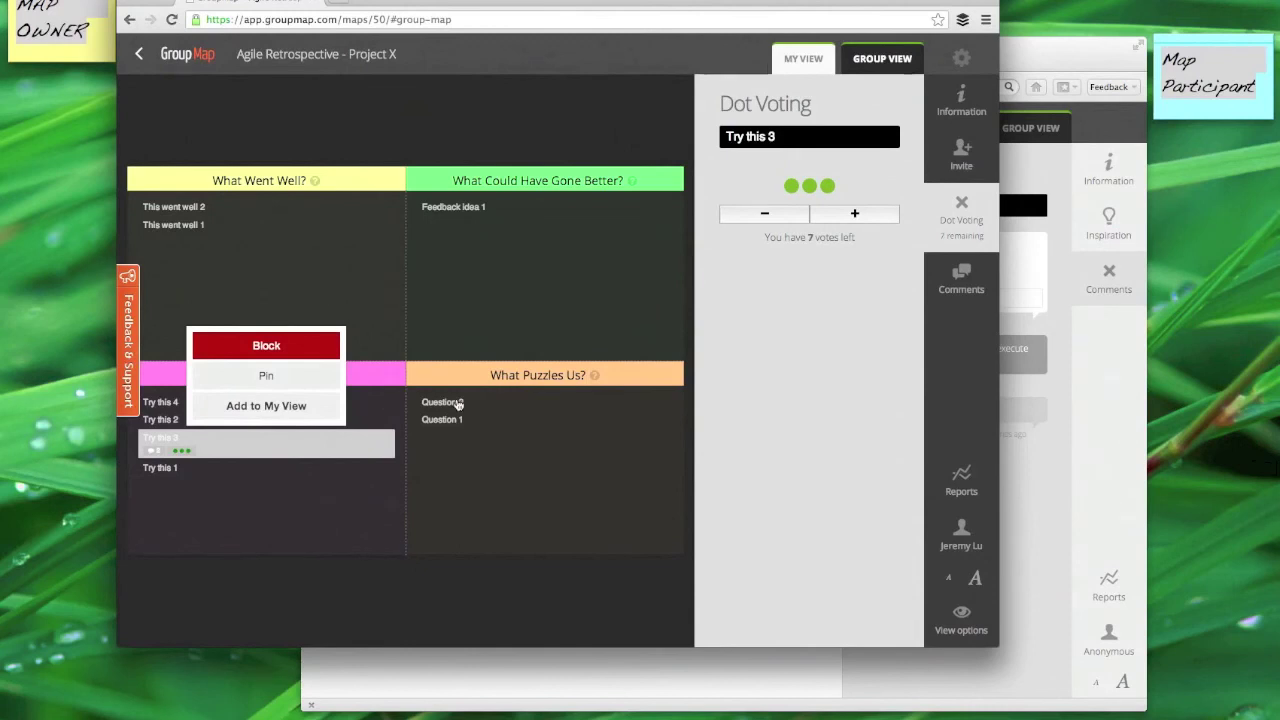
click(195, 224)
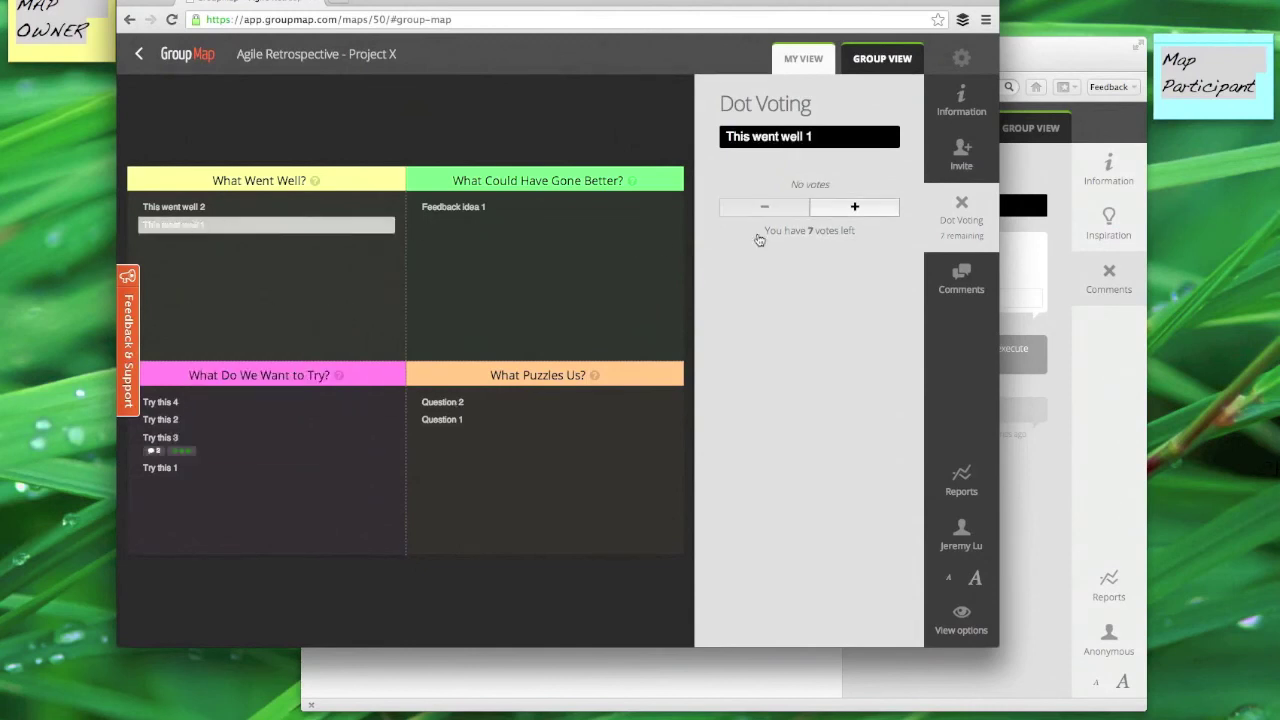
click(845, 208)
click(845, 208)
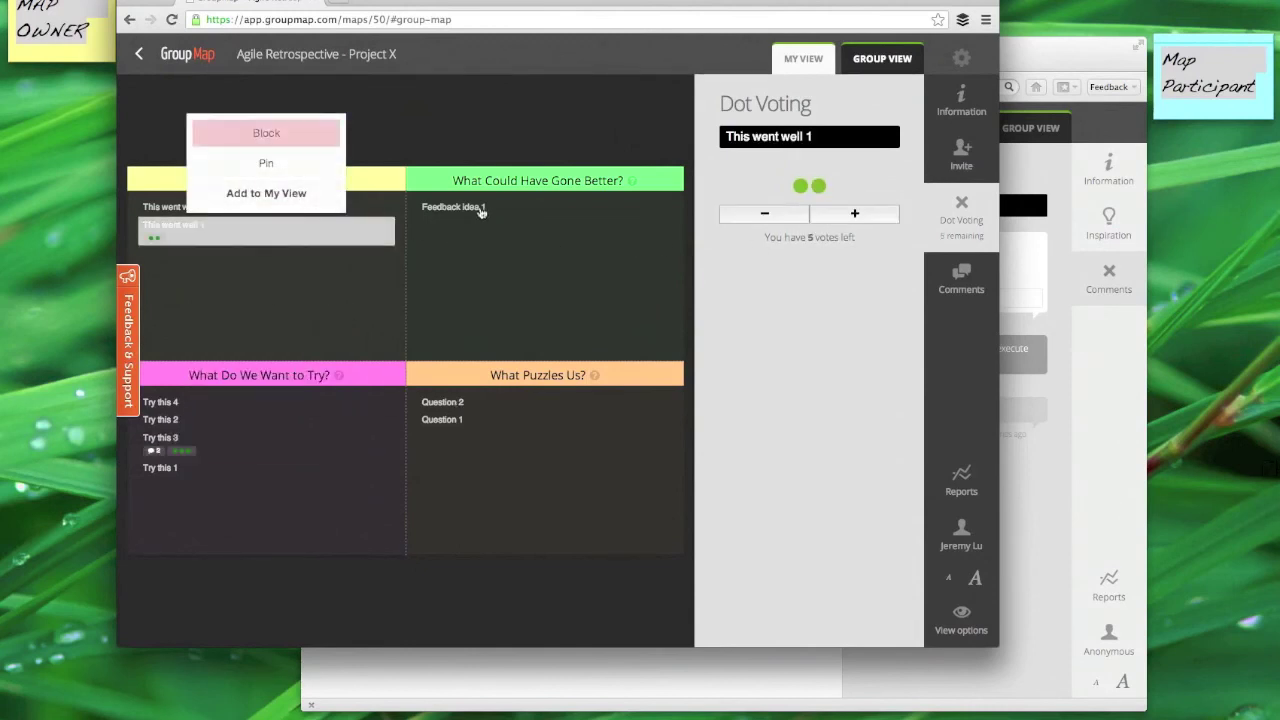
Step: Spend the remaining votes: one on Feedback idea 1, two each on Try this 4 and Question 2
click(473, 208)
click(857, 208)
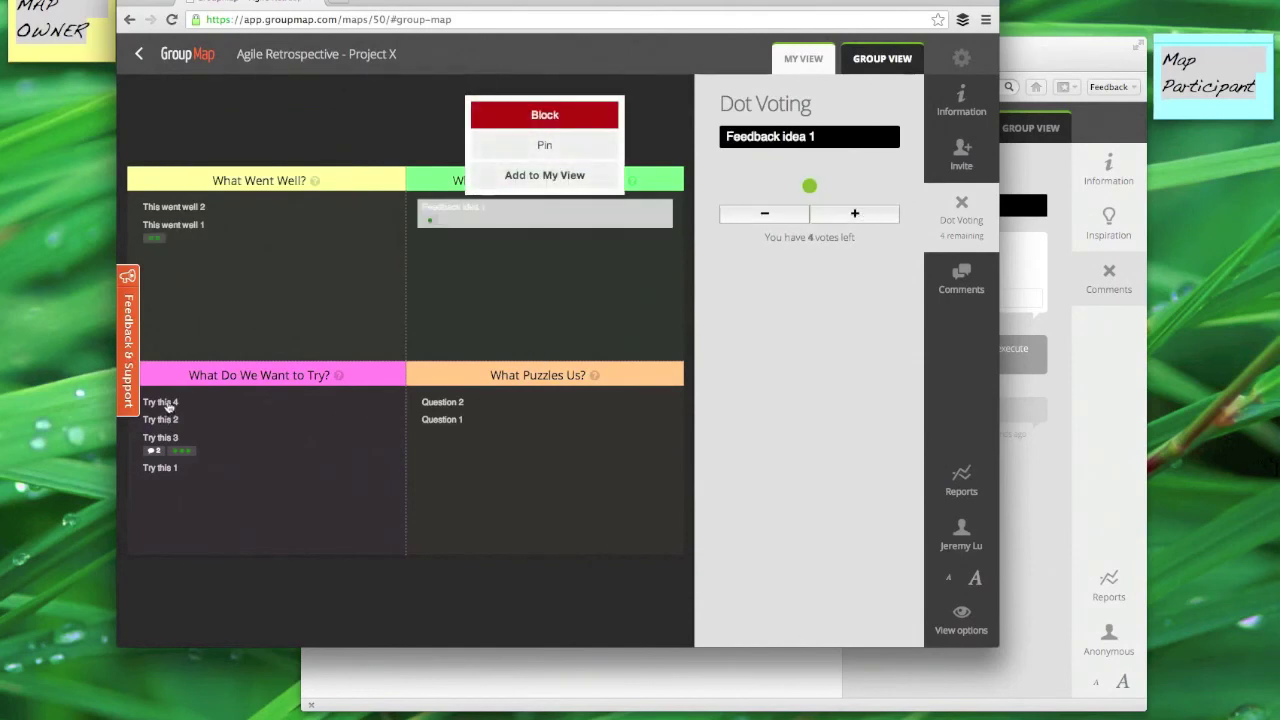
click(165, 403)
click(866, 210)
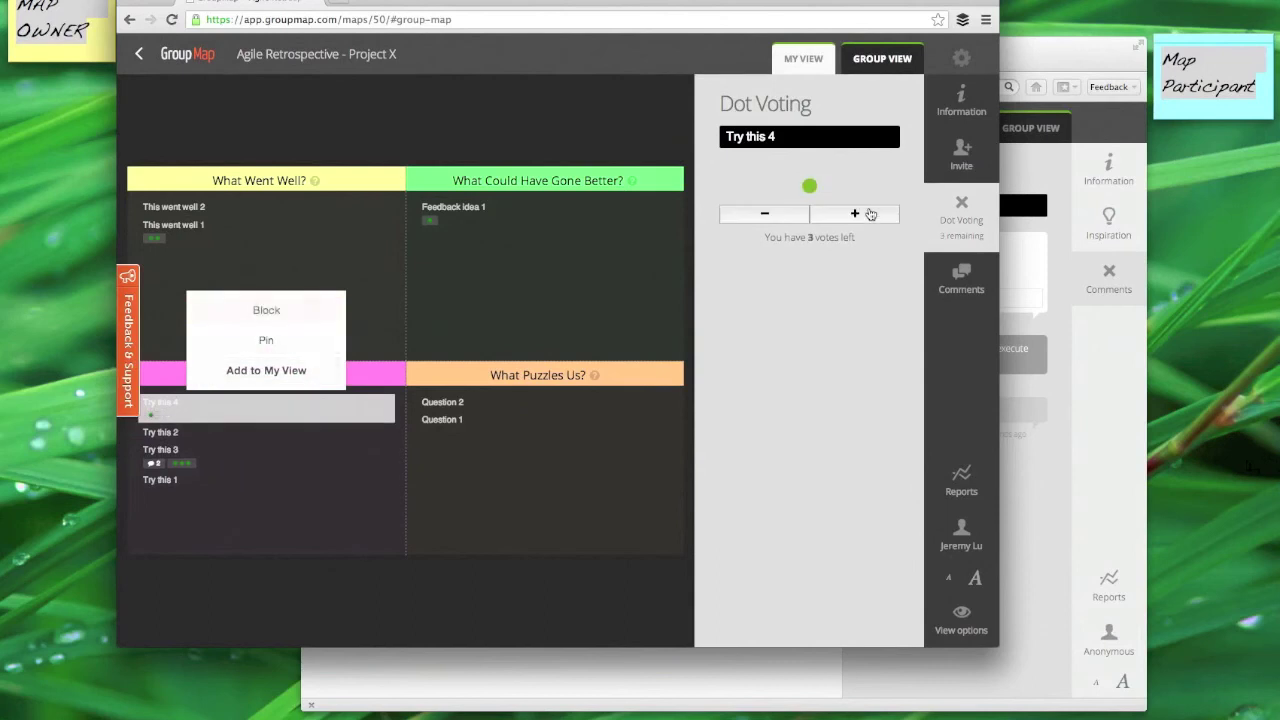
click(870, 214)
click(525, 402)
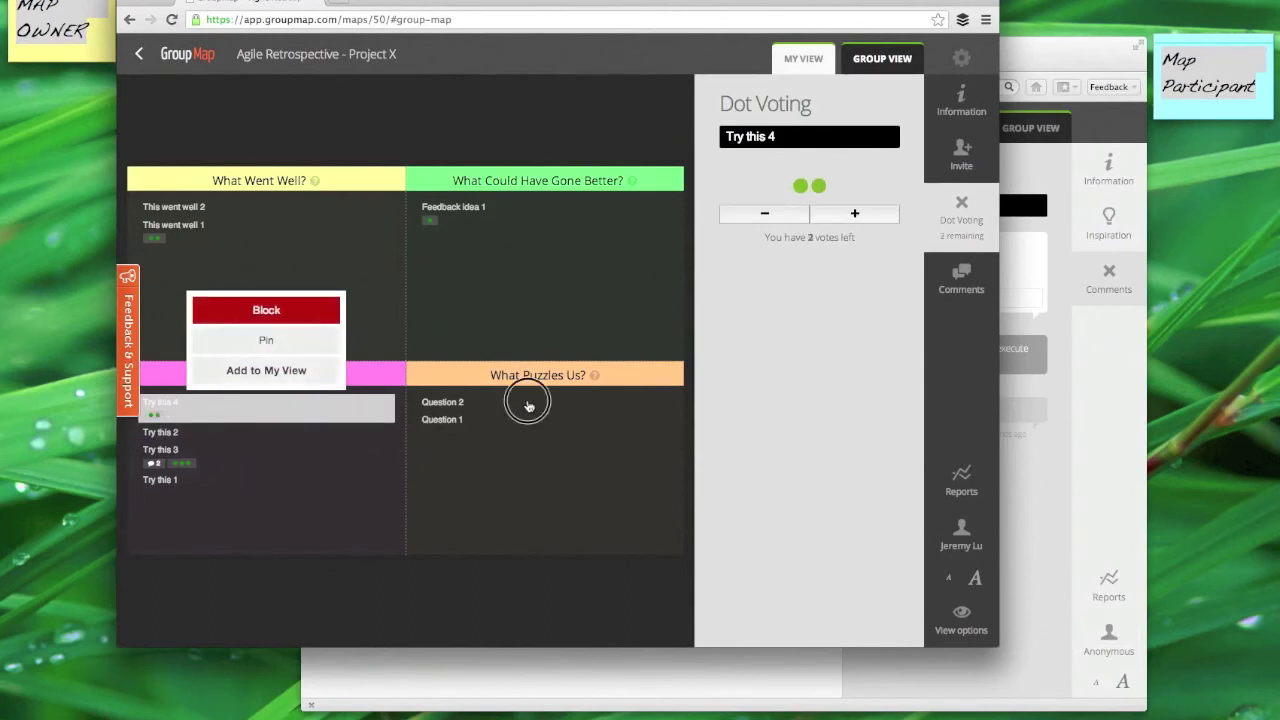
click(857, 207)
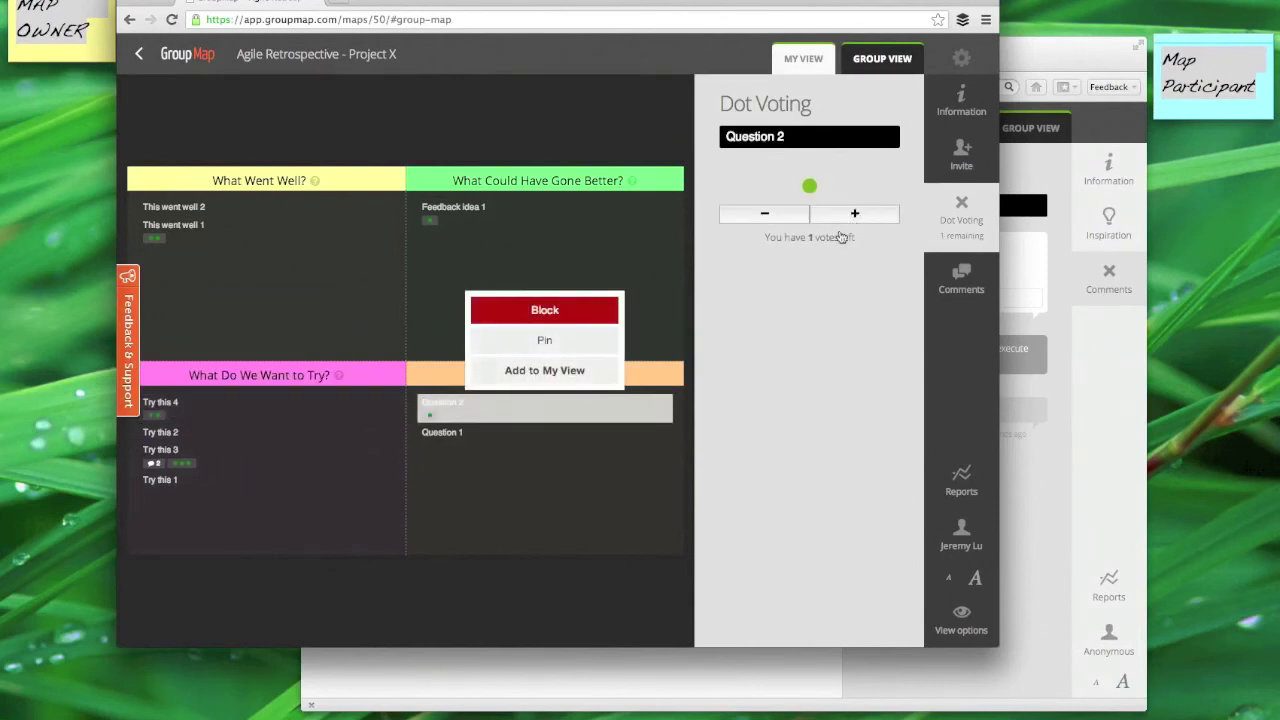
click(866, 214)
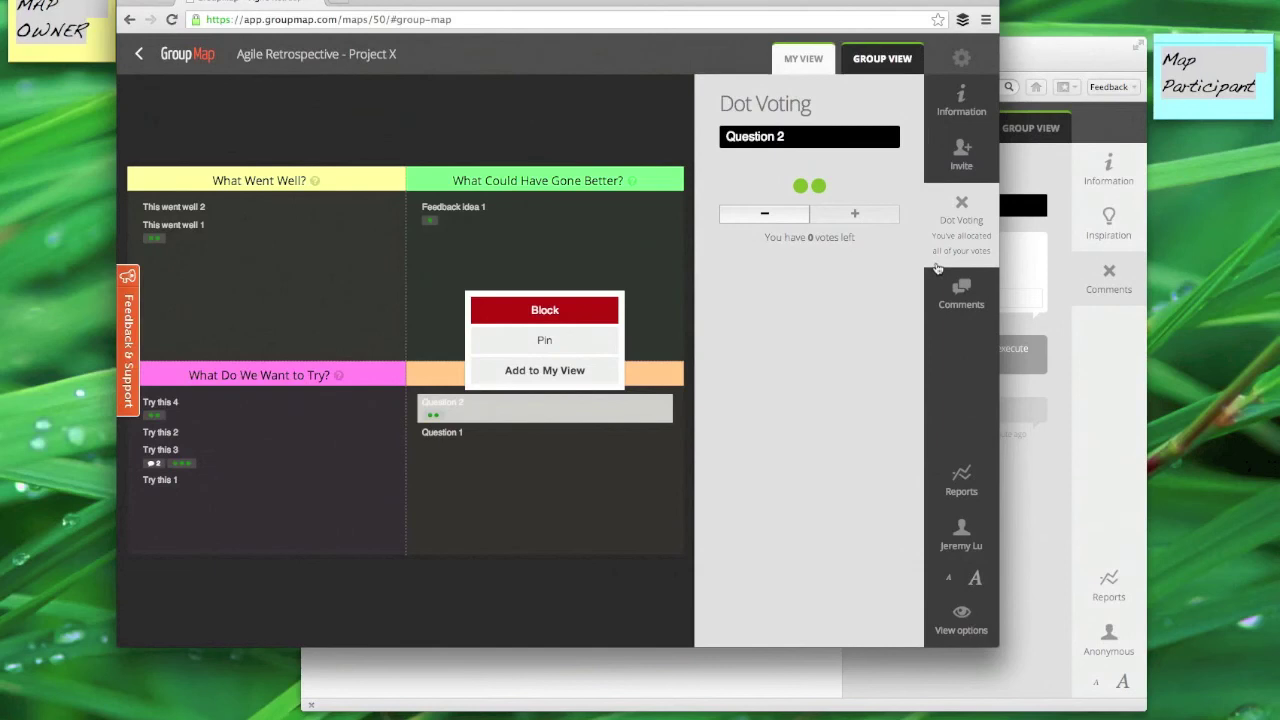
Step: In the participant's group view, start dot voting and give Try this 3 three votes
click(1094, 372)
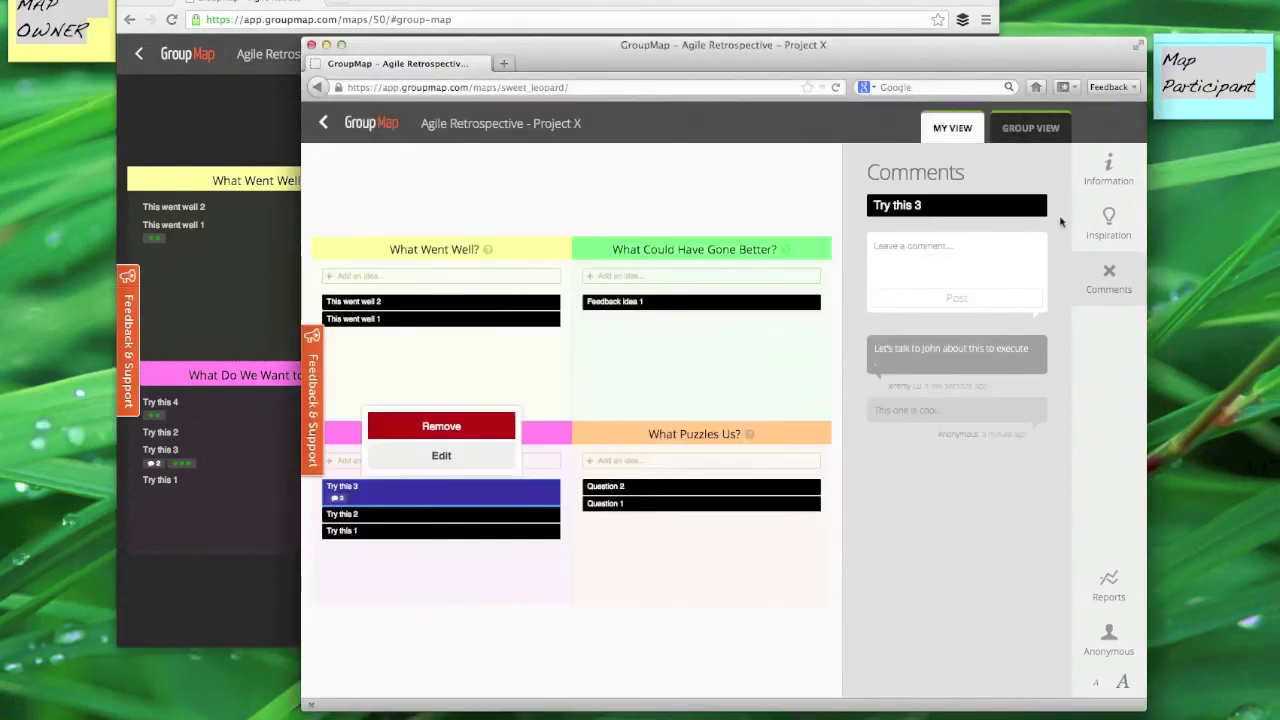
click(1033, 133)
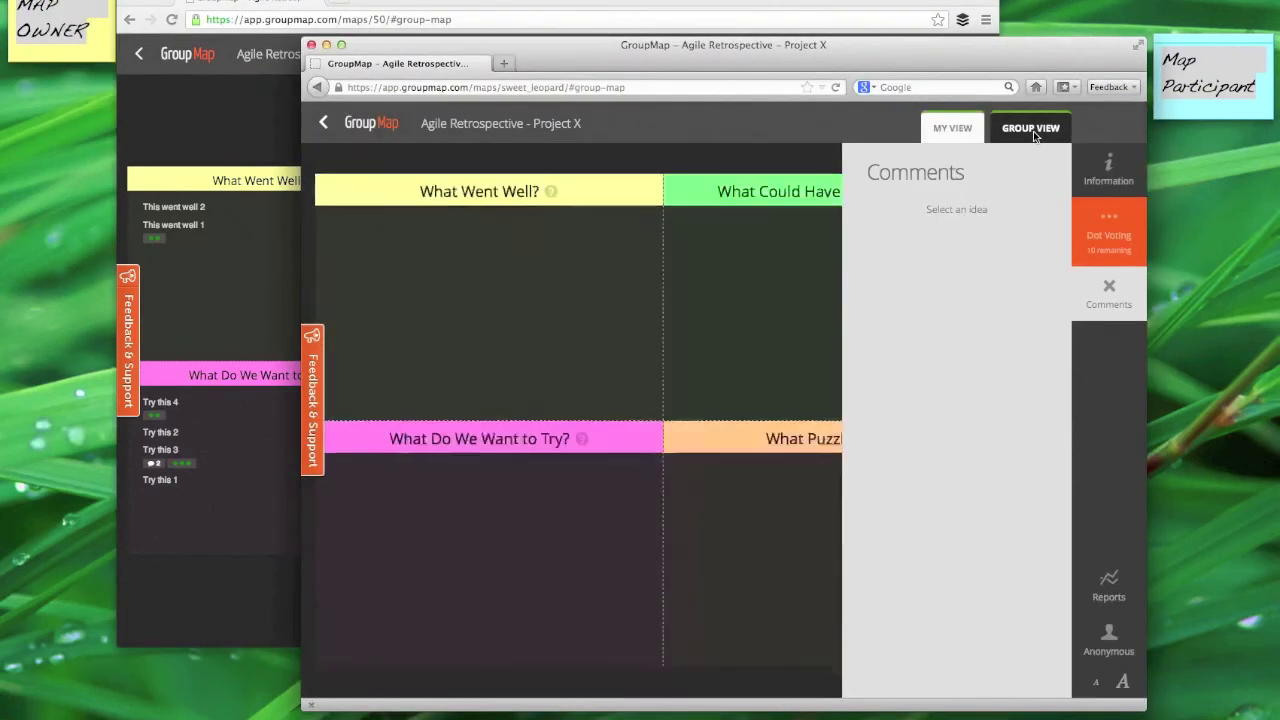
click(1085, 220)
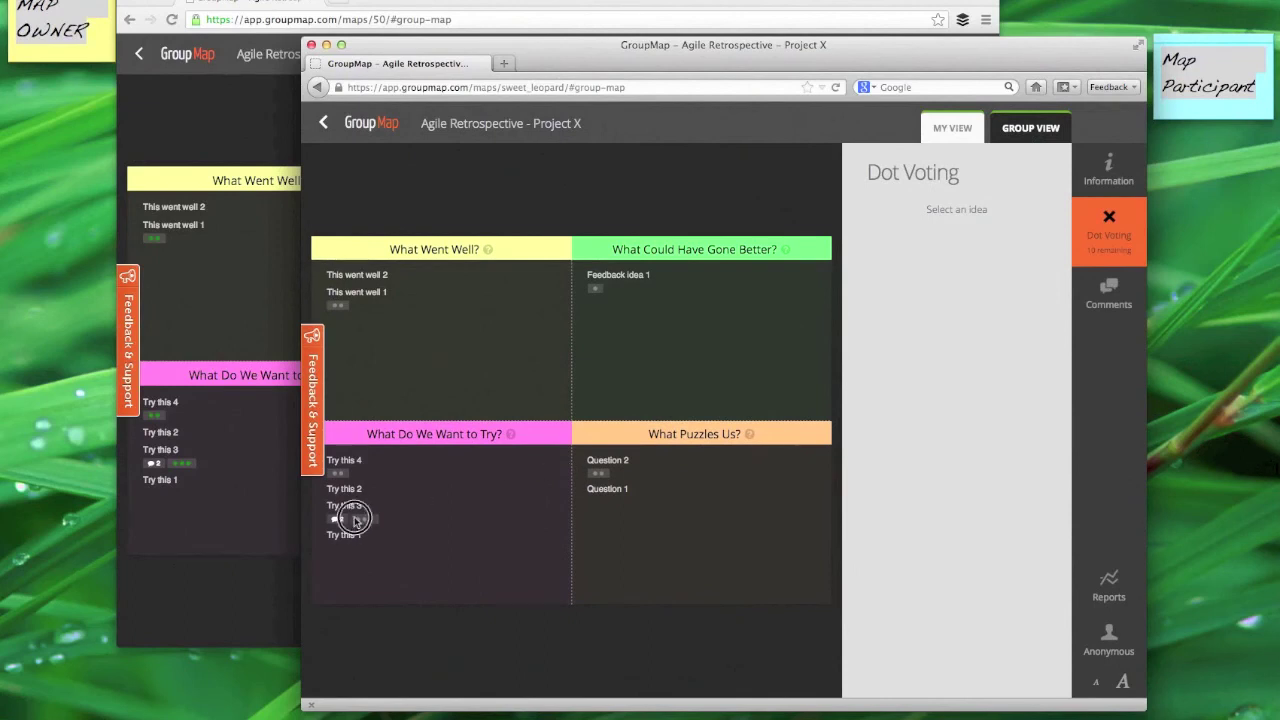
click(350, 512)
click(1002, 282)
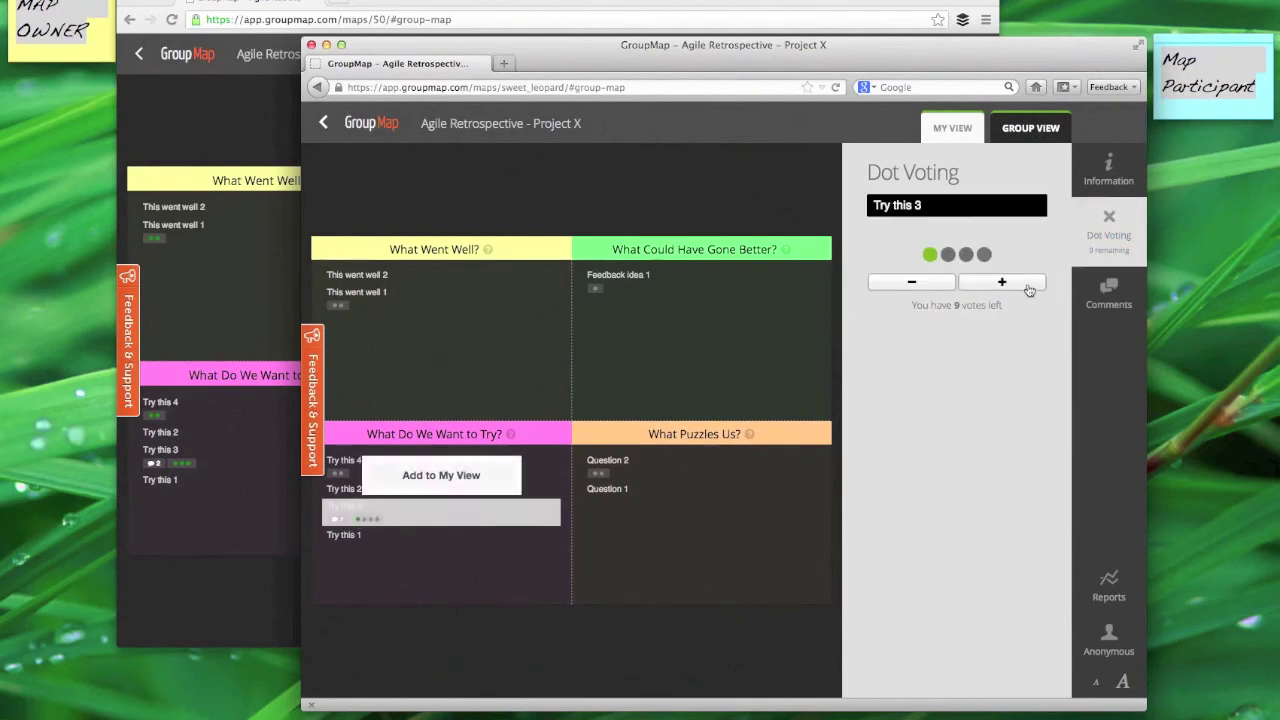
click(1002, 282)
click(1029, 288)
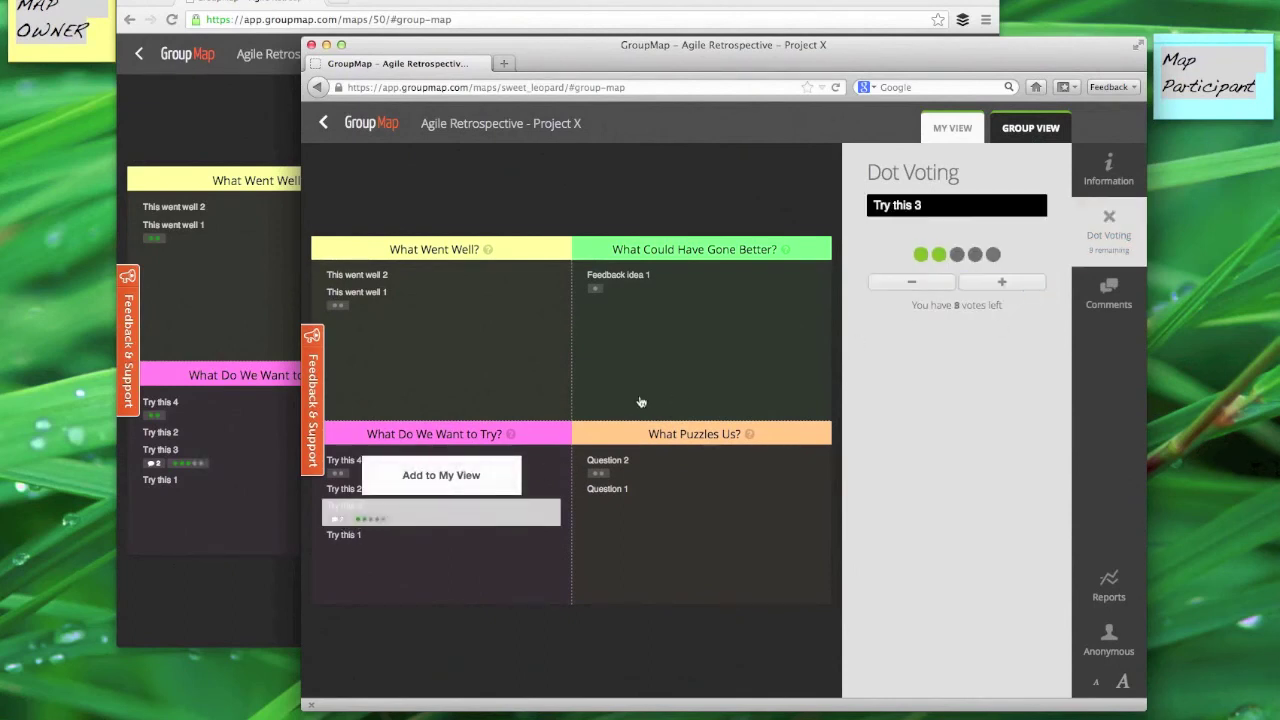
Step: Add two participant votes to This went well 1 and one to Feedback idea 1
click(393, 293)
click(975, 289)
click(975, 289)
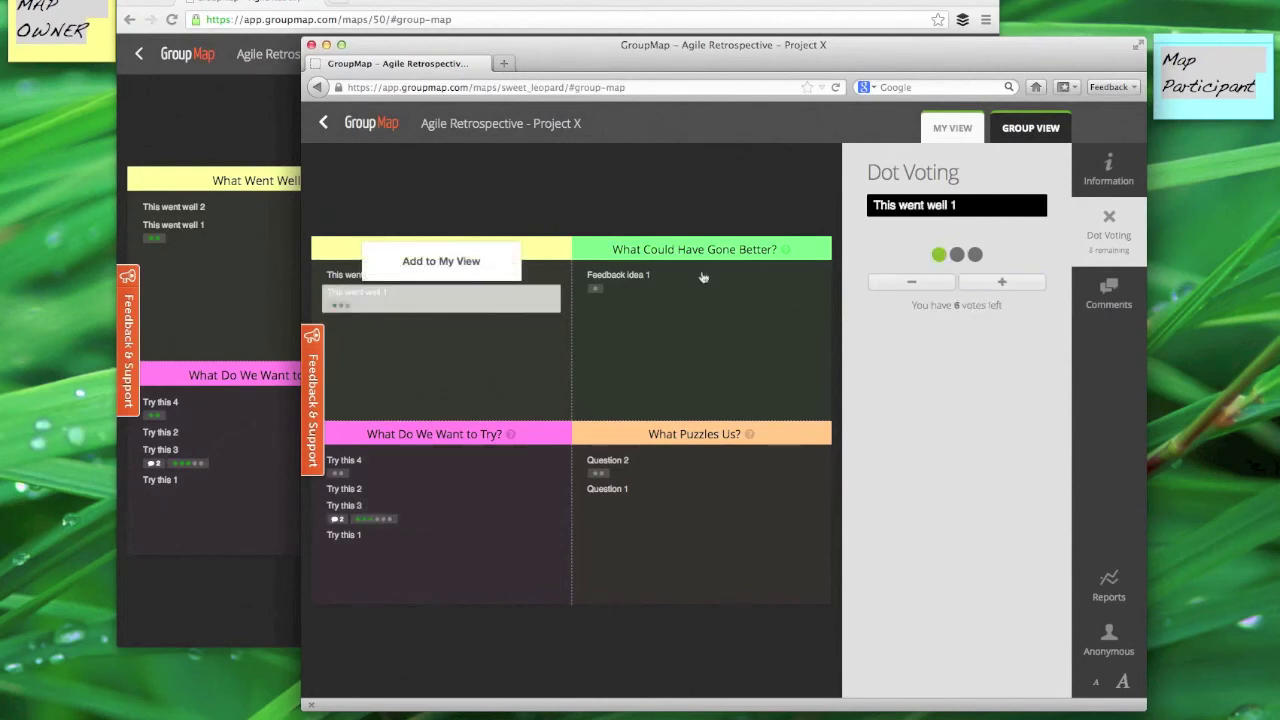
click(622, 277)
click(966, 290)
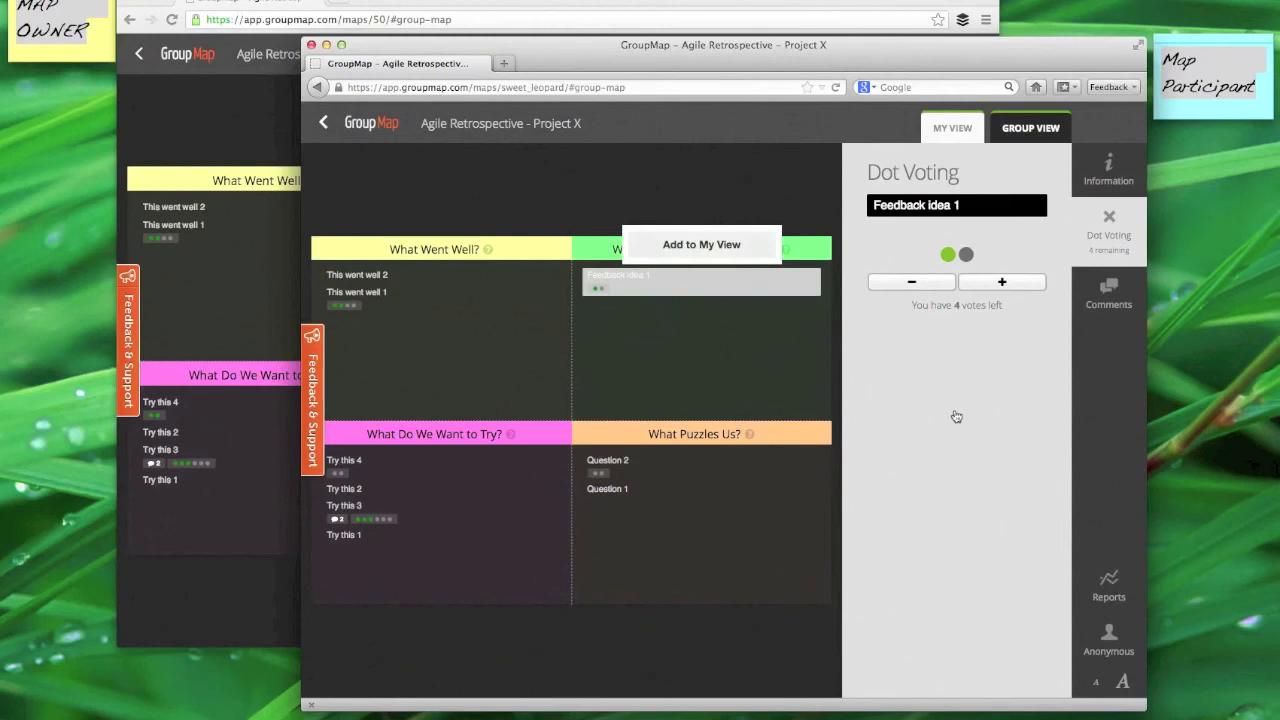
click(288, 604)
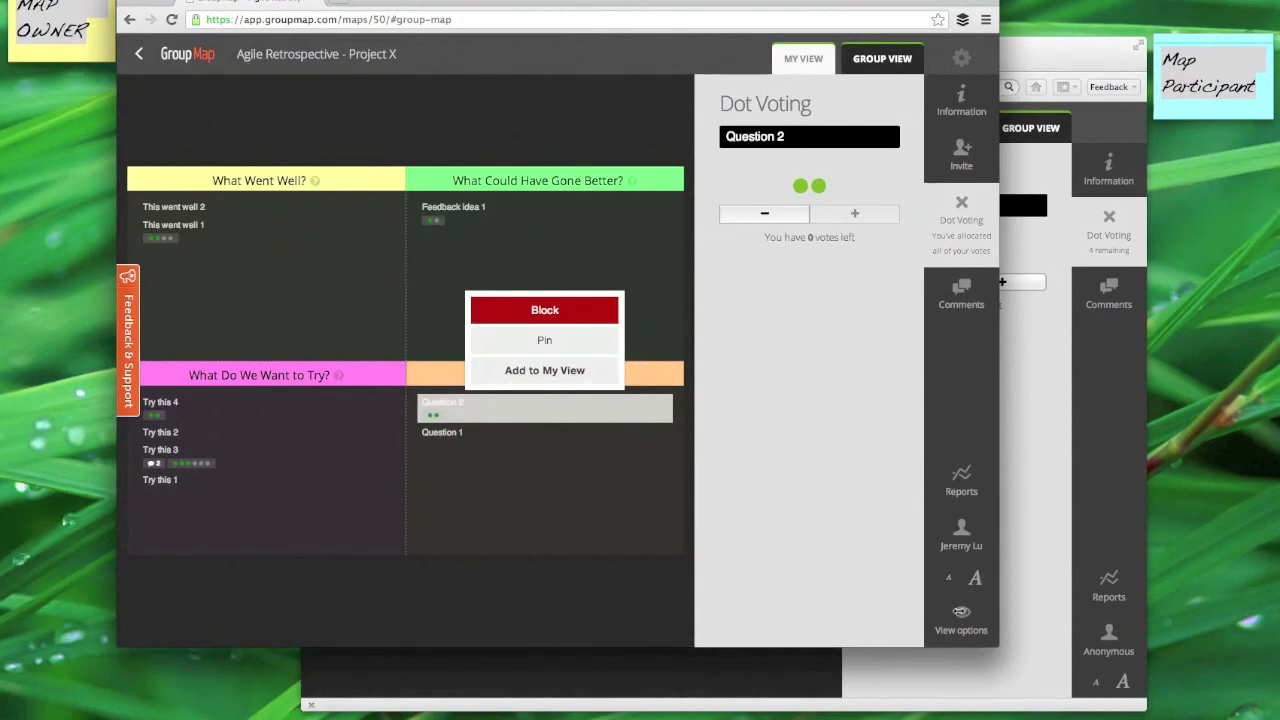
Step: Set the group view's View options to weight ideas by Votes and apply the change
click(960, 613)
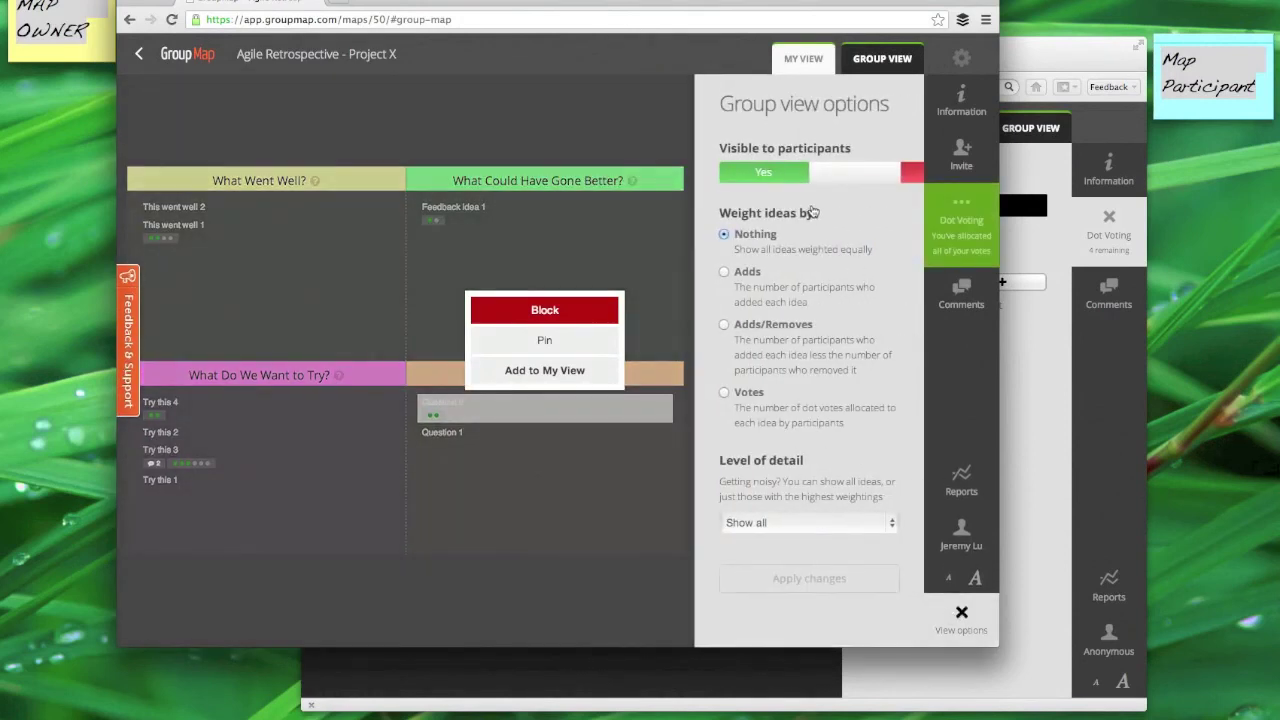
click(724, 393)
click(755, 576)
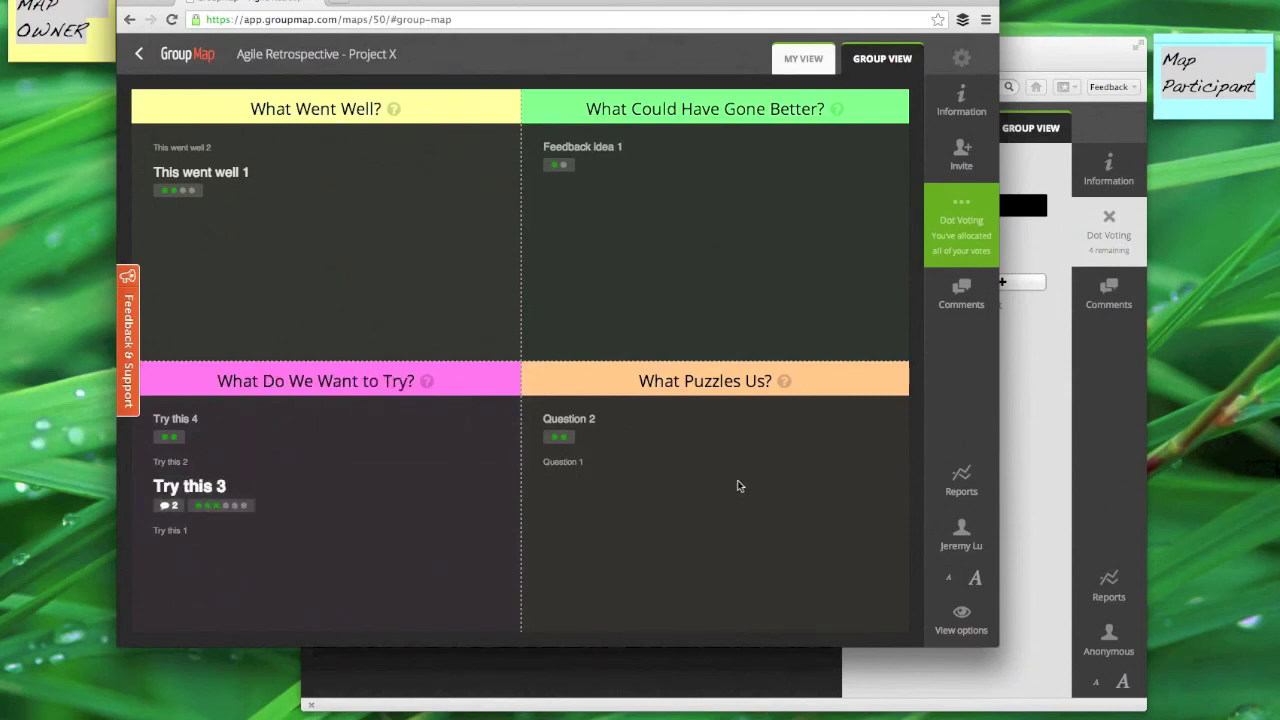
Step: Open the Group View Report and show the 2 comments under Try this 3
click(958, 483)
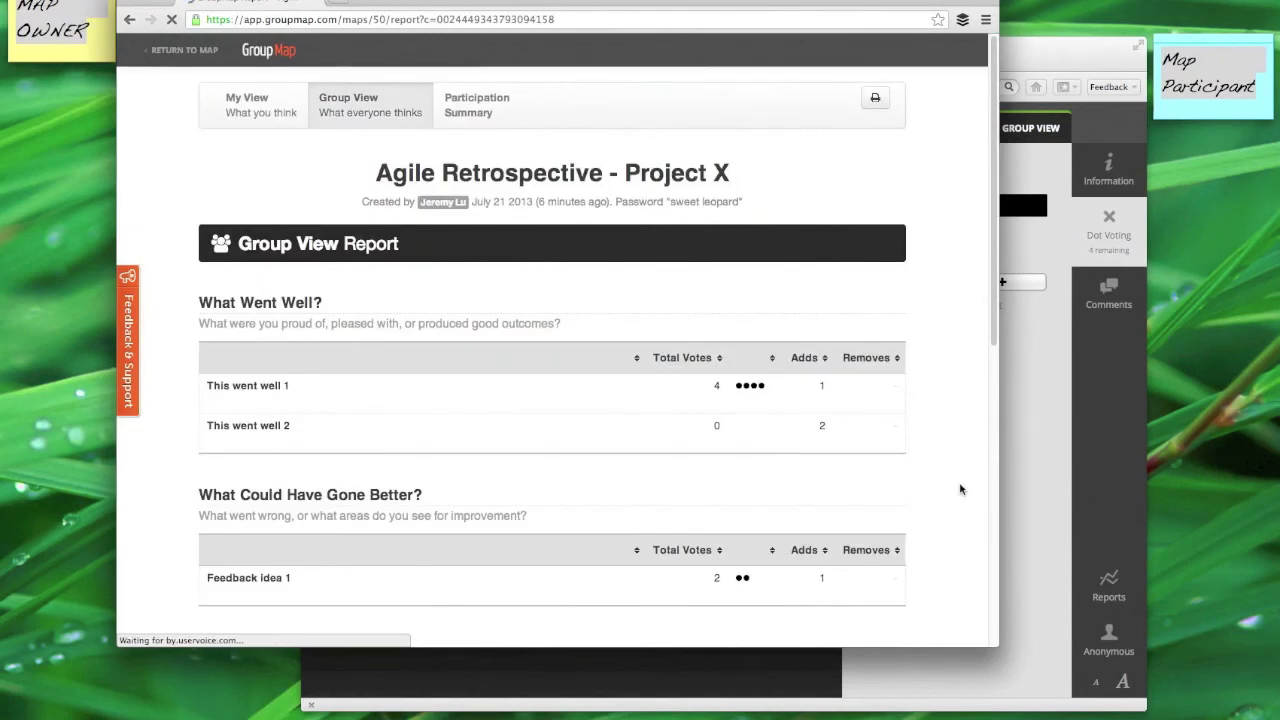
drag(991, 266, 980, 374)
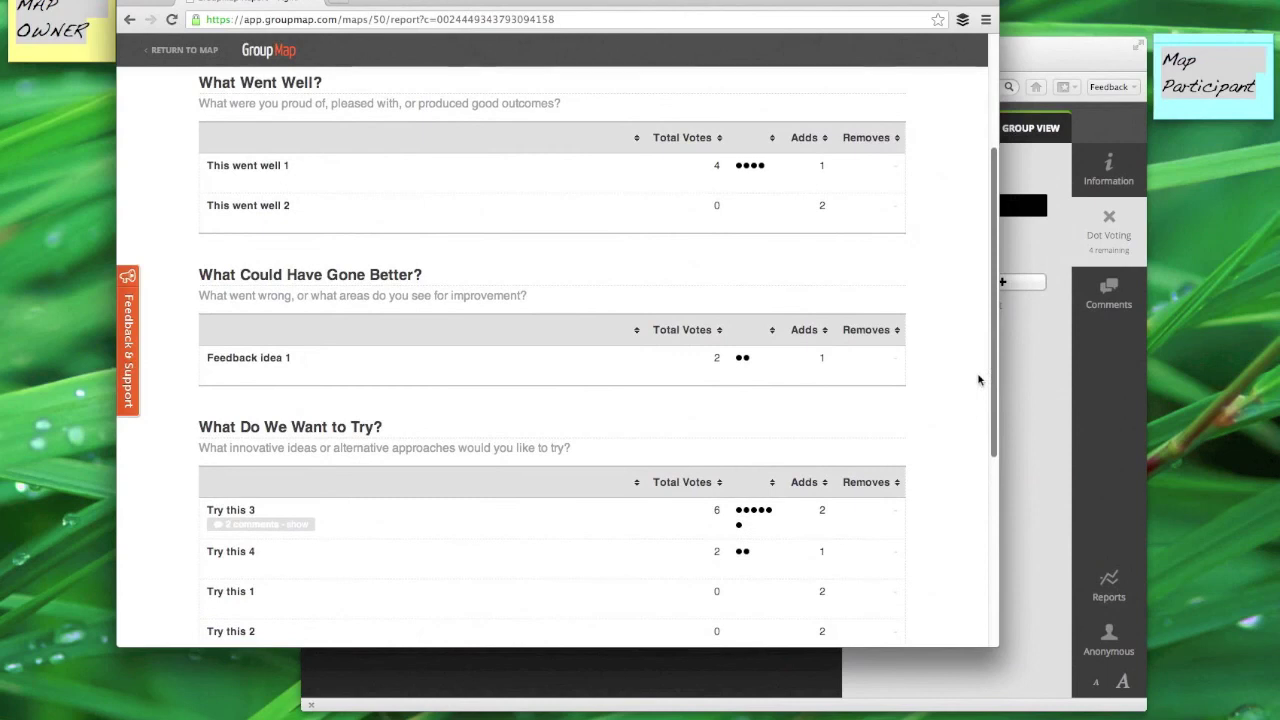
click(300, 524)
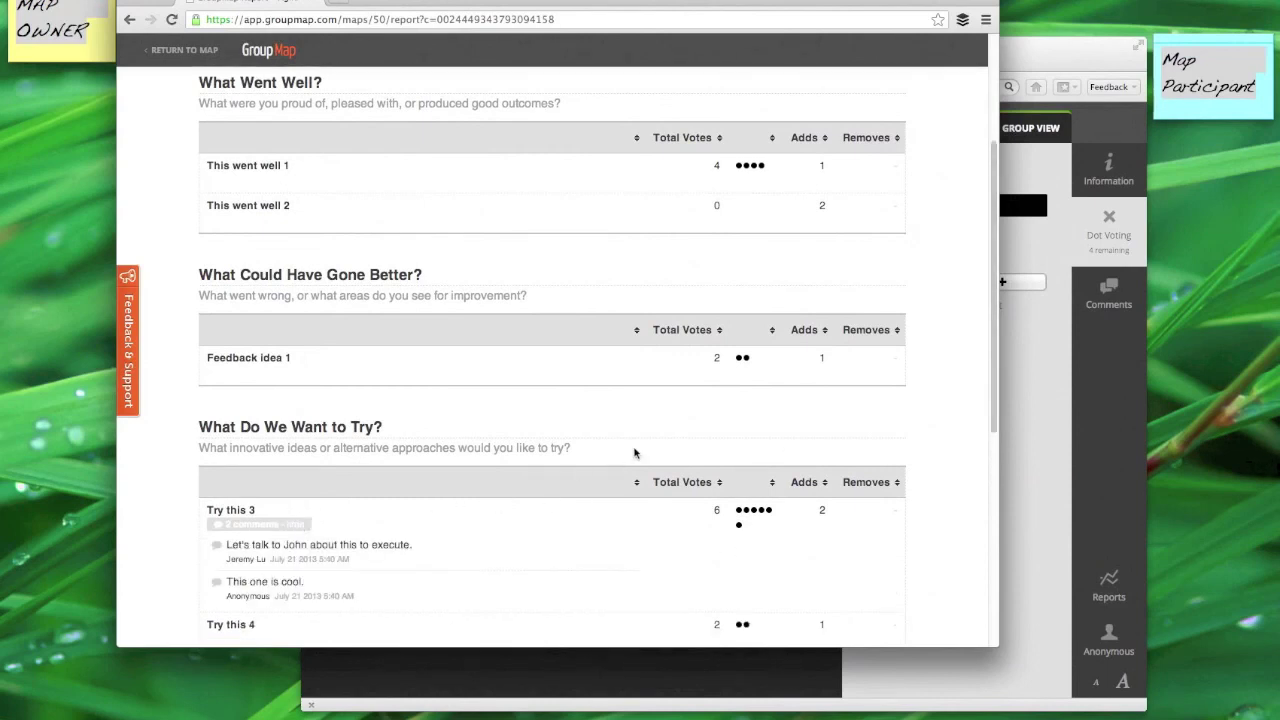
drag(996, 358, 993, 200)
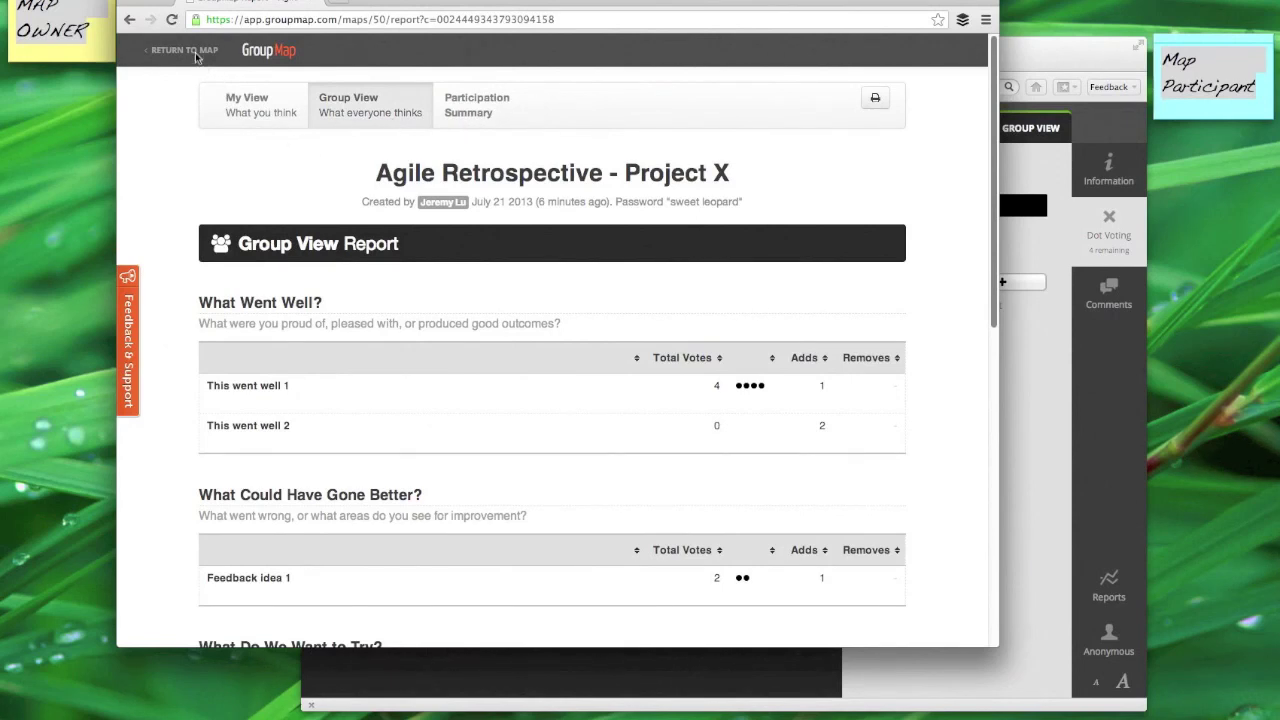
Step: Leave the report and return to the map's GROUP VIEW tab
click(196, 54)
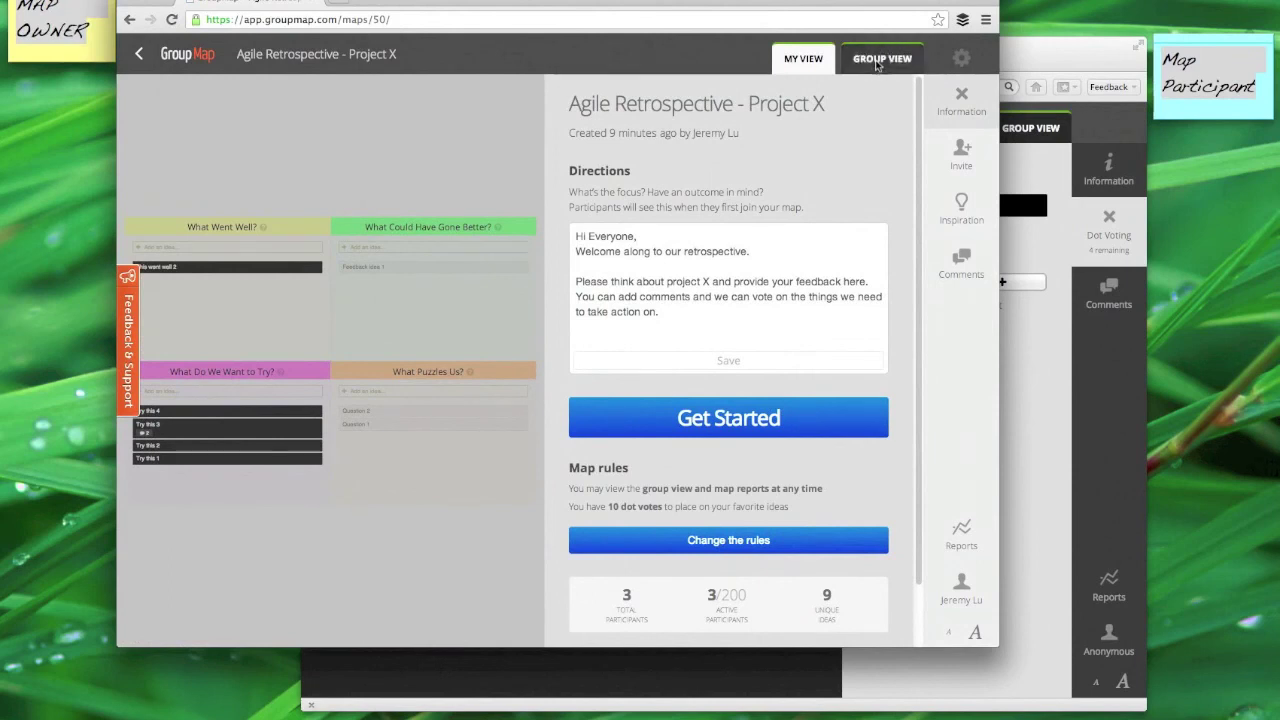
click(878, 60)
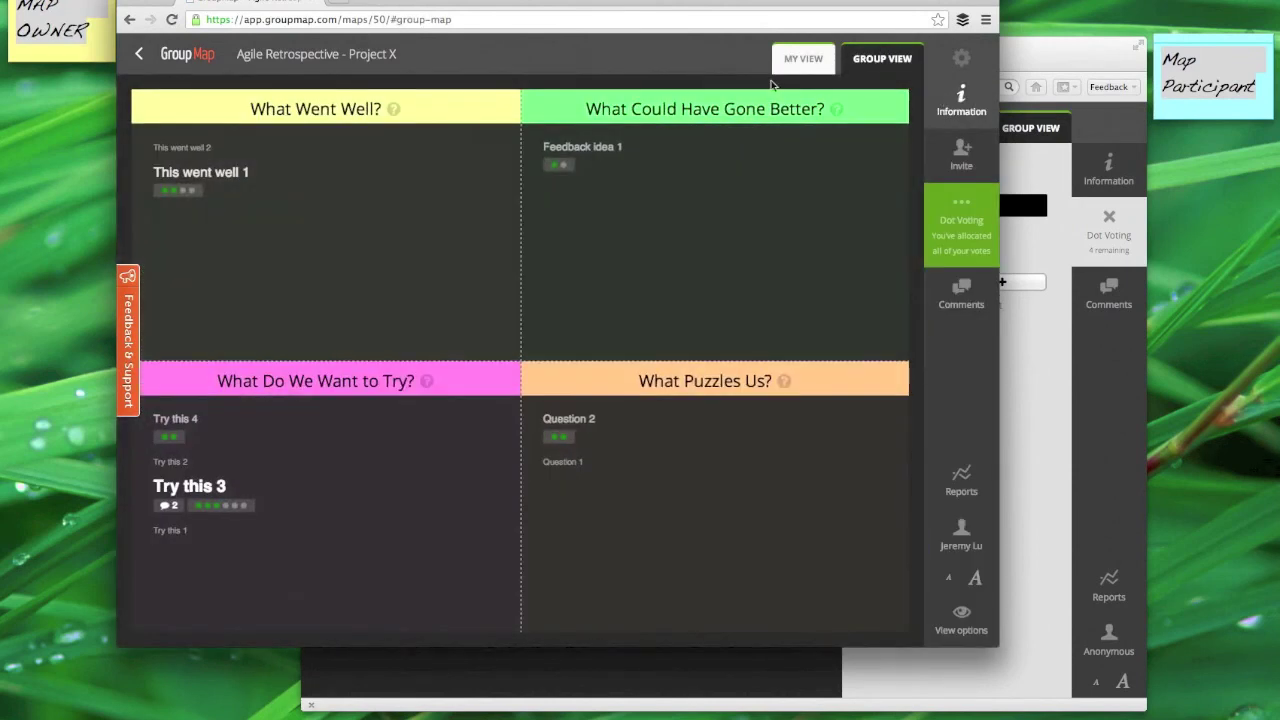